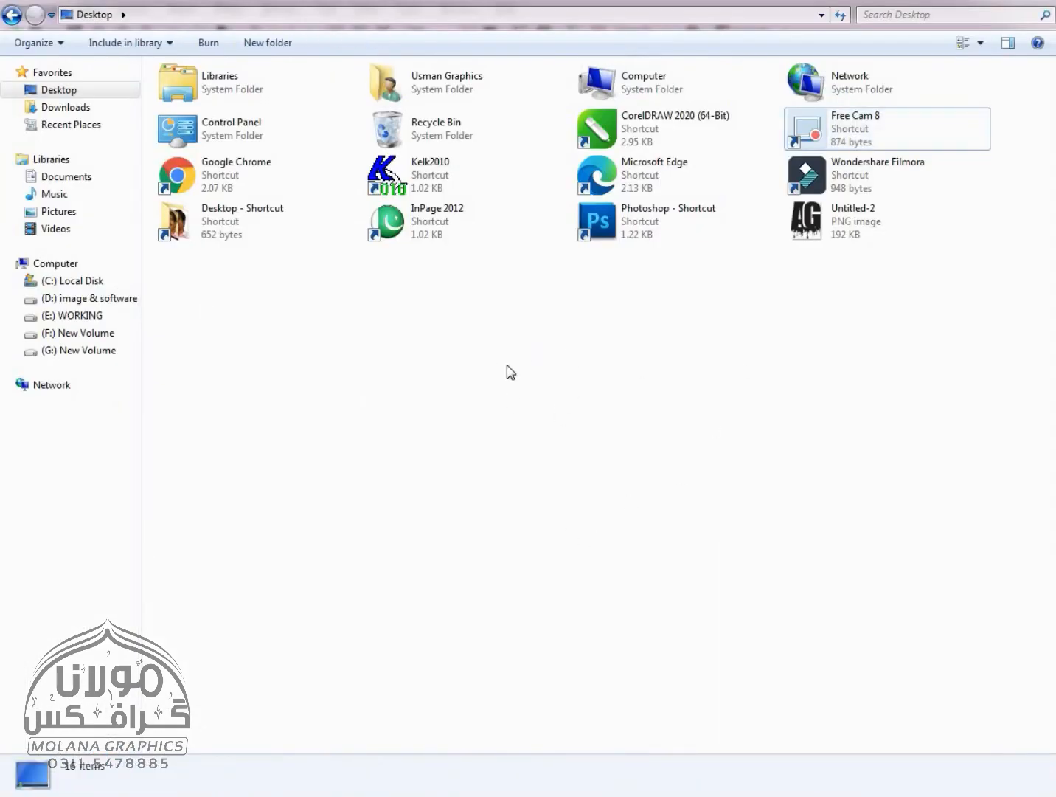
left_click(71, 95)
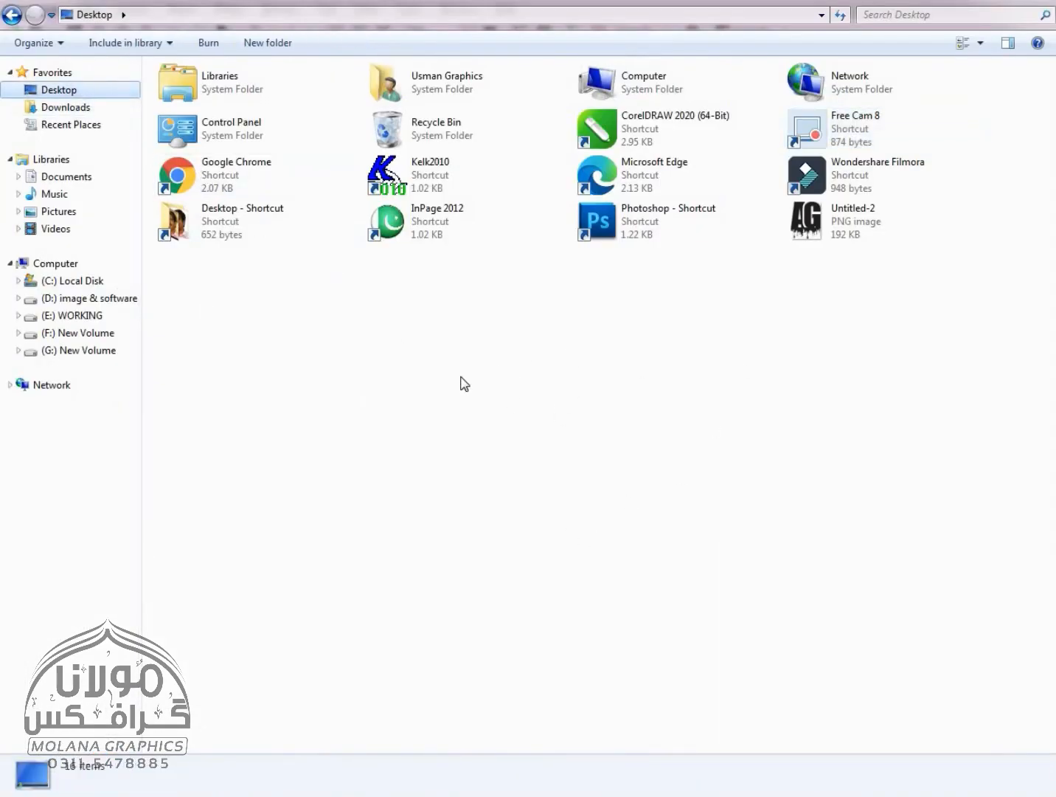
left_click(78, 333)
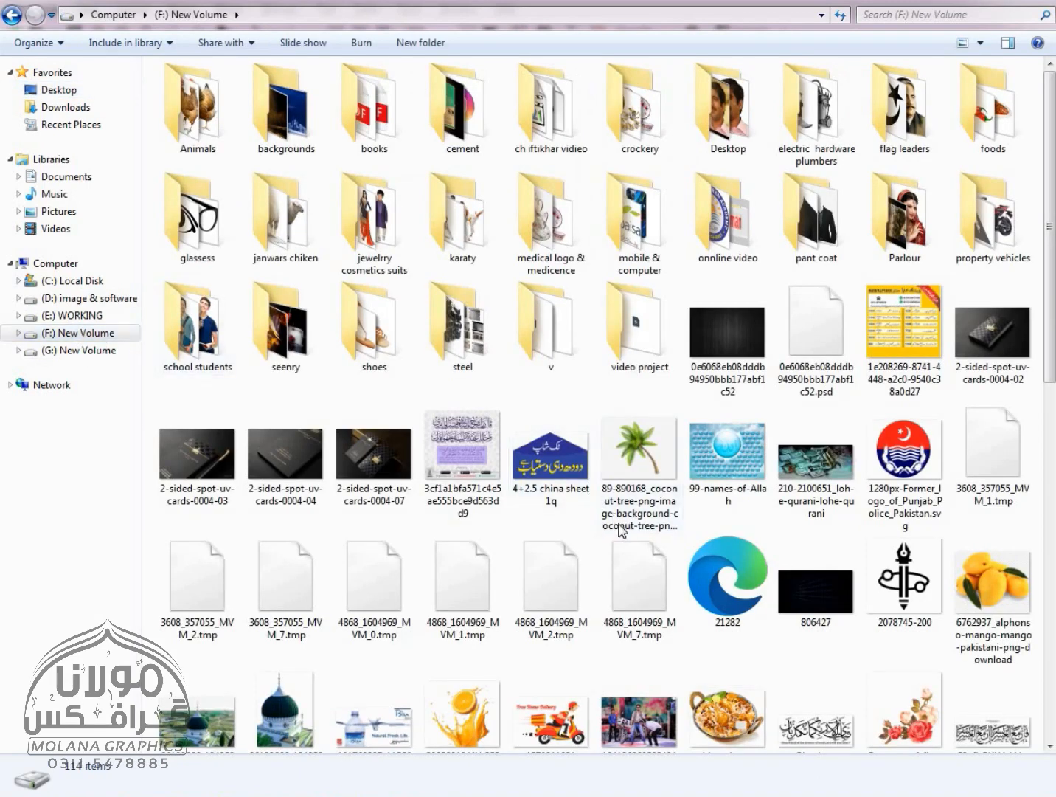
scroll(618, 530, "down", 5)
scroll(618, 529, "down", 2)
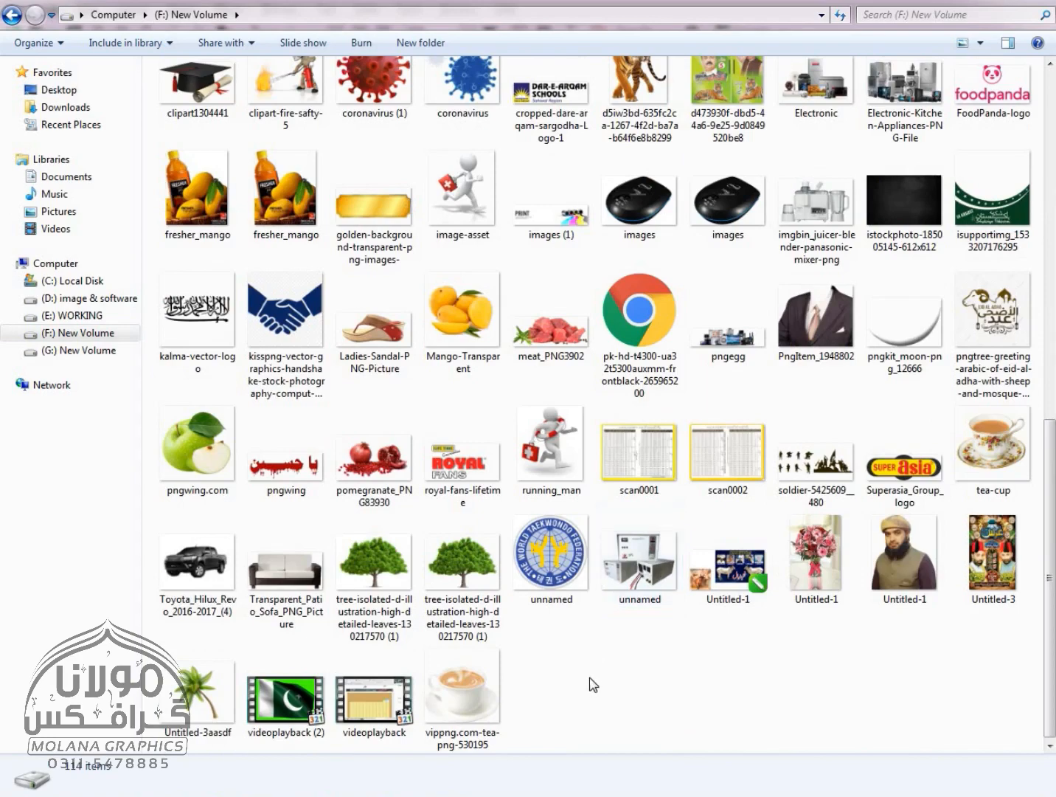
scroll(589, 684, "up", 15)
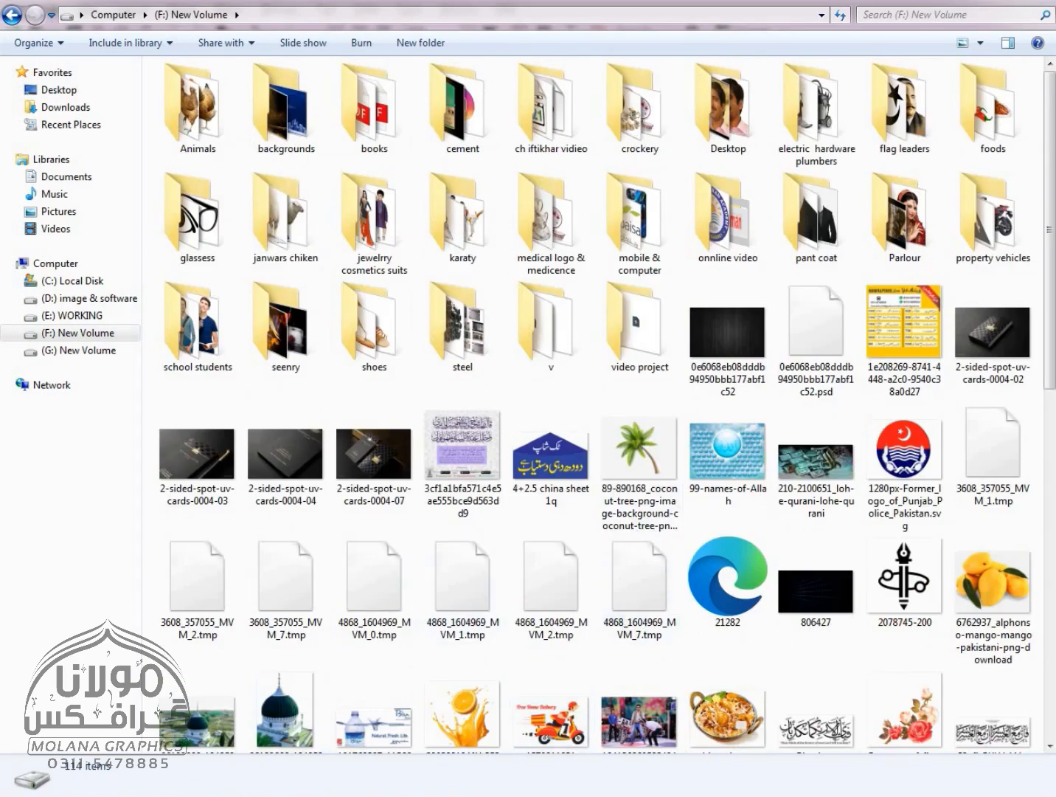
Switch to Chrome, reveal the downloaded cmyk-paint-splat image in its folder and display the folder's files as large icons.
key("alt+Tab")
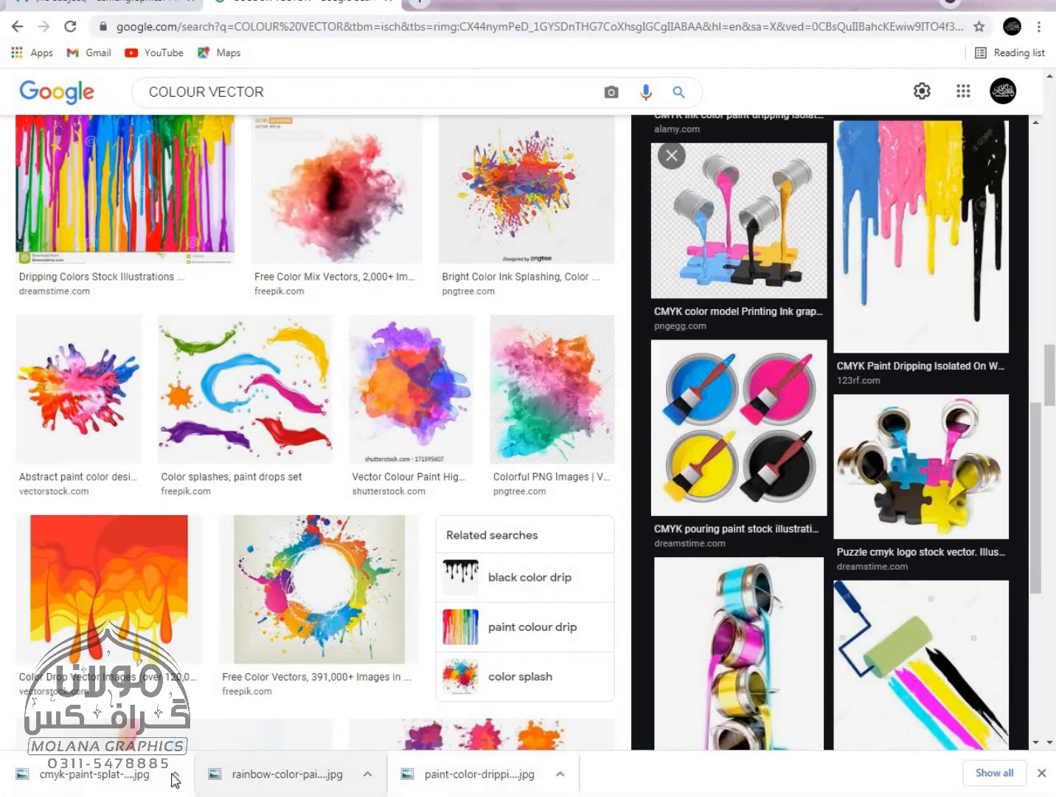
left_click(175, 779)
left_click(219, 712)
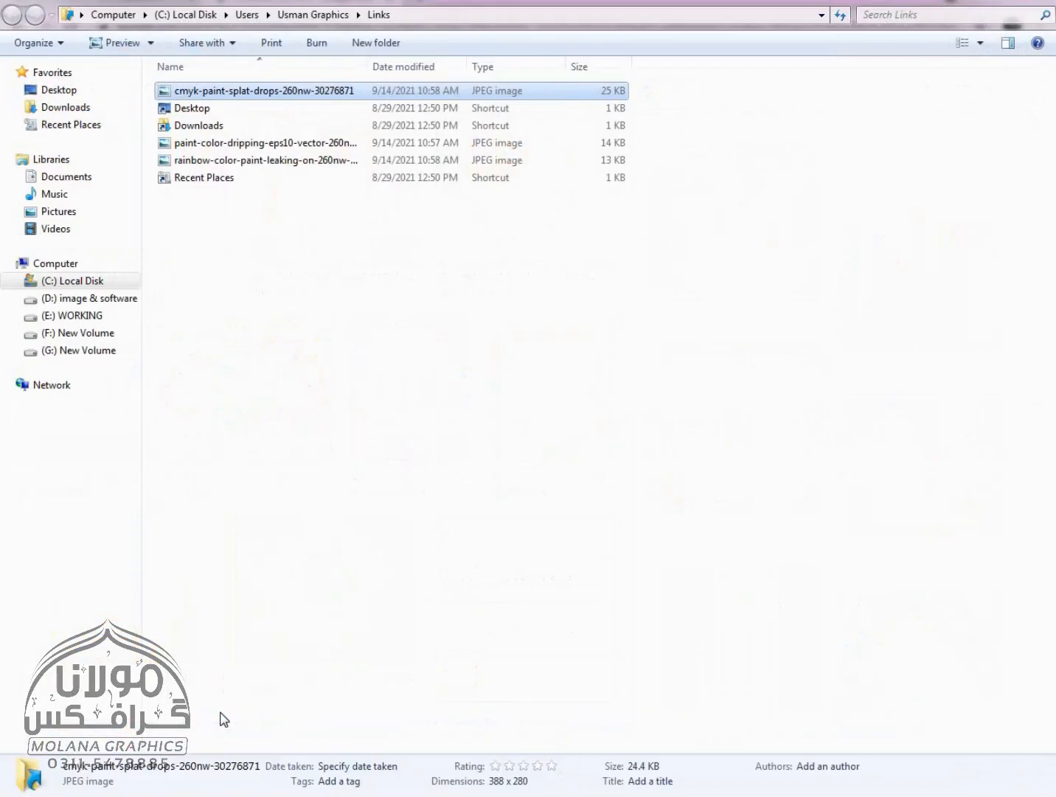
left_click(982, 44)
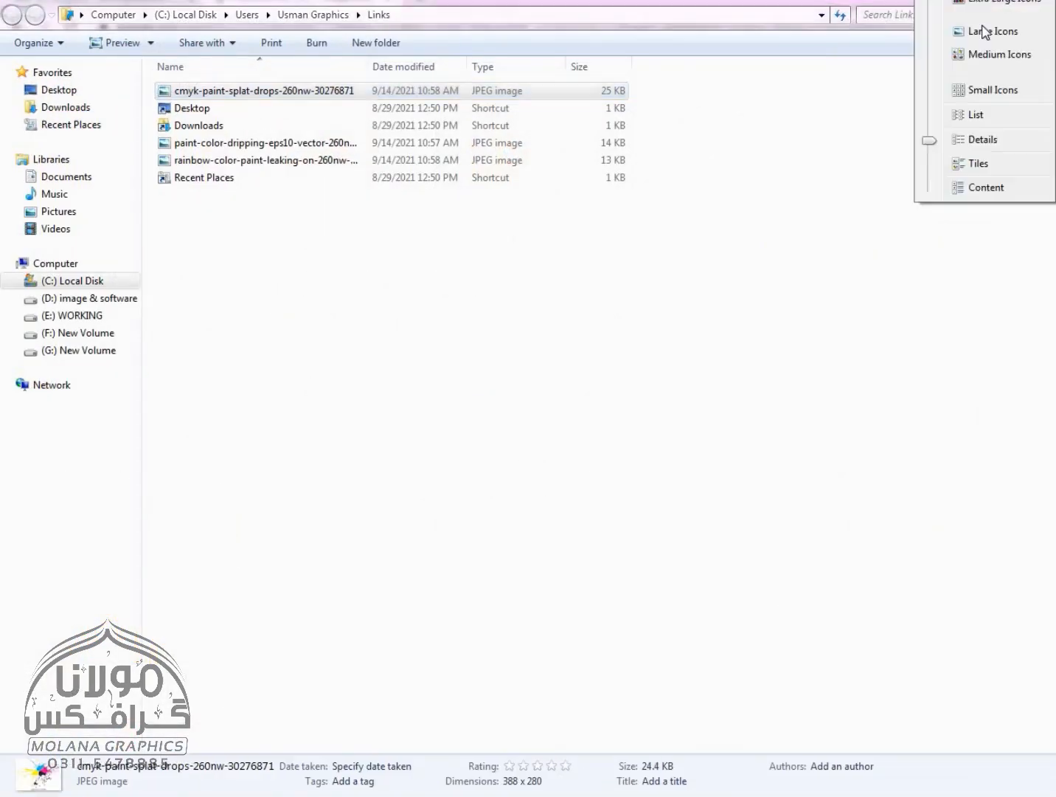
left_click(951, 32)
Bring the CMYK splat, rainbow drip and black rainbow paint images from the folder into the CorelDRAW page around the DARK text.
left_click(184, 120)
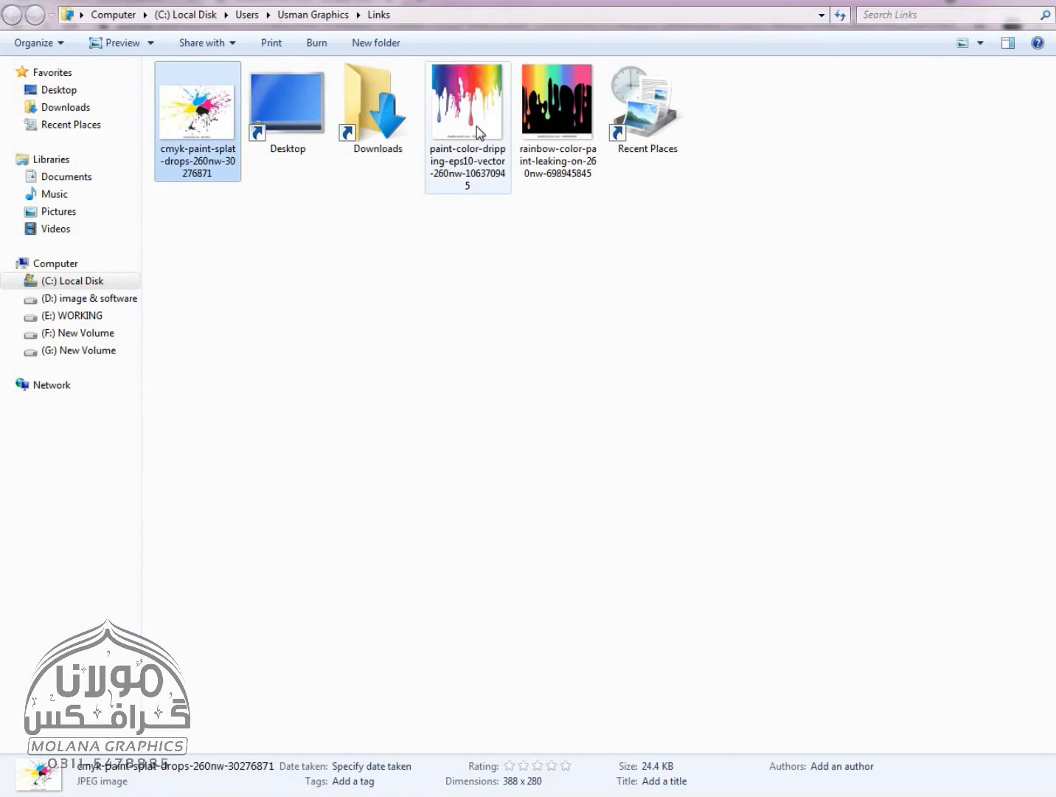
left_click(467, 103, "ctrl")
left_click(557, 104, "ctrl")
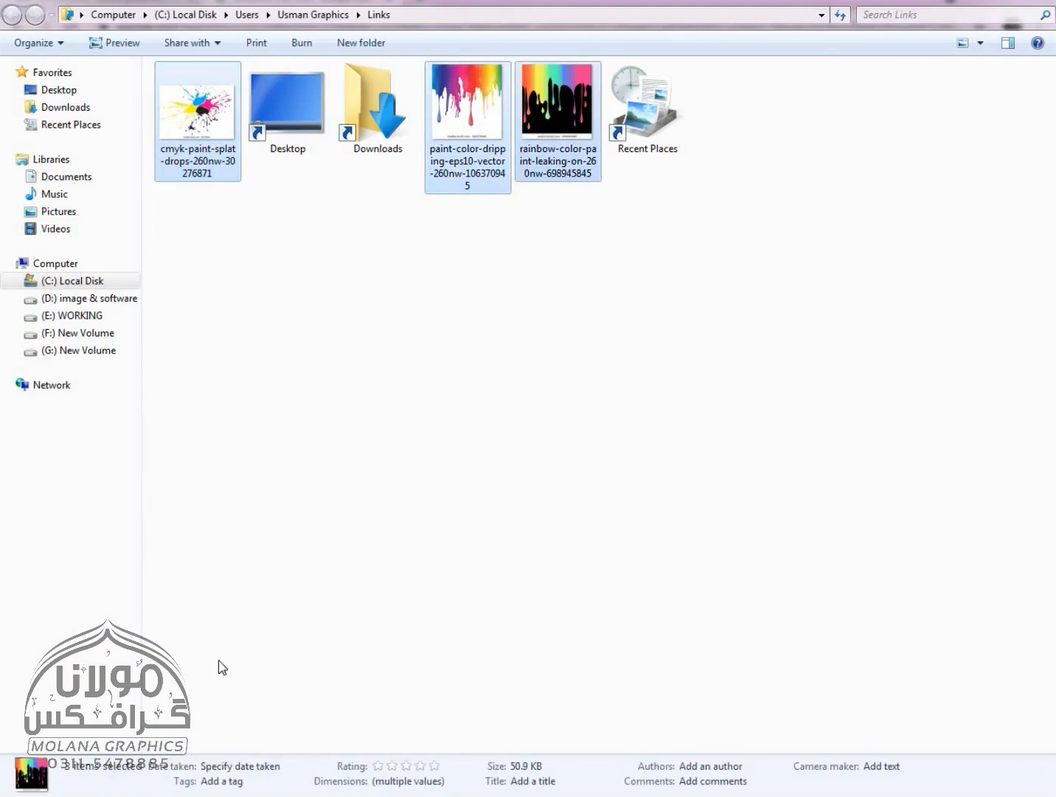
left_click(324, 686)
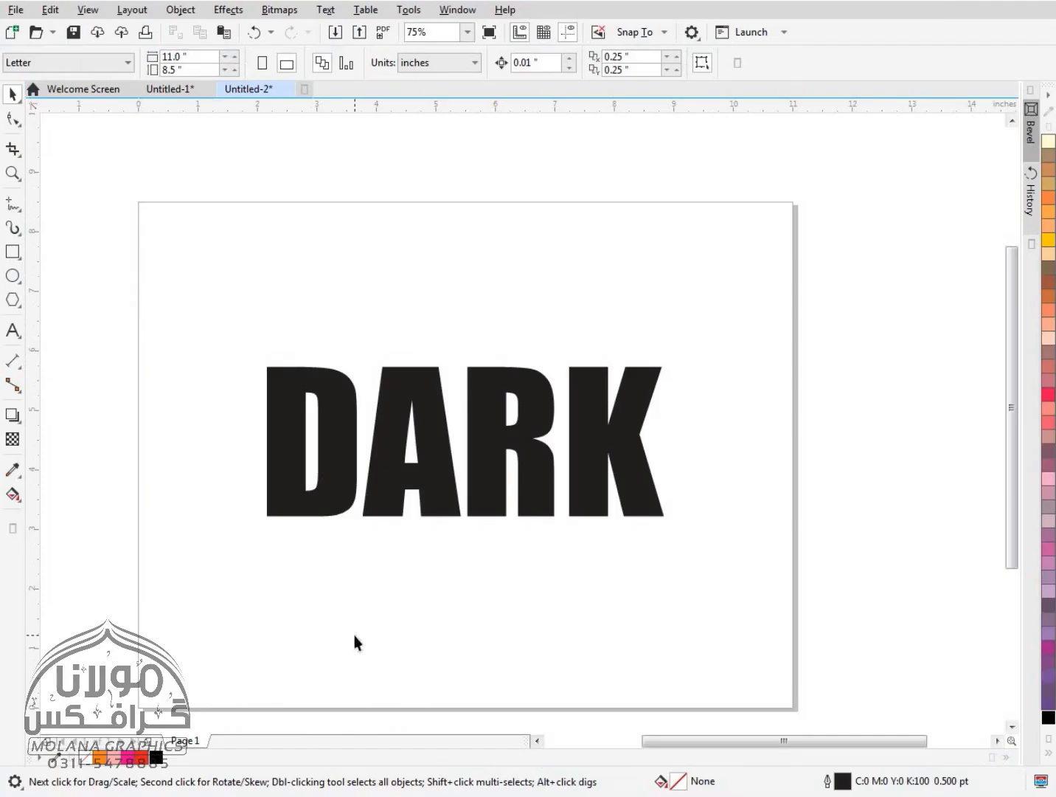
scroll(413, 565, "down", 2)
left_click_drag(441, 509, 604, 508)
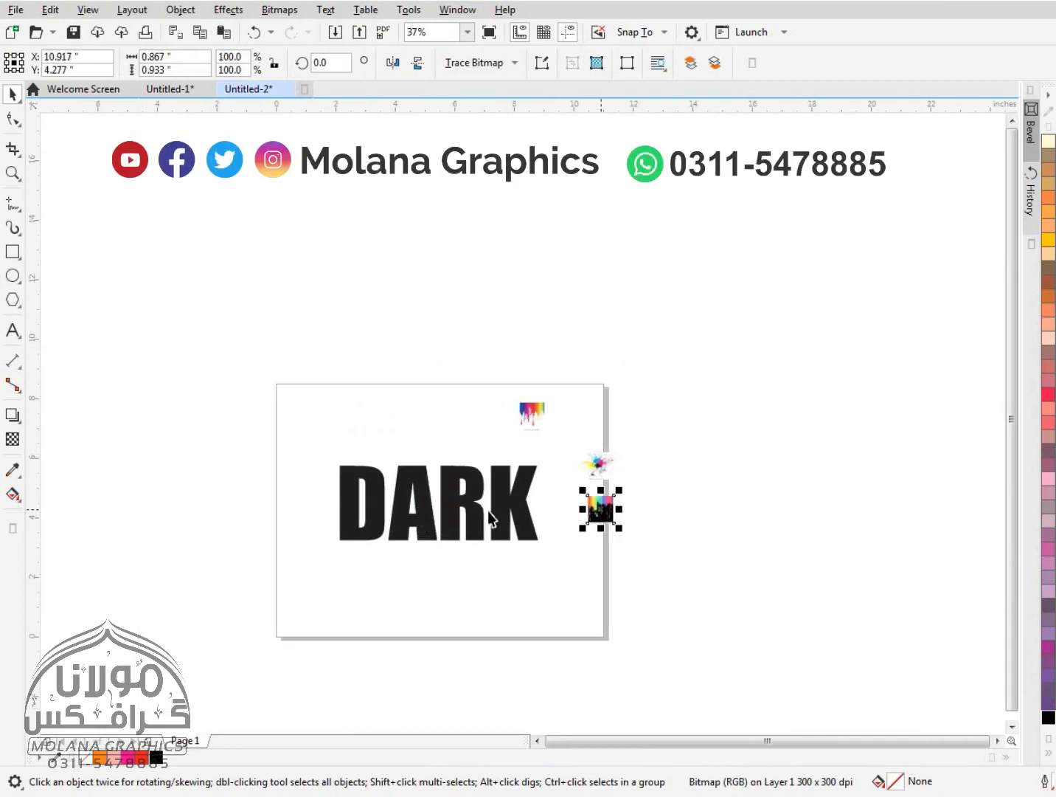
Trace the rainbow drip image on white as vectors using Outline Trace with the Clipart type.
scroll(446, 531, "up", 2)
left_click(452, 541)
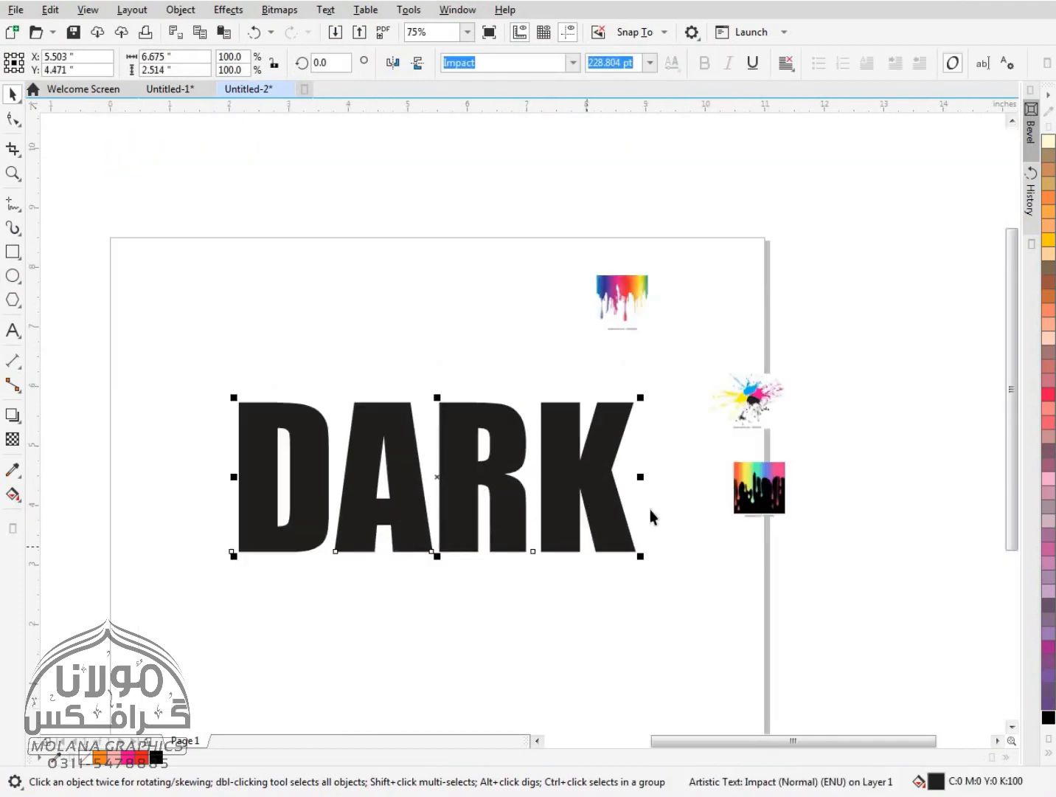
scroll(633, 295, "up", 2)
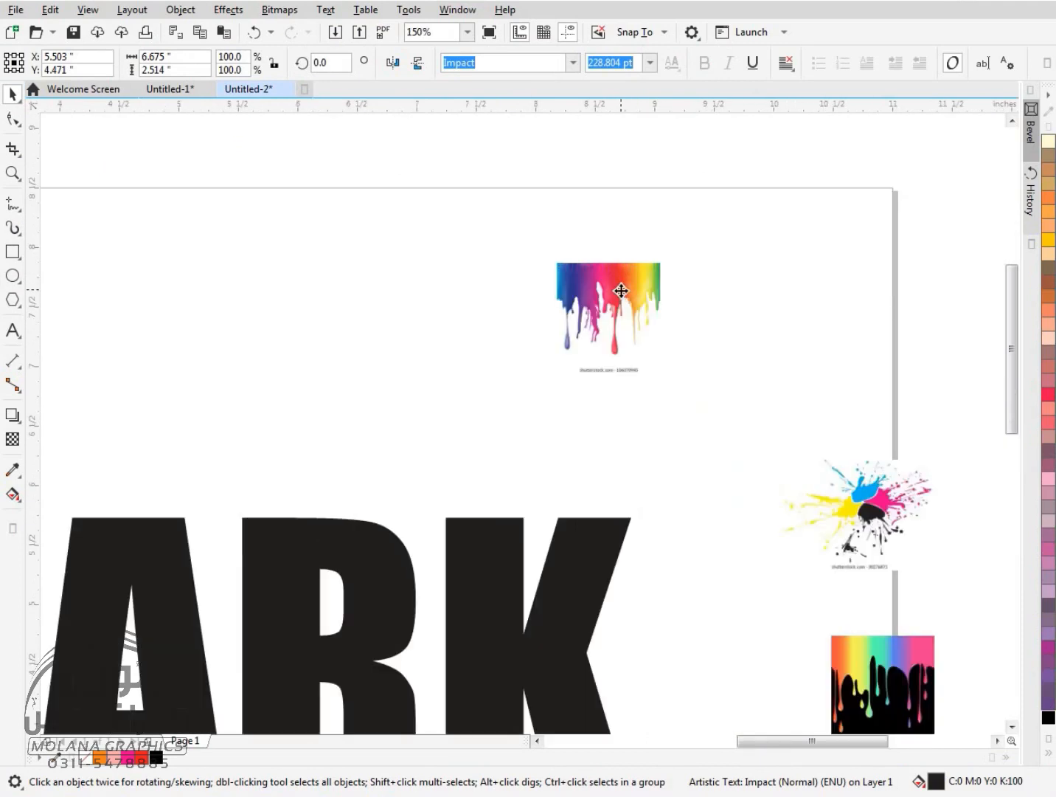
left_click(621, 289)
left_click(487, 67)
mouse_move(563, 132)
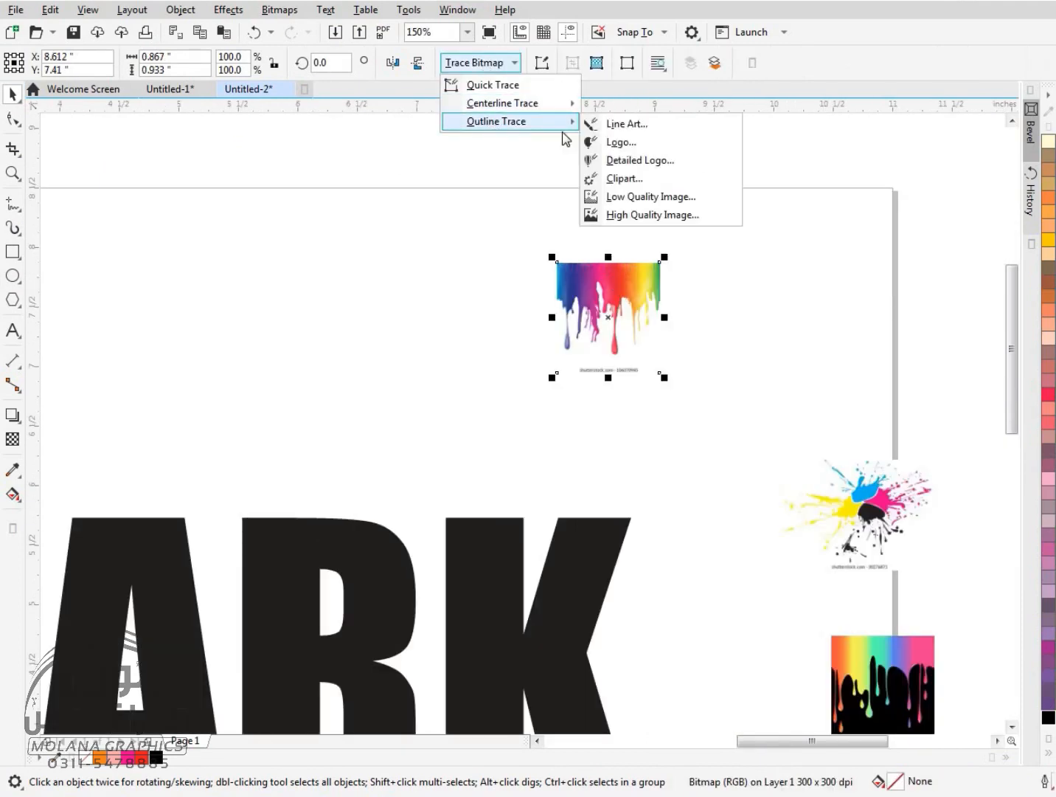
left_click(590, 177)
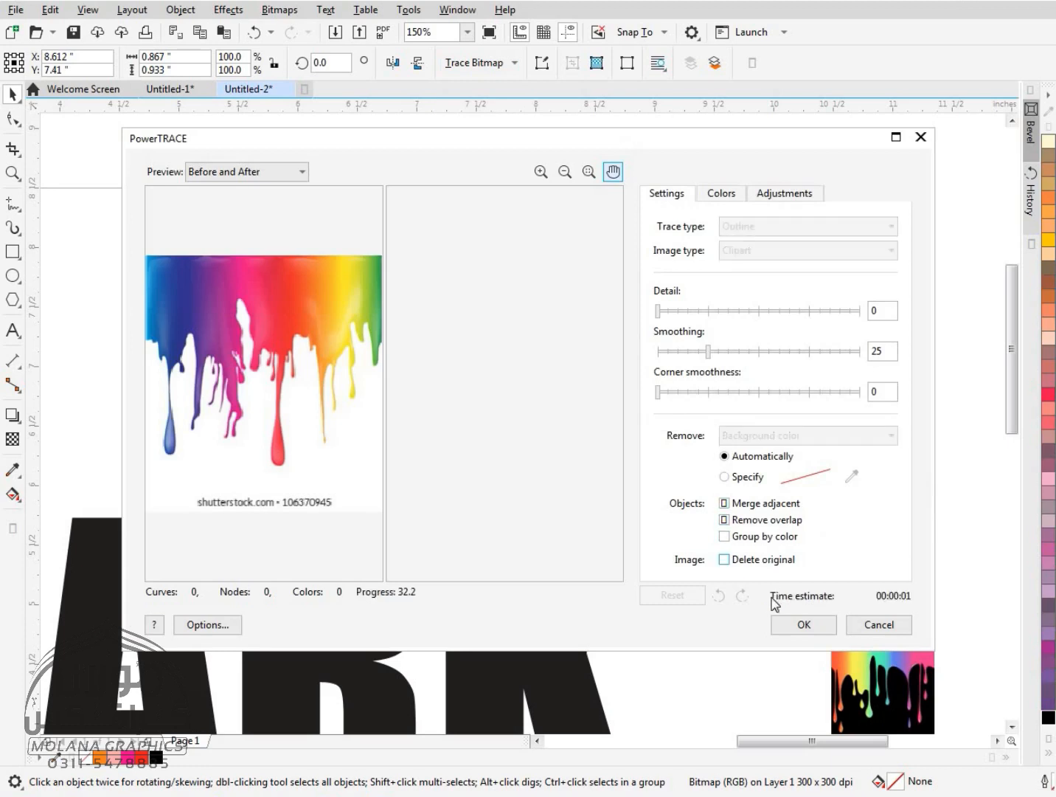
left_click(792, 624)
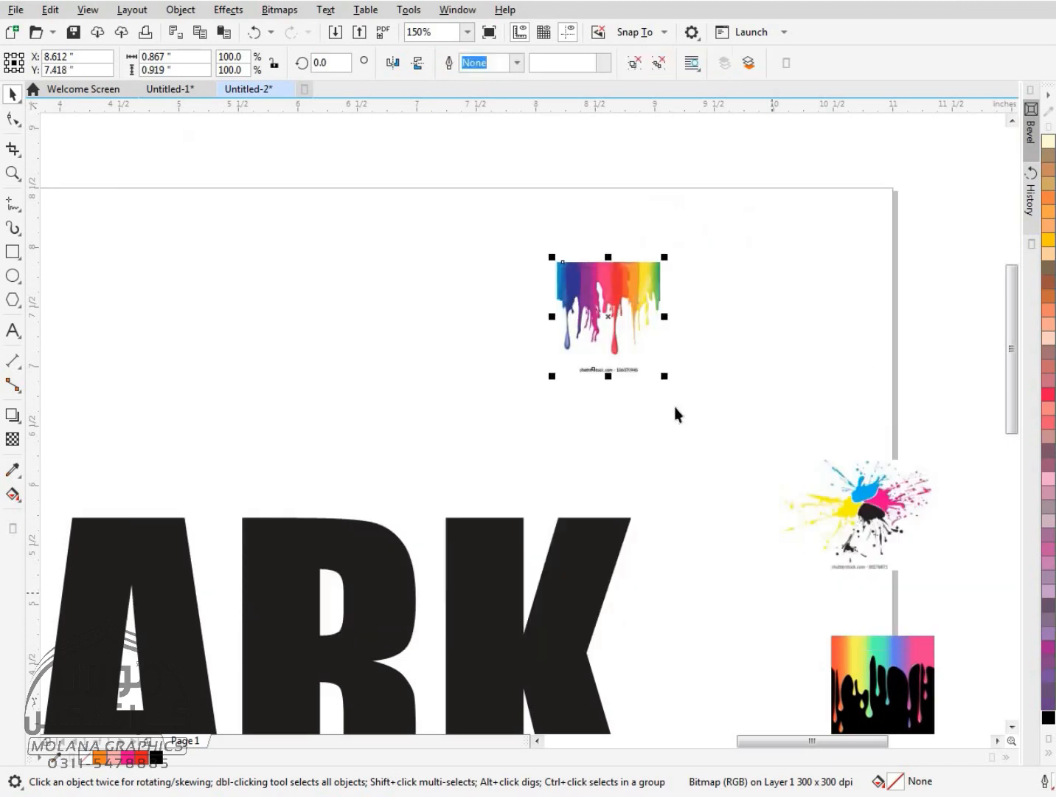
Move the traced rainbow drip artwork off its source image and delete the original bitmap.
left_click_drag(590, 310, 406, 351)
left_click(649, 306)
key("Delete")
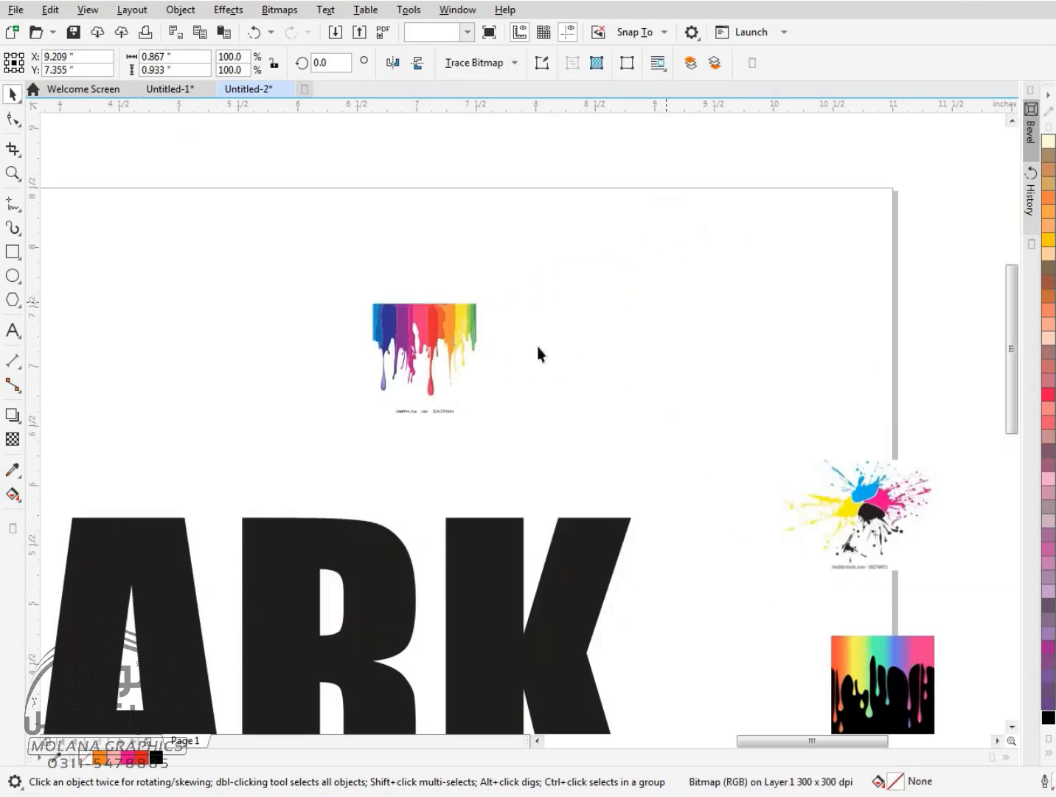
Ungroup the traced drip artwork and delete the watermark lettering beneath it.
left_click(450, 342)
key("ctrl+u")
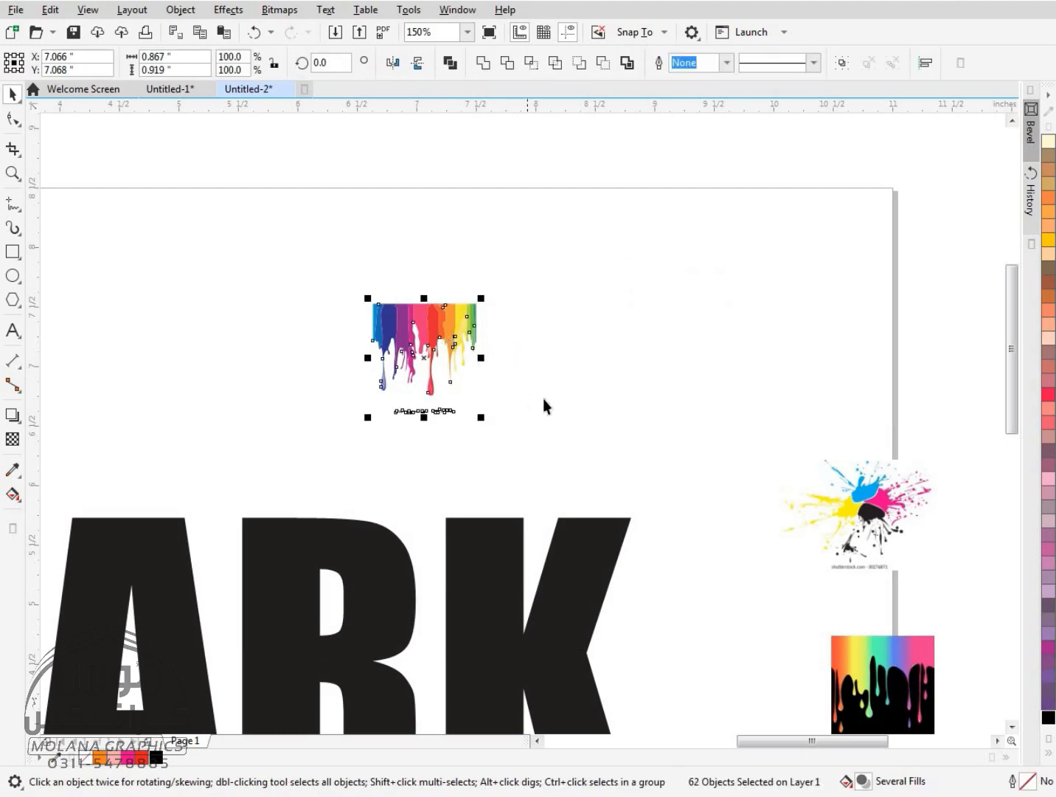
left_click_drag(546, 396, 256, 463)
key("Delete")
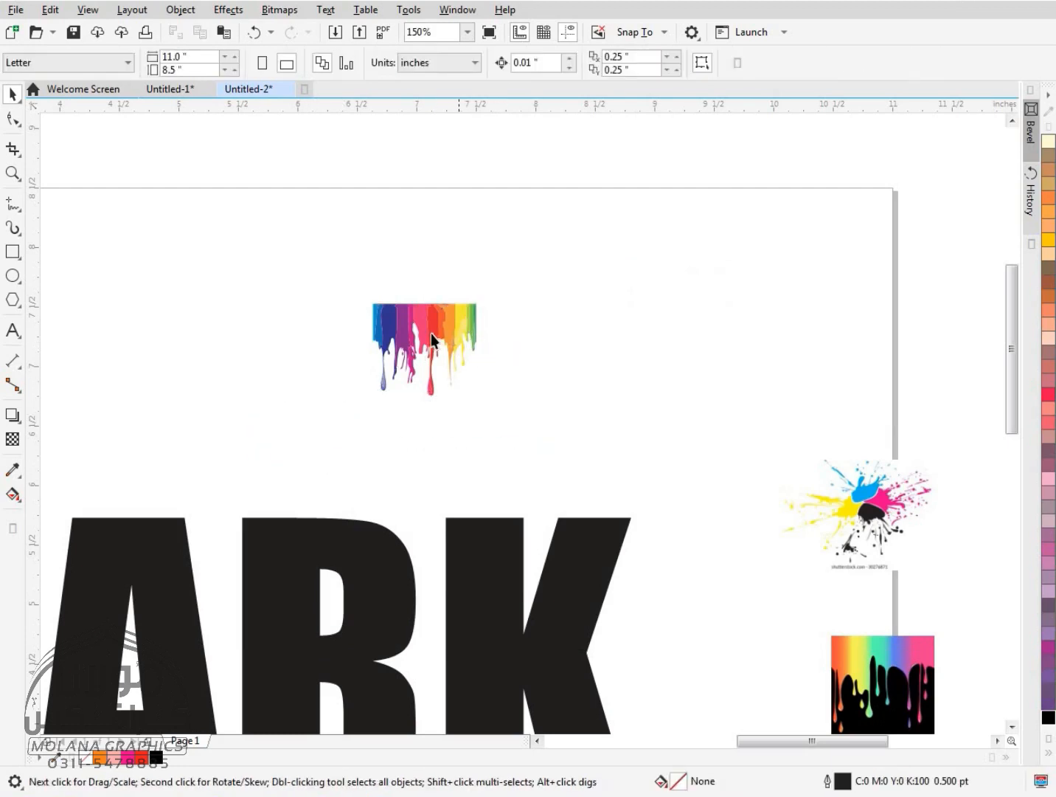
Weld the traced drip pieces into one shape, scale it to about 158% and place it below the DARK text.
left_click_drag(306, 430, 308, 428)
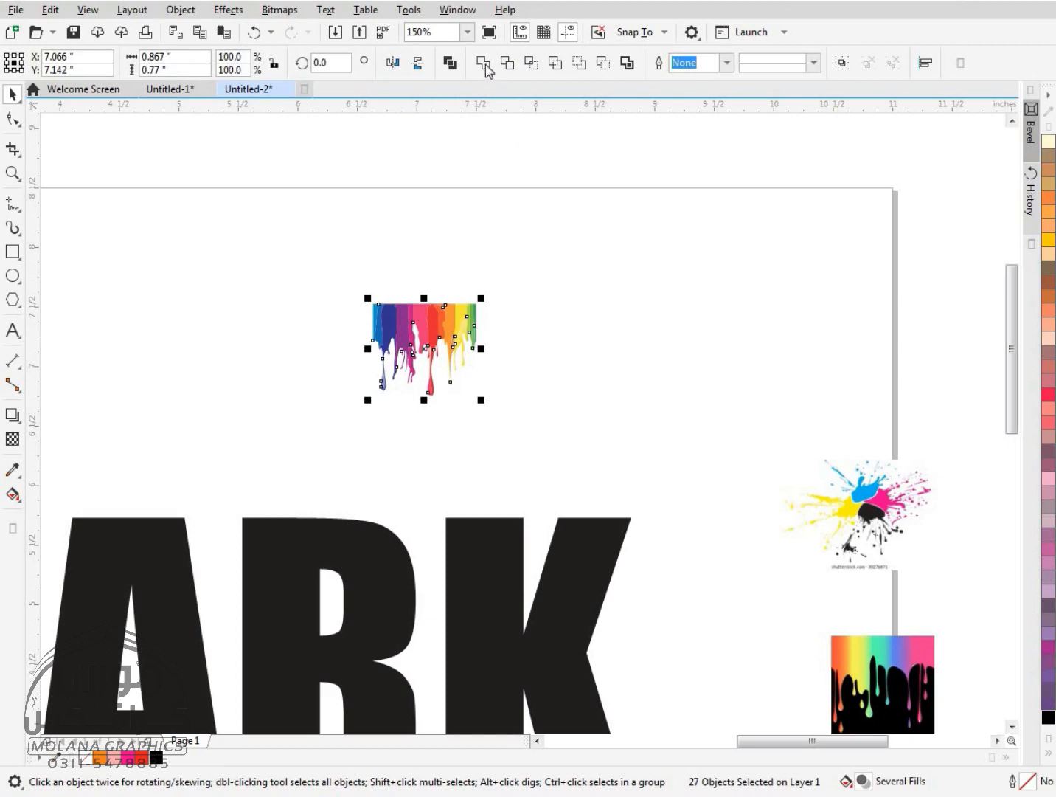
left_click(484, 65)
left_click_drag(486, 403, 530, 487)
scroll(599, 296, "down", 5)
scroll(531, 487, "up", 6)
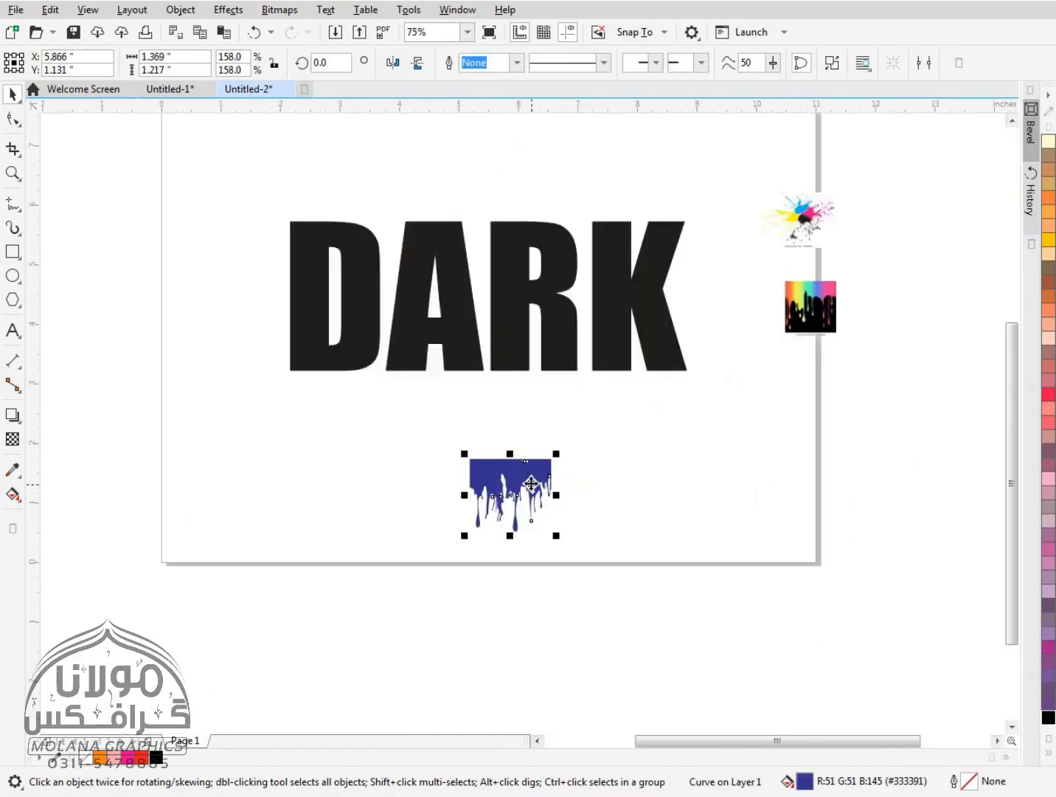
Delete the nodes of the small white hole near the upper edge of the blue drip shape.
key("F10")
scroll(513, 396, "up", 6)
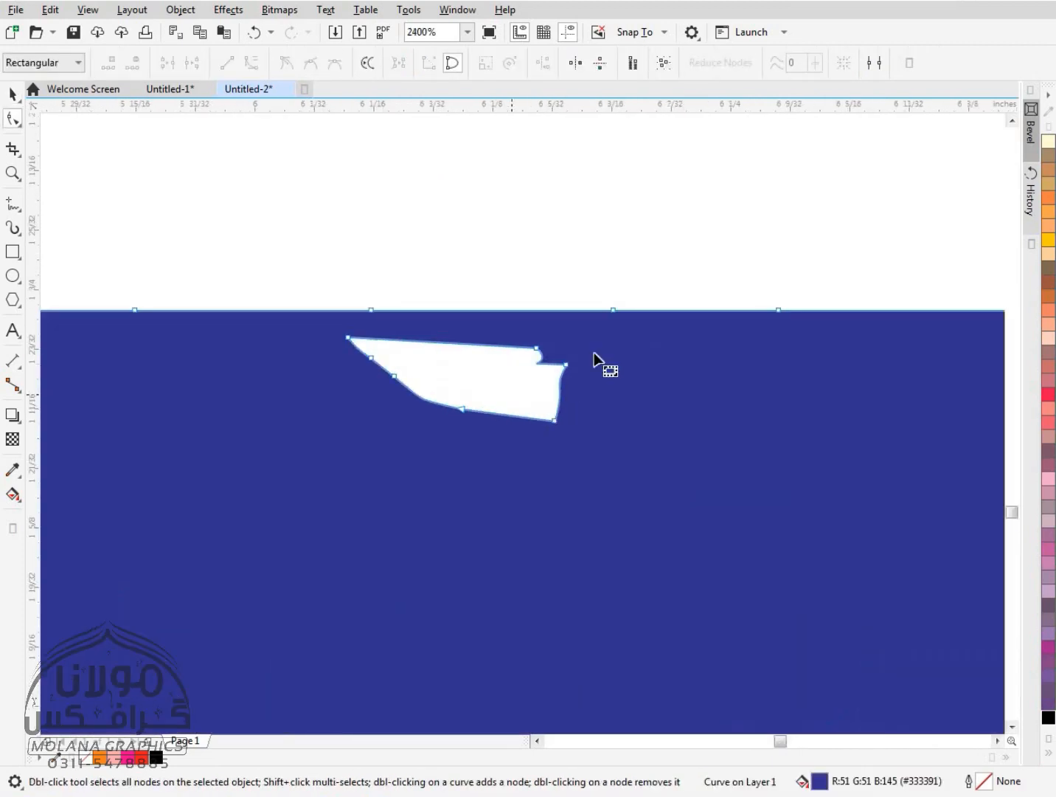
left_click_drag(636, 327, 262, 463)
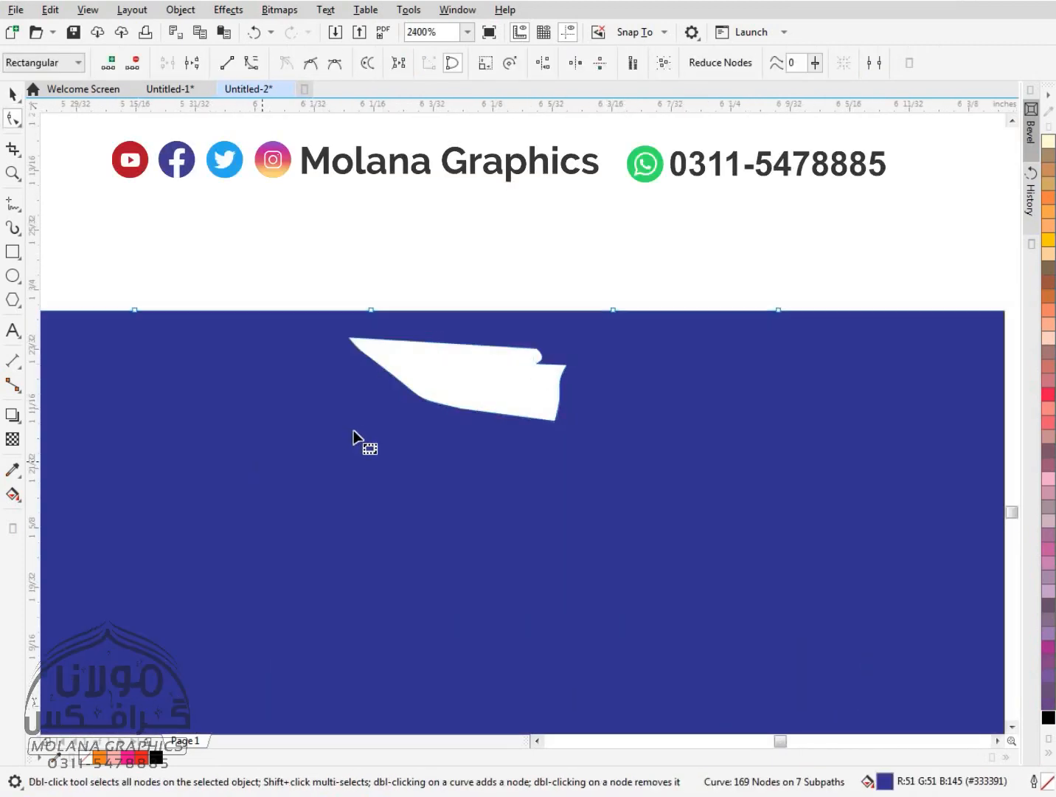
key("Delete")
scroll(451, 387, "down", 6)
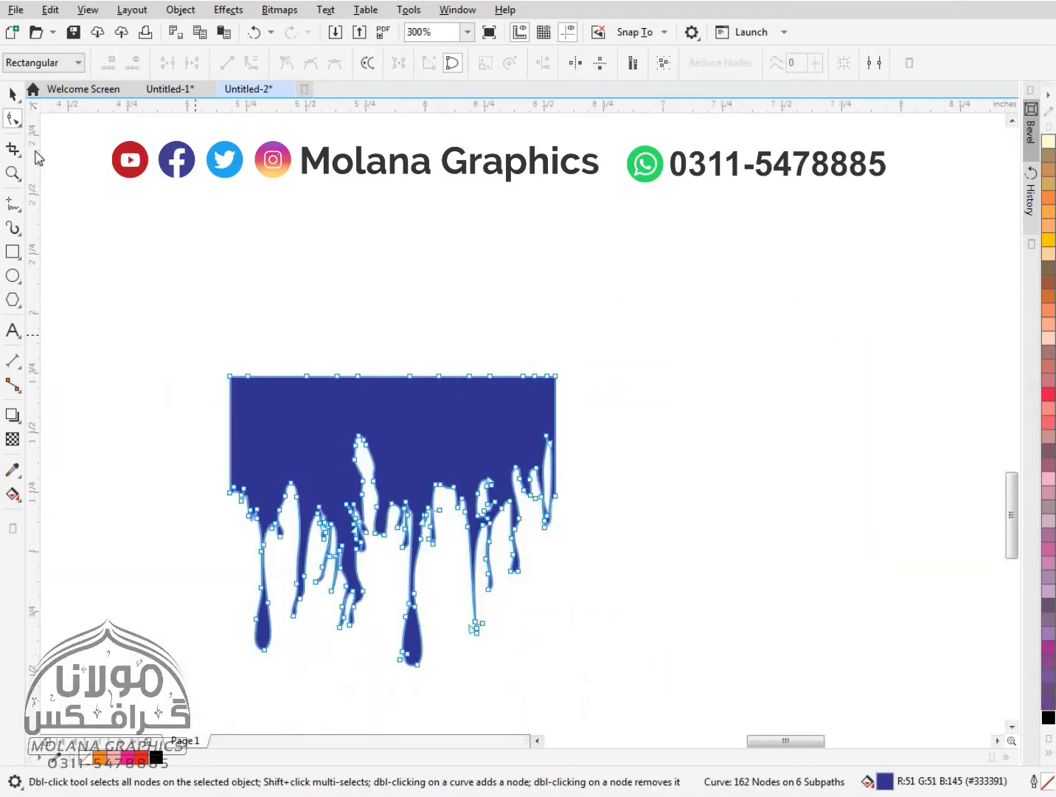
Place the drip shape over the base of the letter D and stretch it to about 3.25 inches wide across D and A.
left_click(13, 95)
scroll(544, 488, "down", 3)
left_click_drag(543, 496, 196, 338)
scroll(243, 370, "down", 2)
scroll(272, 389, "up", 2)
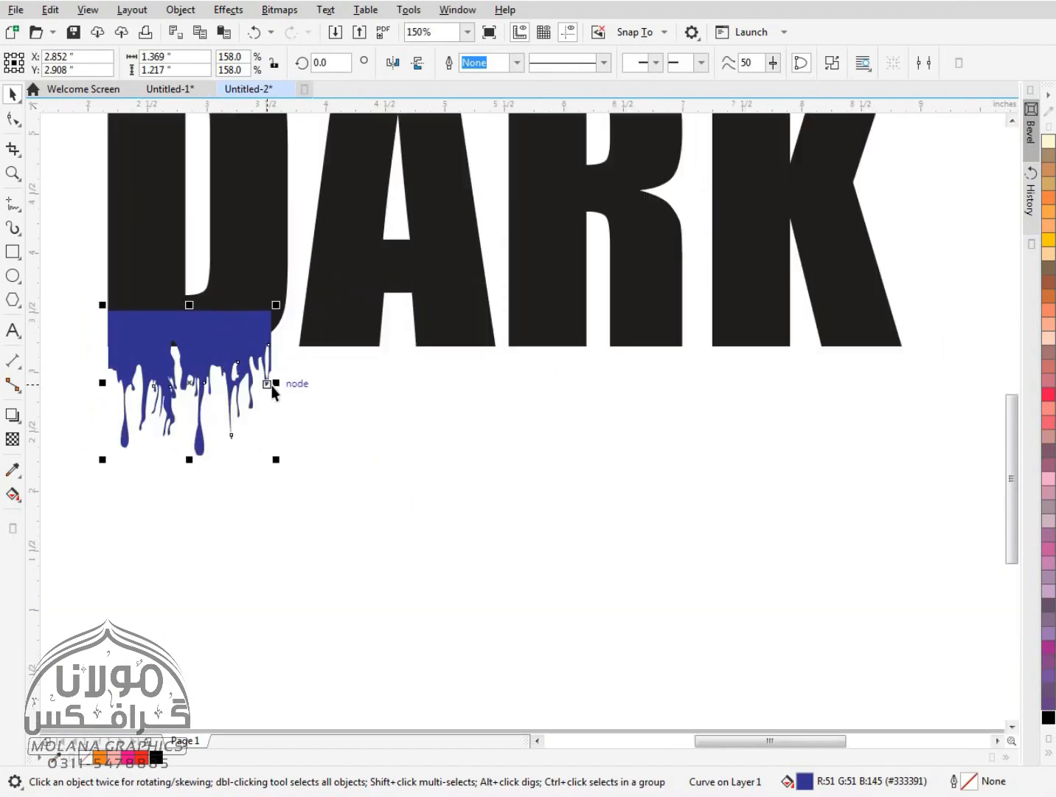
left_click_drag(317, 381, 497, 395)
scroll(393, 403, "down", 2)
scroll(395, 373, "up", 2)
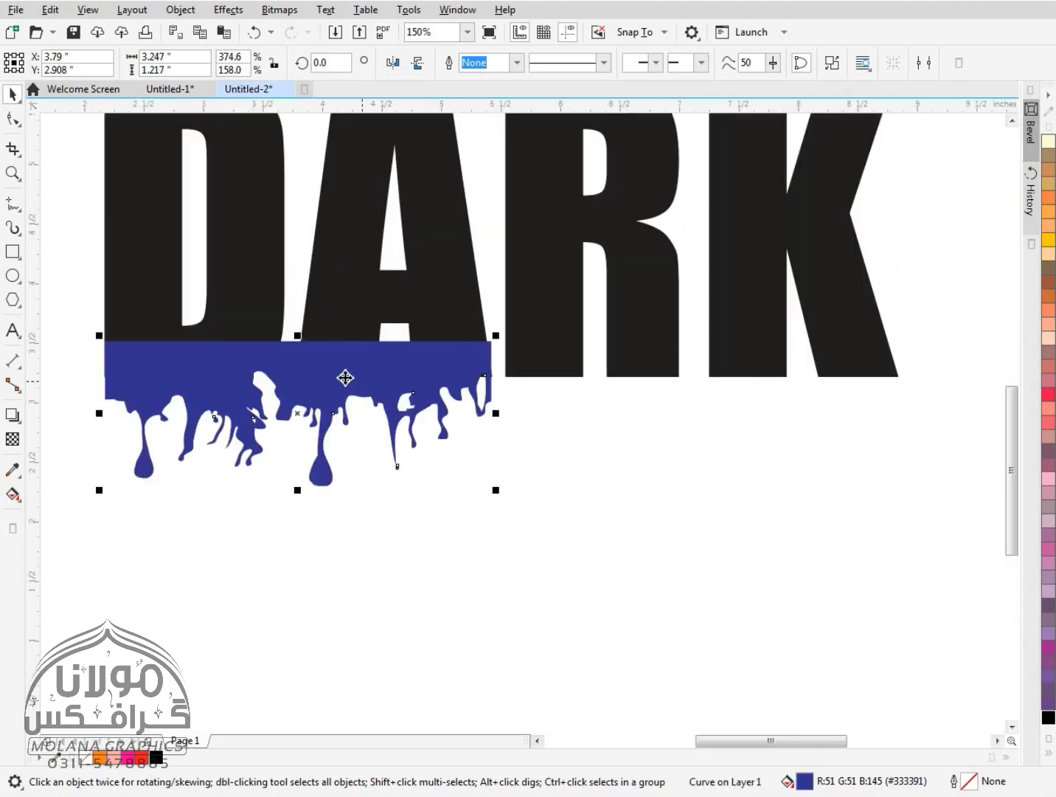
Duplicate the drip shape horizontally under the letters R and K, butted against the first one.
left_click_drag(391, 374, 714, 367)
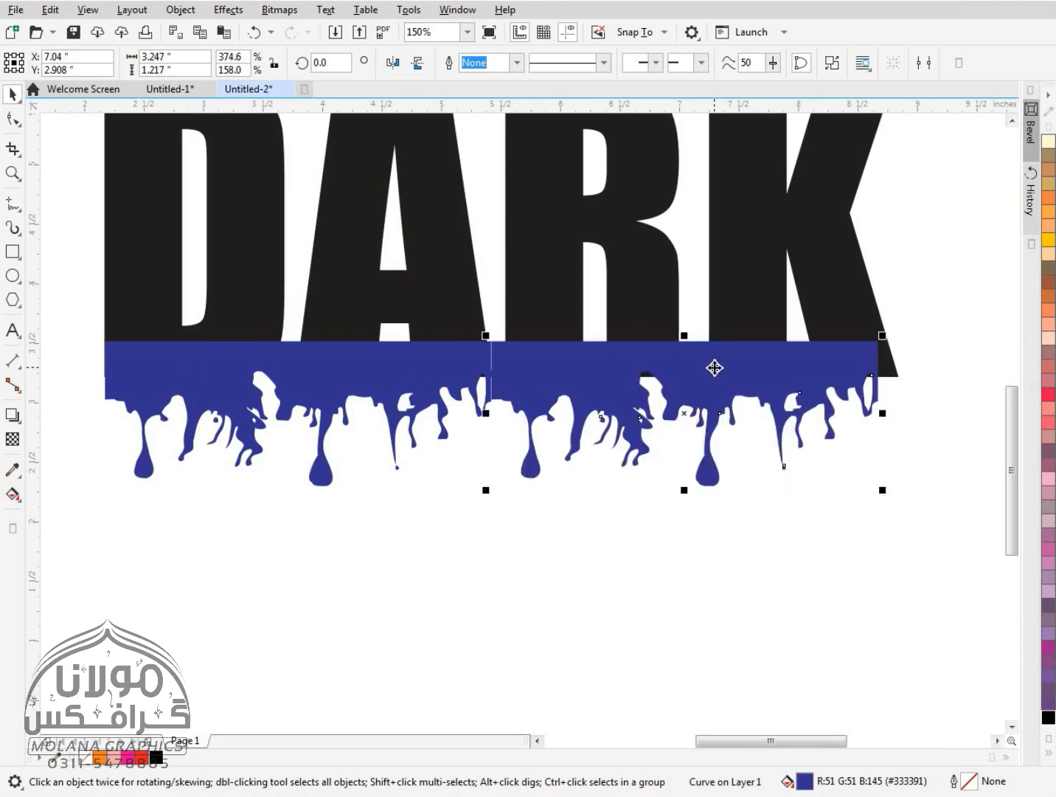
scroll(518, 352, "up", 2)
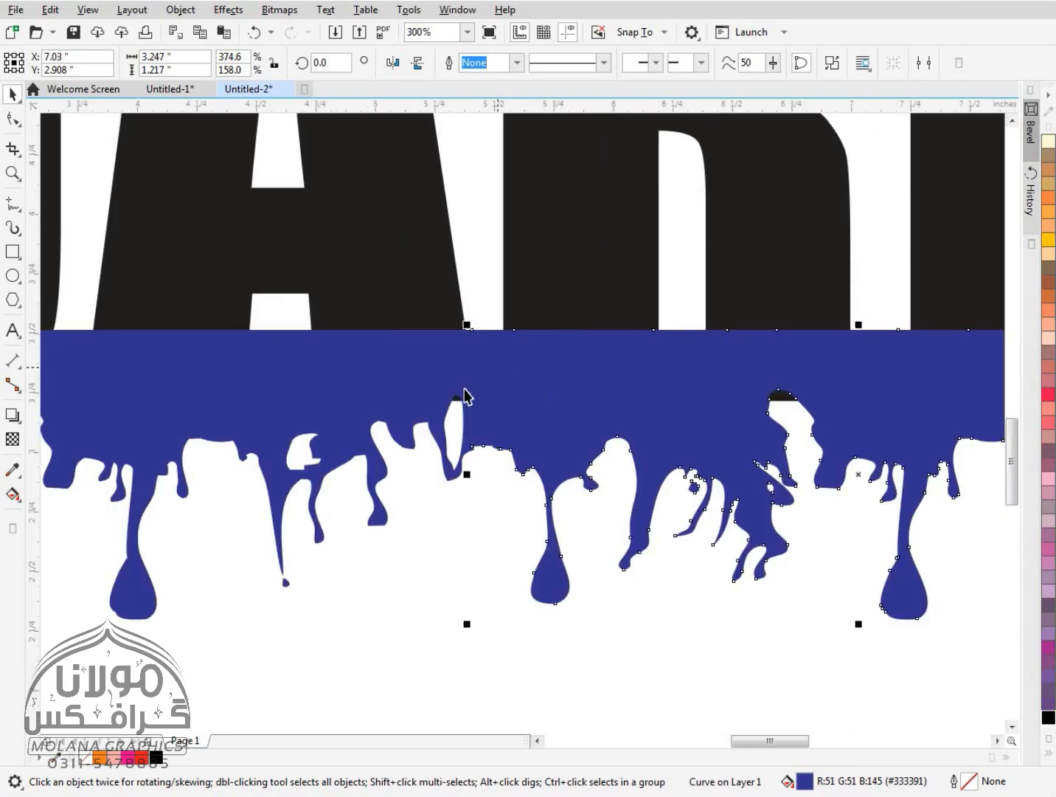
scroll(464, 398, "down", 4)
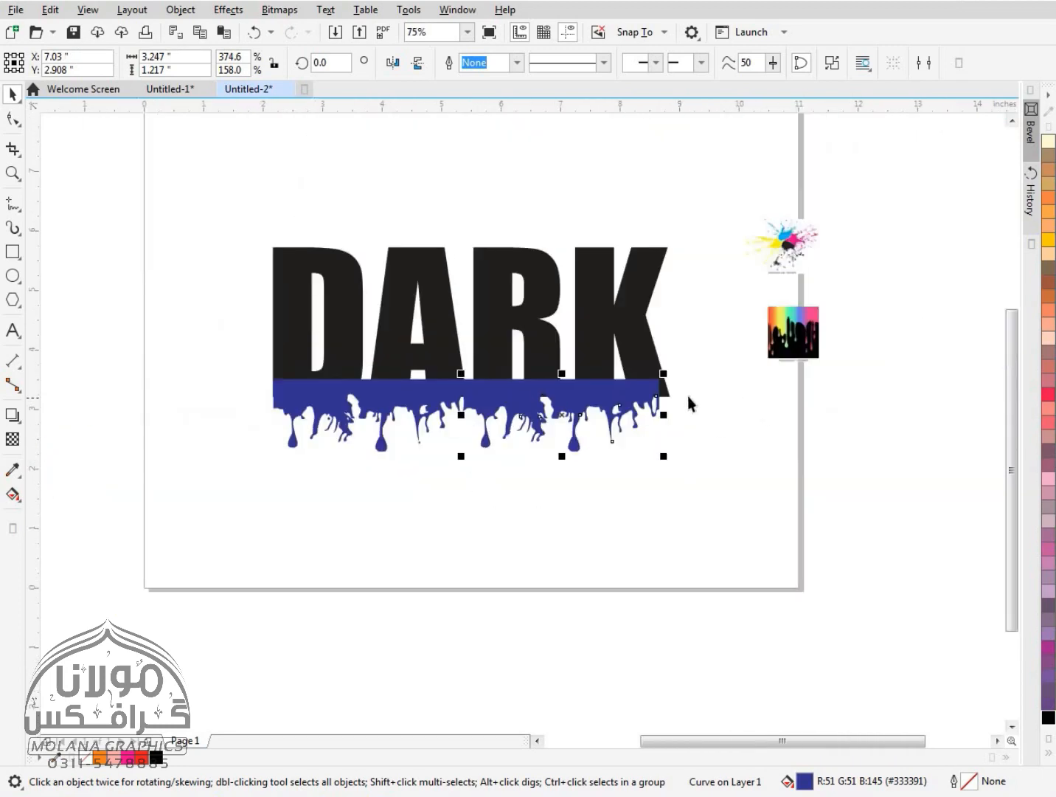
Stretch both drip shapes together to about 6.67 inches wide so they span the full DARK text.
left_click(601, 437, "shift")
scroll(659, 413, "up", 3)
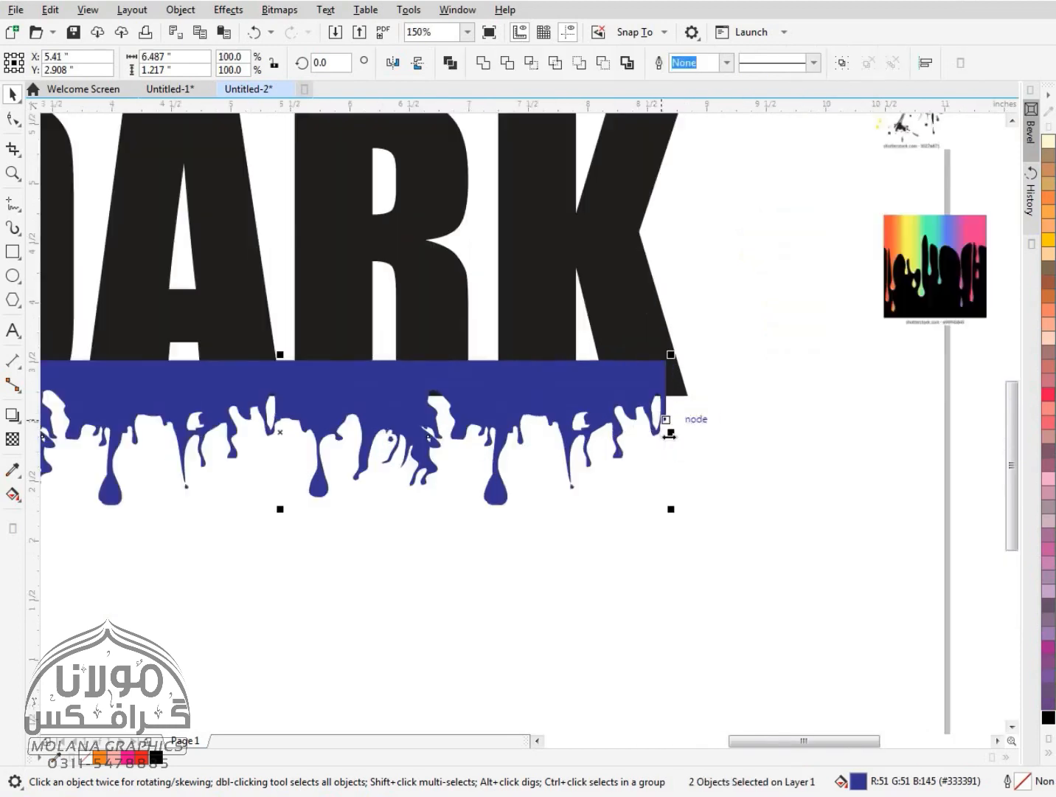
left_click_drag(664, 417, 745, 414)
scroll(745, 415, "down", 3)
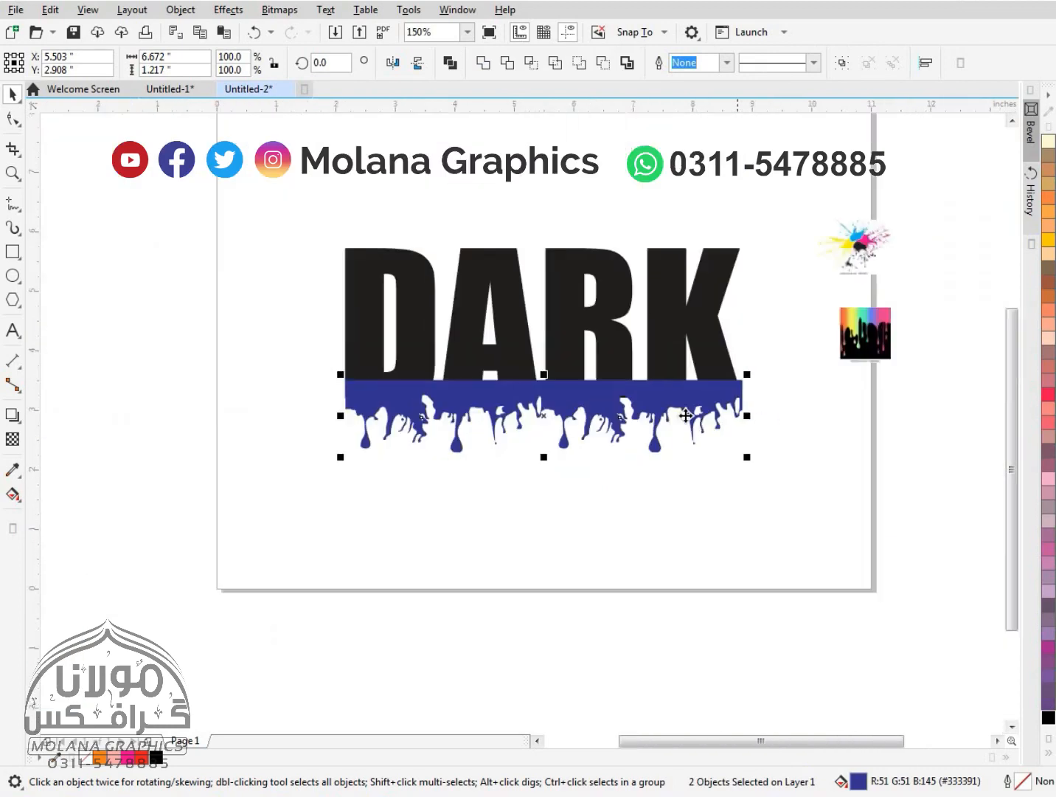
Weld the DARK text and both blue drip shapes into a single black shape.
scroll(361, 424, "up", 3)
scroll(362, 423, "down", 5)
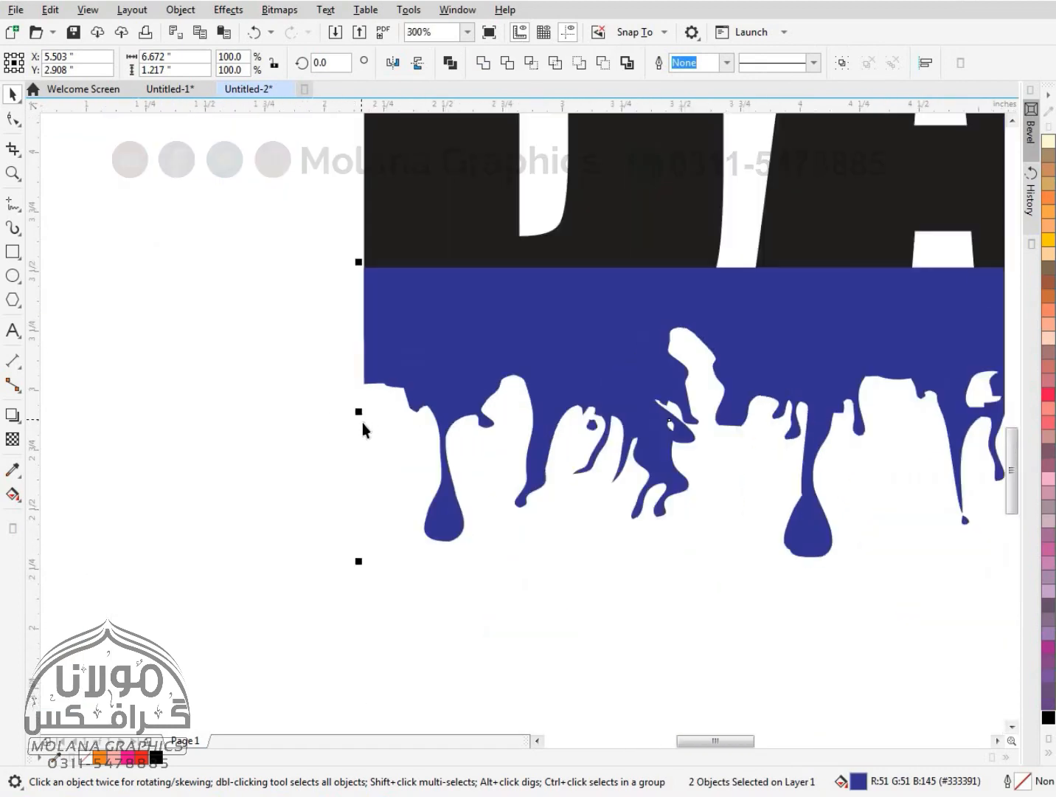
left_click_drag(273, 486, 274, 487)
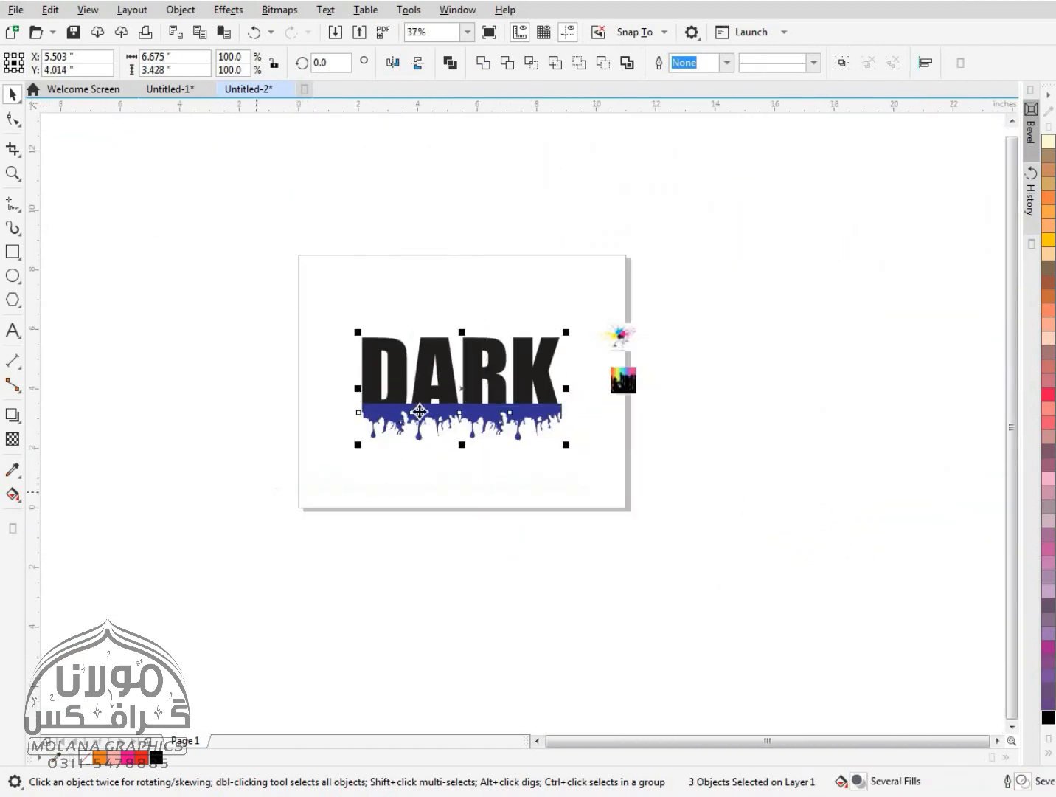
left_click(488, 65)
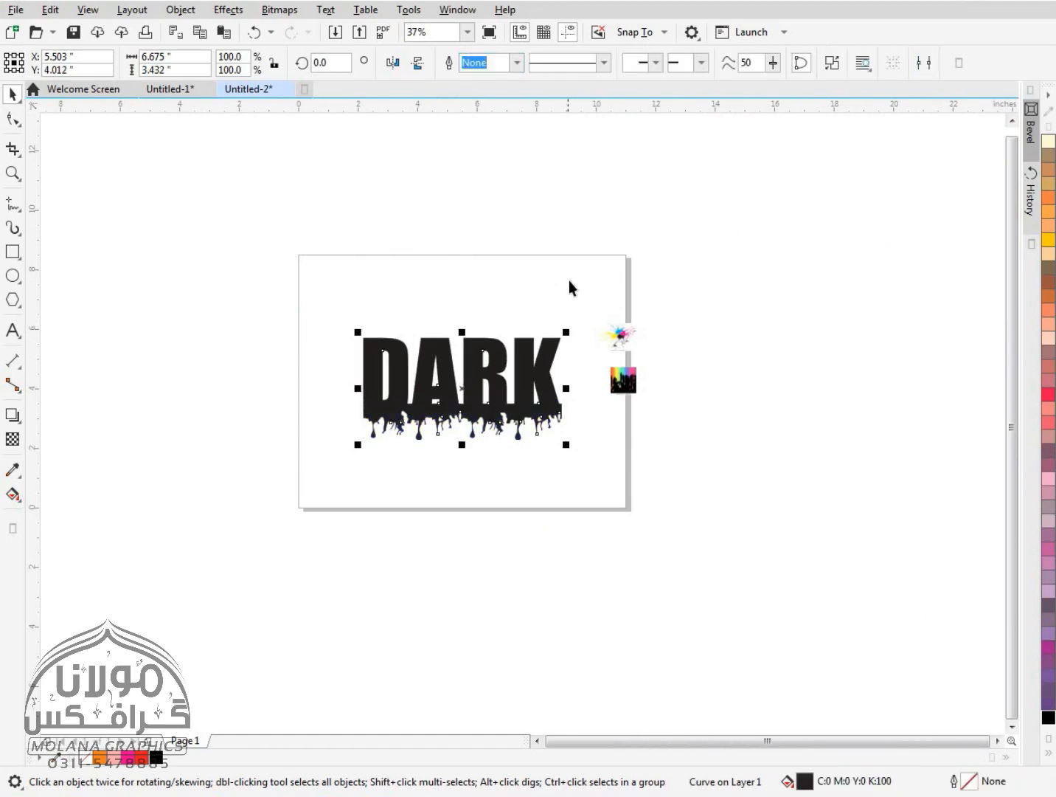
scroll(470, 380, "up", 5)
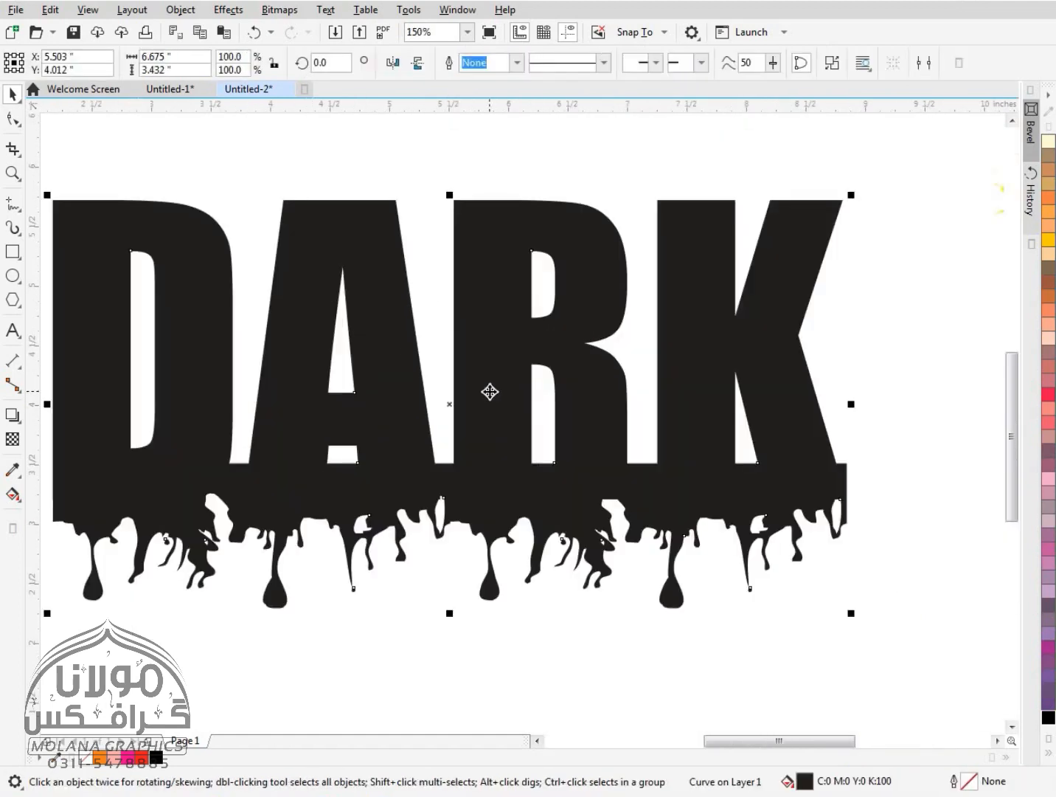
Move the welded DARK drip shape about 0.2 inches down the page and clear the selection.
scroll(472, 520, "down", 5)
scroll(522, 465, "up", 5)
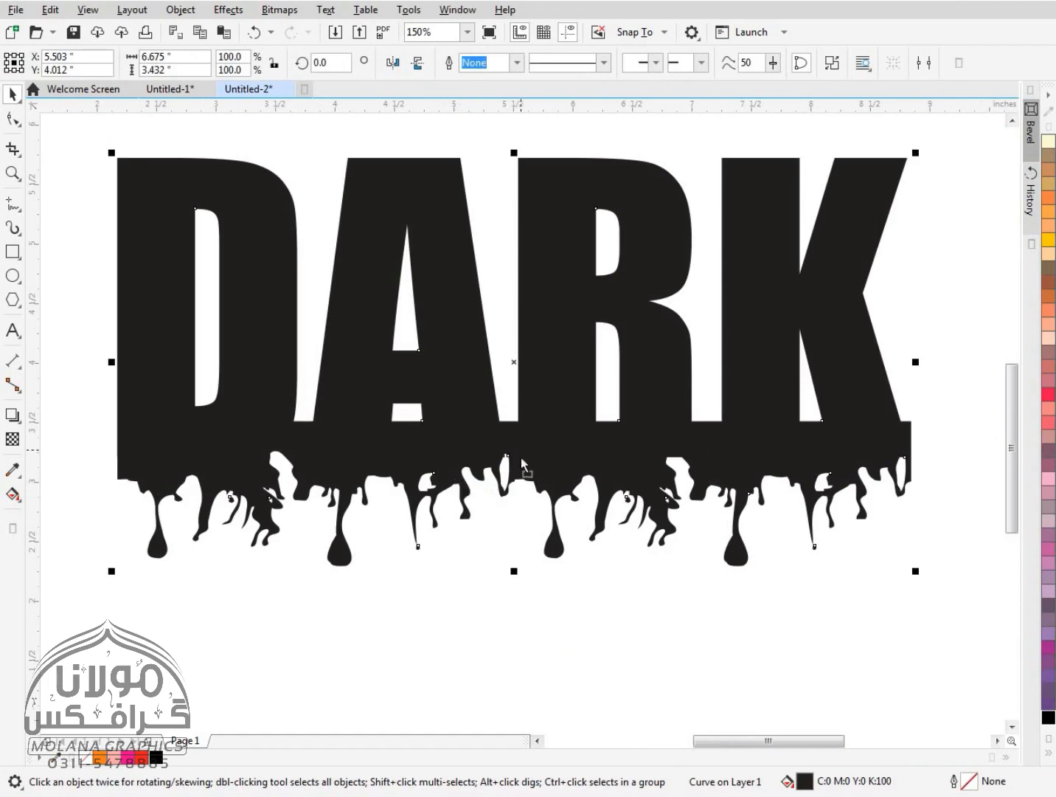
left_click_drag(523, 464, 517, 487)
key("Escape")
Move the multicolour paint splatter bitmap from the page edge to the empty area above the DARK text.
scroll(460, 469, "down", 4)
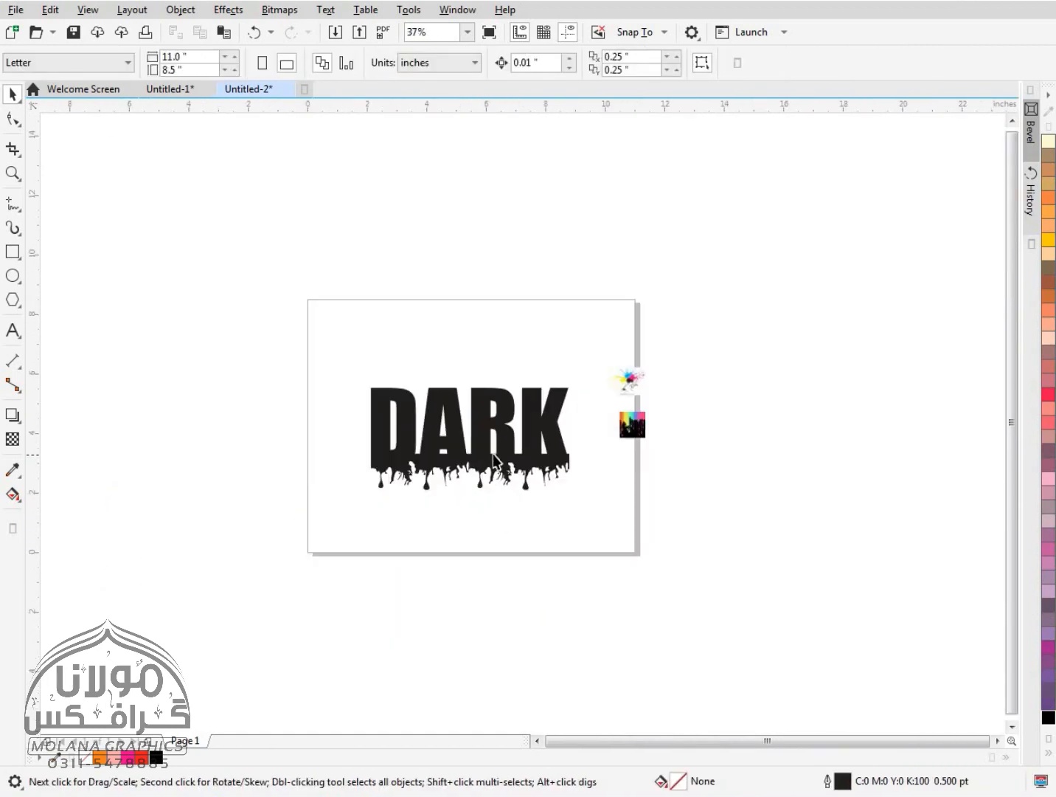
scroll(541, 469, "up", 2)
left_click(764, 304)
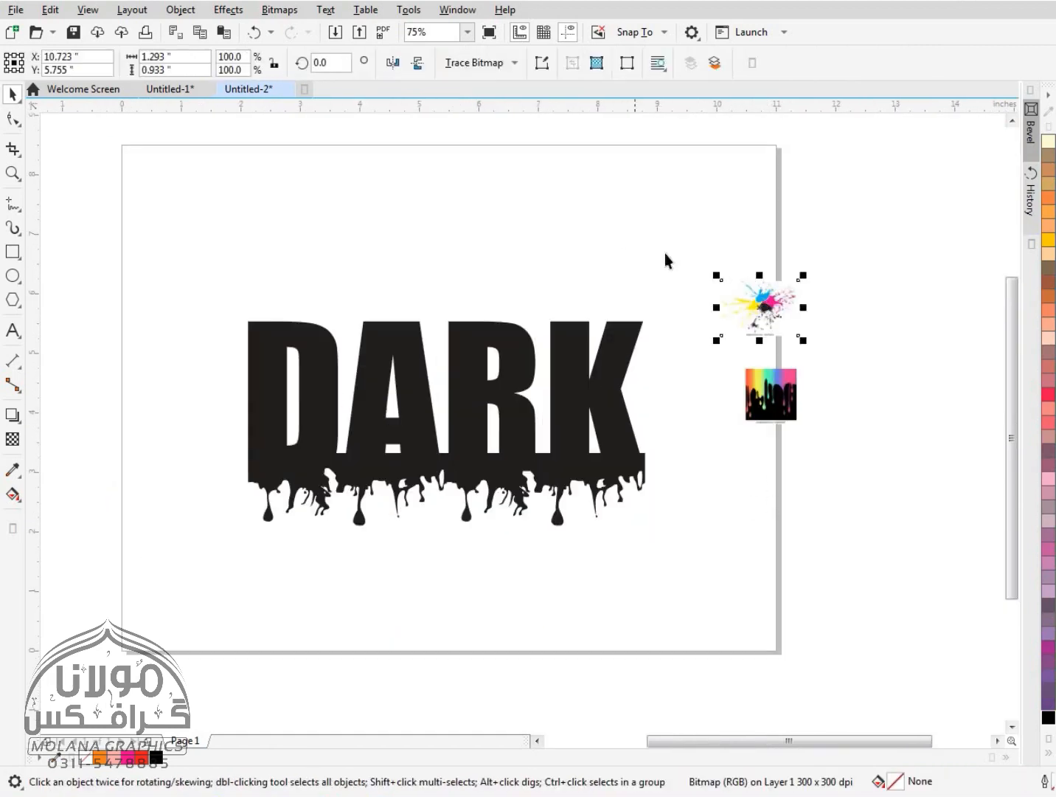
left_click_drag(686, 251, 575, 221)
Outline-trace the splatter bitmap as Clipart with its background colour removed, and delete the original bitmap.
left_click(509, 62)
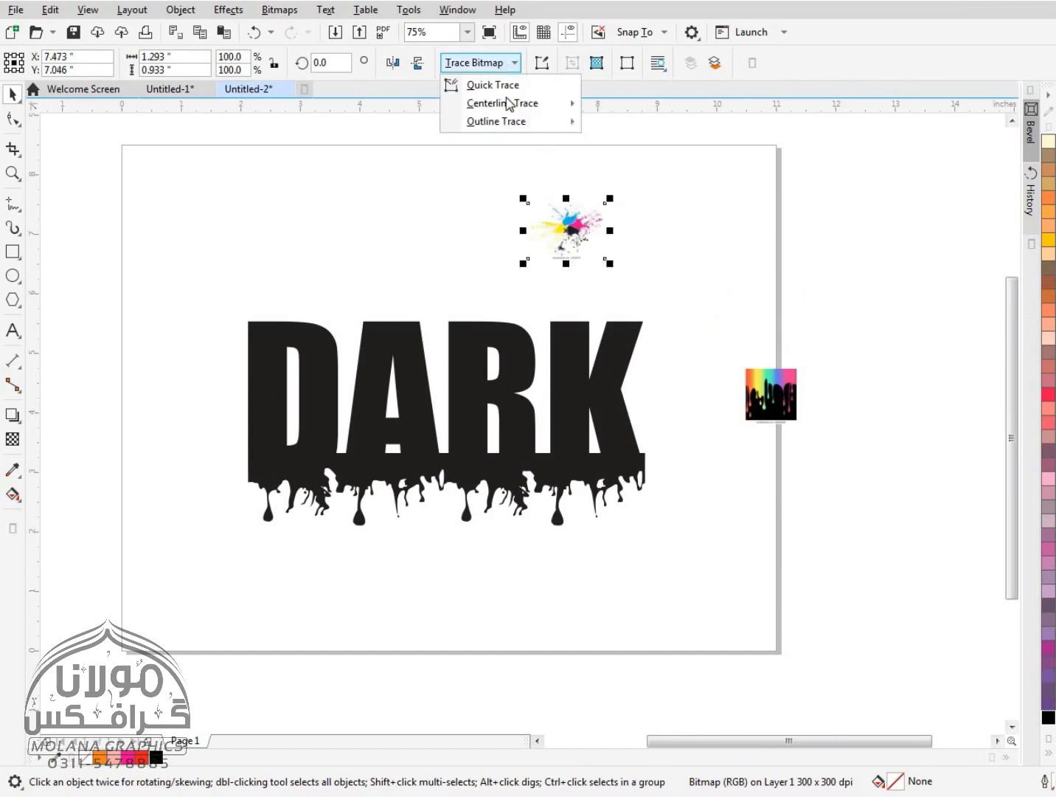
mouse_move(520, 126)
left_click(626, 177)
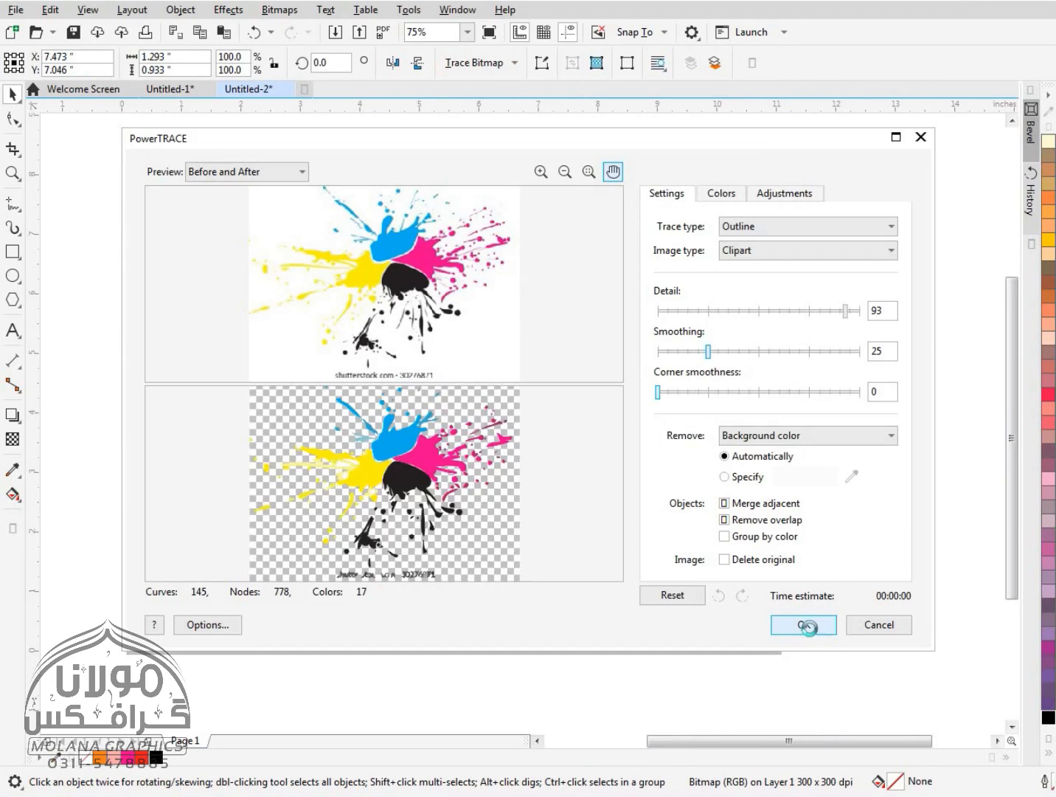
left_click(807, 625)
mouse_move(566, 230)
left_mouse_down()
mouse_move(672, 230)
mouse_move(566, 232)
left_mouse_up()
left_click(568, 229)
key("Delete")
Delete the traced watermark text beneath the vector splatter.
scroll(566, 233, "up", 5)
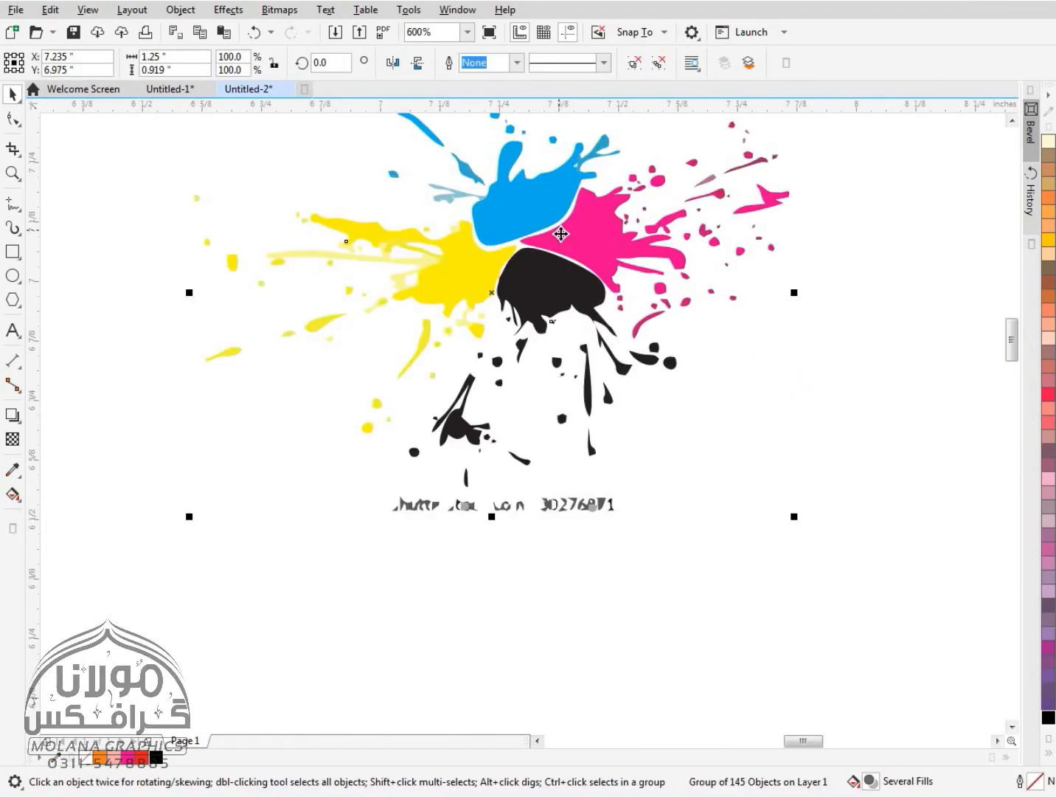
scroll(623, 343, "down", 3)
mouse_move(652, 405)
left_mouse_down()
mouse_move(426, 460)
mouse_move(428, 470)
left_mouse_up()
key("Delete")
scroll(598, 384, "down", 2)
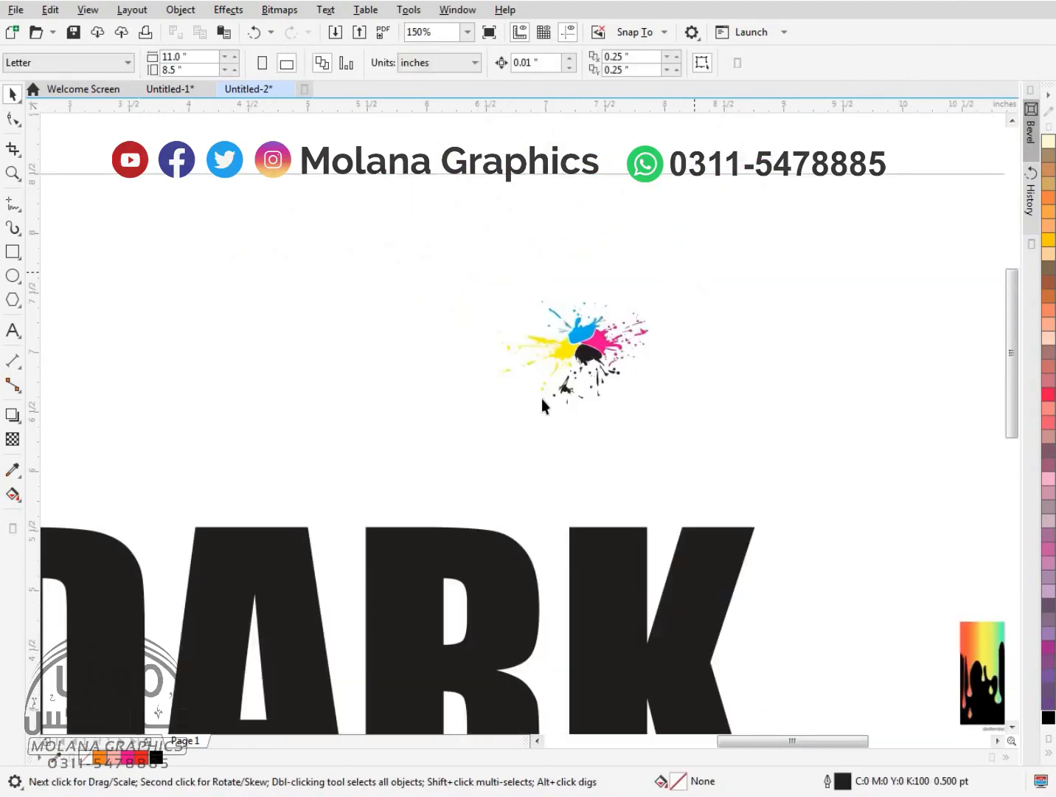
Weld all the traced splatter pieces into one curve and fill it black.
left_click_drag(664, 424, 484, 284)
left_click(483, 62)
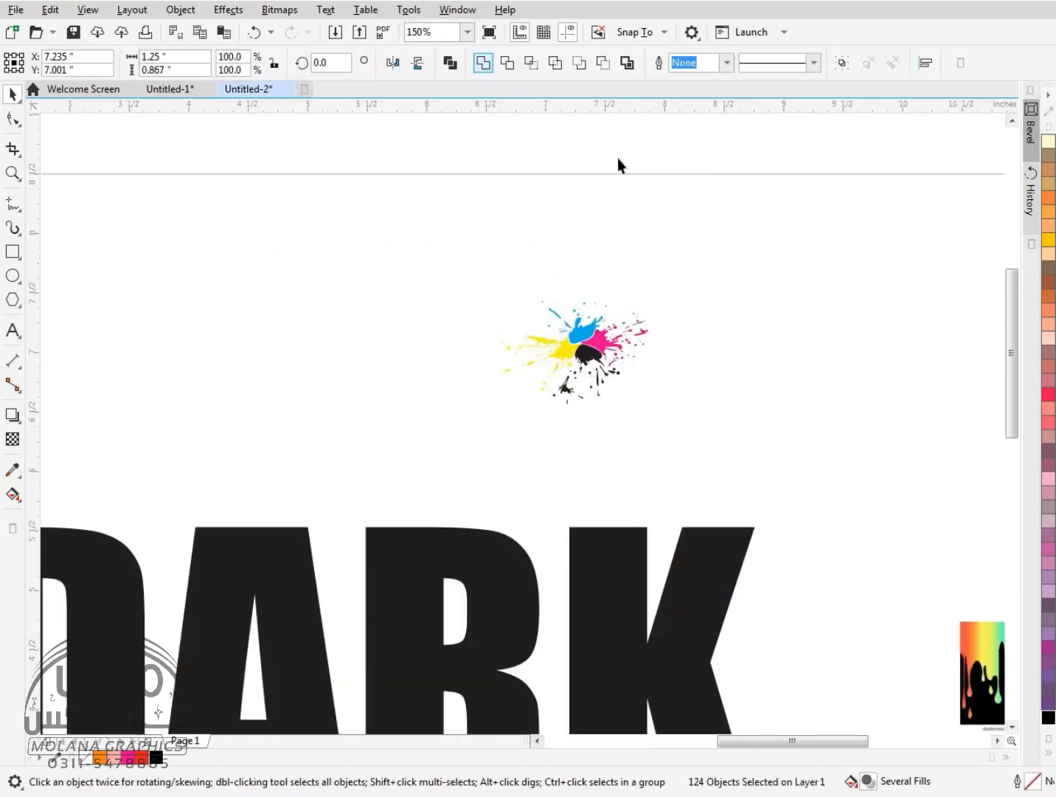
left_click(754, 255)
scroll(583, 352, "up", 2)
scroll(582, 352, "up", 2)
left_click(580, 351)
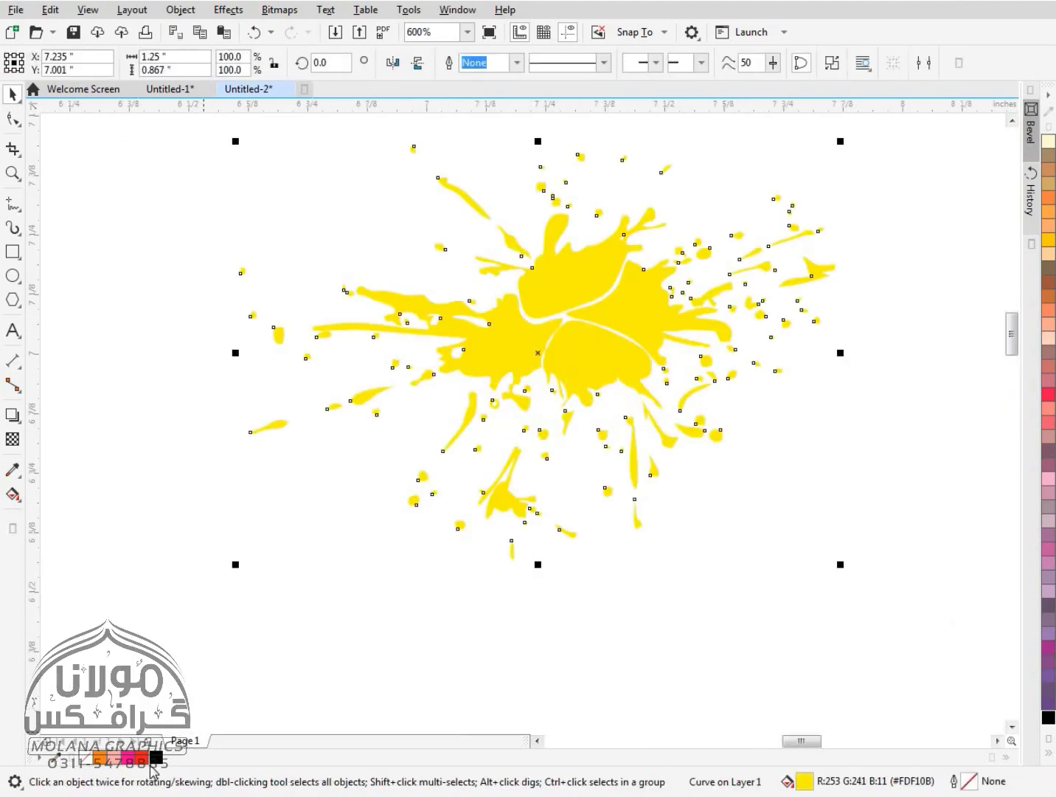
left_click(155, 756)
scroll(616, 367, "down", 6)
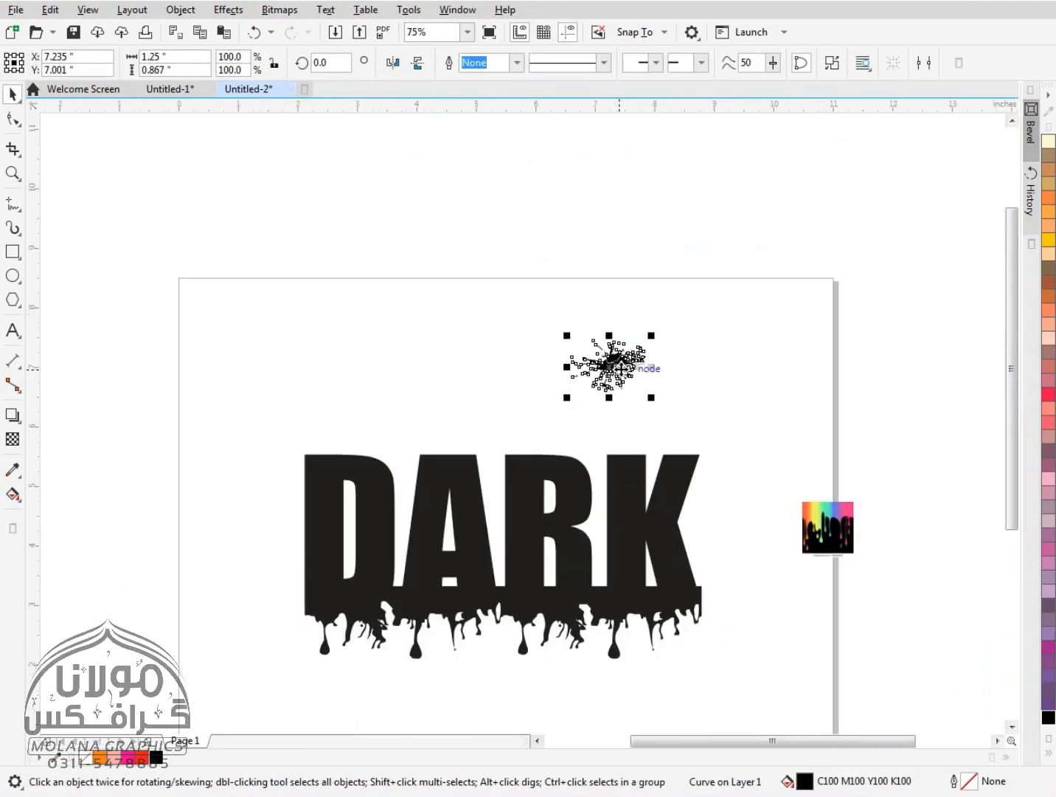
Place the black splatter over the upper part of the letter K and enlarge it to about 2.76 inches wide.
scroll(632, 464, "up", 2)
left_click_drag(587, 266, 717, 470)
scroll(618, 356, "down", 2)
scroll(708, 420, "up", 2)
left_click_drag(722, 421, 760, 448)
mouse_move(649, 332)
left_mouse_down()
mouse_move(653, 316)
mouse_move(654, 325)
left_mouse_up()
scroll(653, 314, "down", 2)
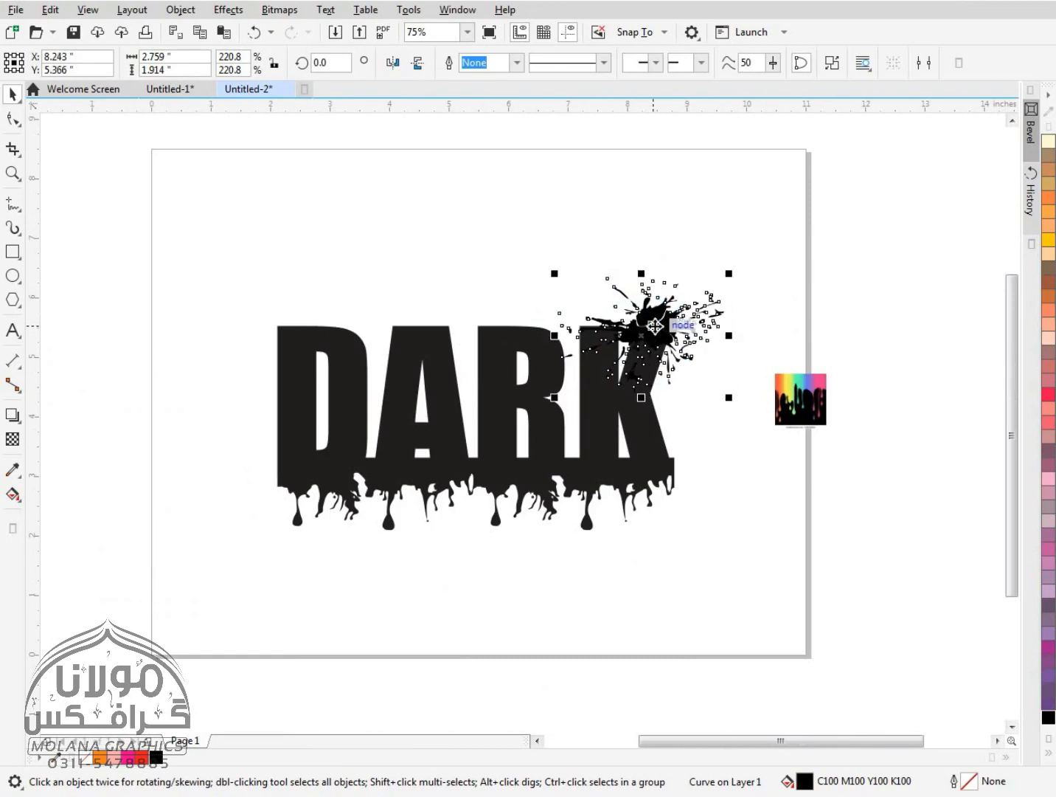
Bring the DARK shape in front of the splatter and fill it with the same C100 M100 Y100 K100 black.
left_click(500, 442)
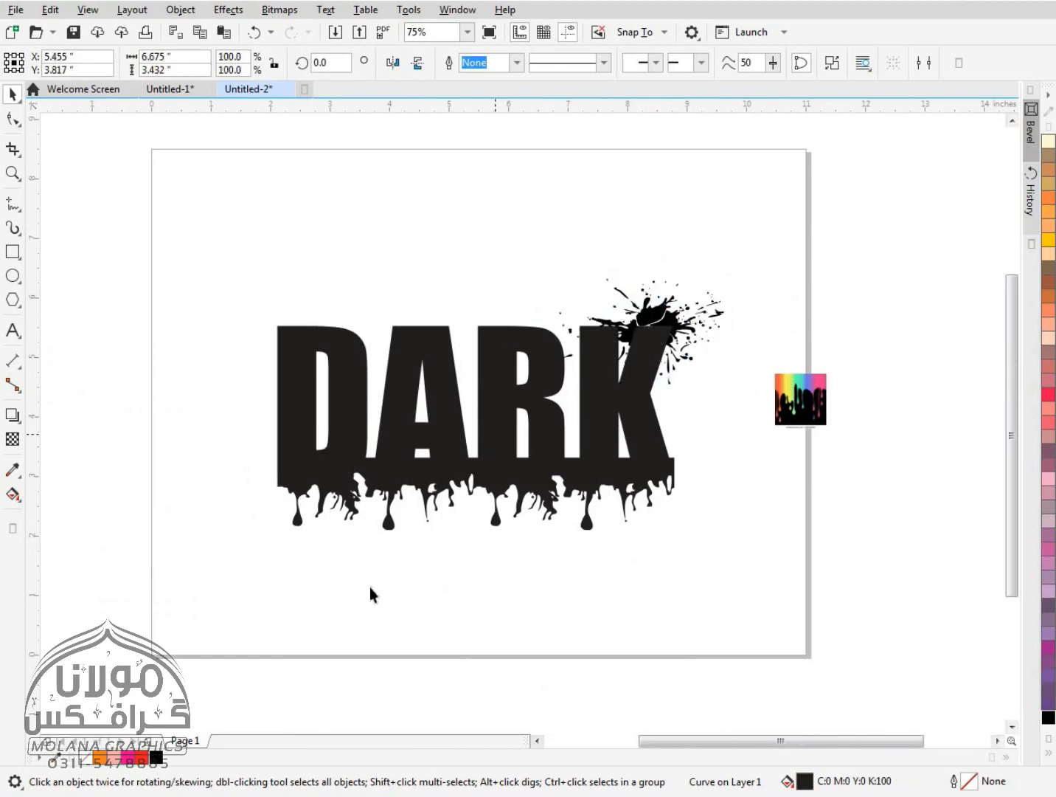
left_click(714, 487)
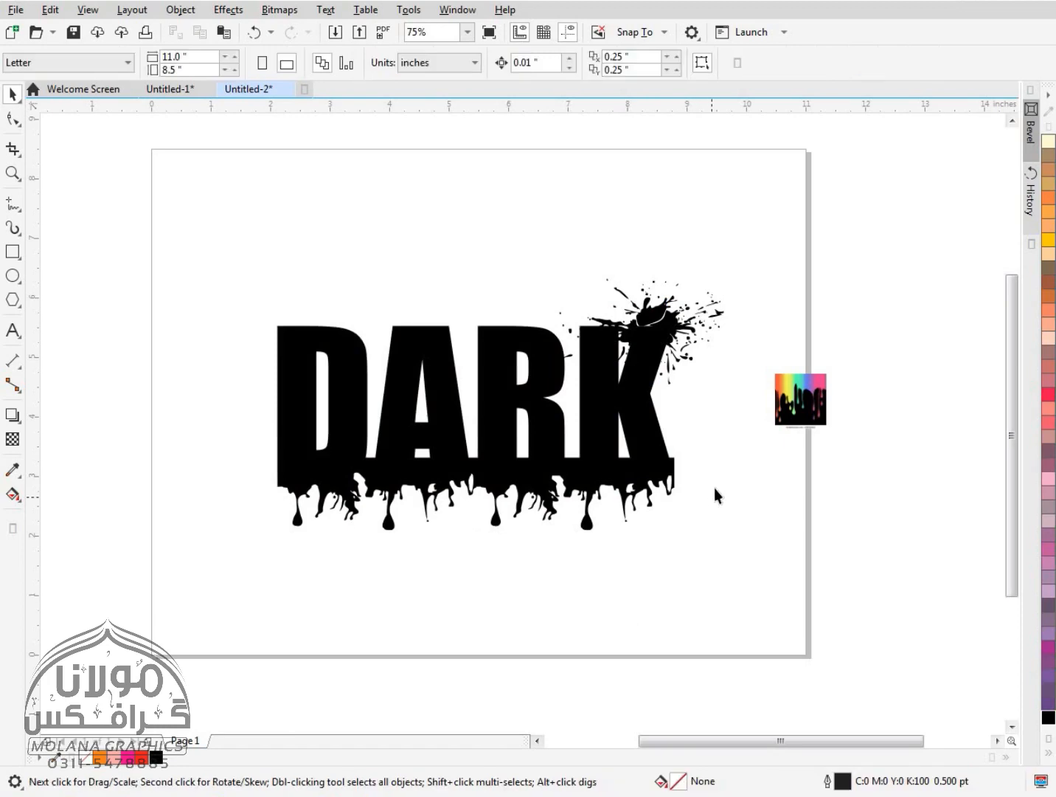
Copy the splatter from the K onto the upper outer corner of the D at about 3.01 inches wide.
scroll(705, 469, "down", 2)
scroll(695, 449, "up", 4)
left_click(678, 279)
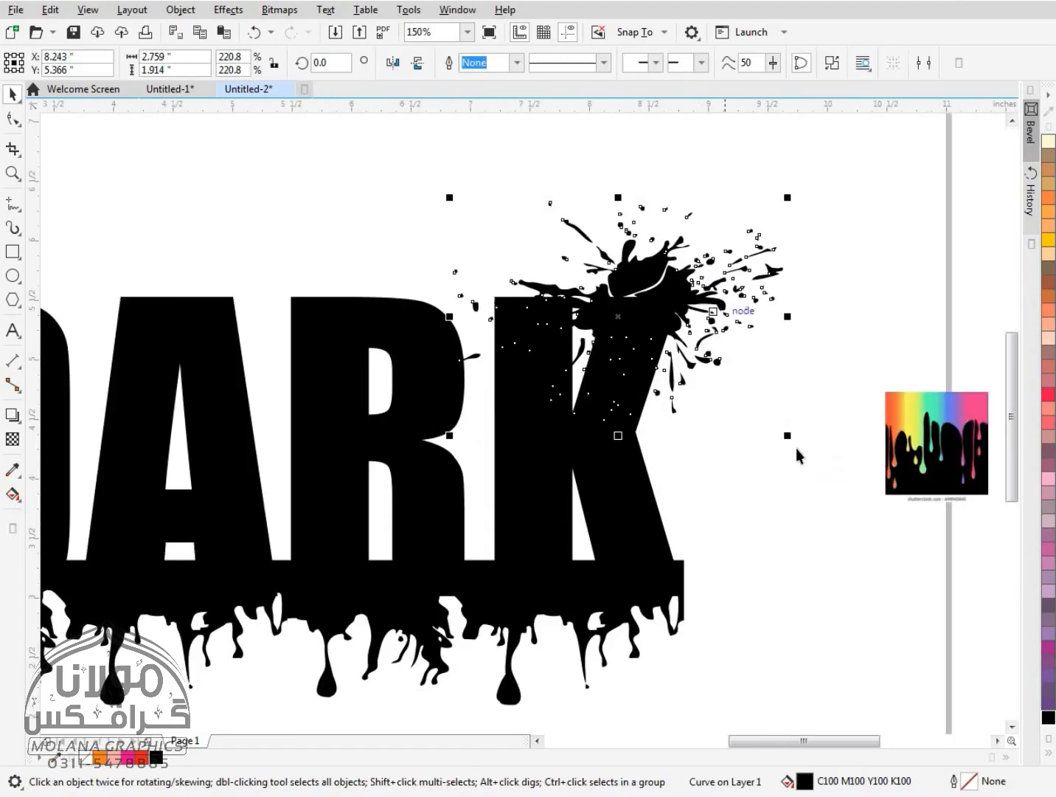
left_click_drag(793, 439, 332, 299)
scroll(679, 343, "down", 3)
key("Escape")
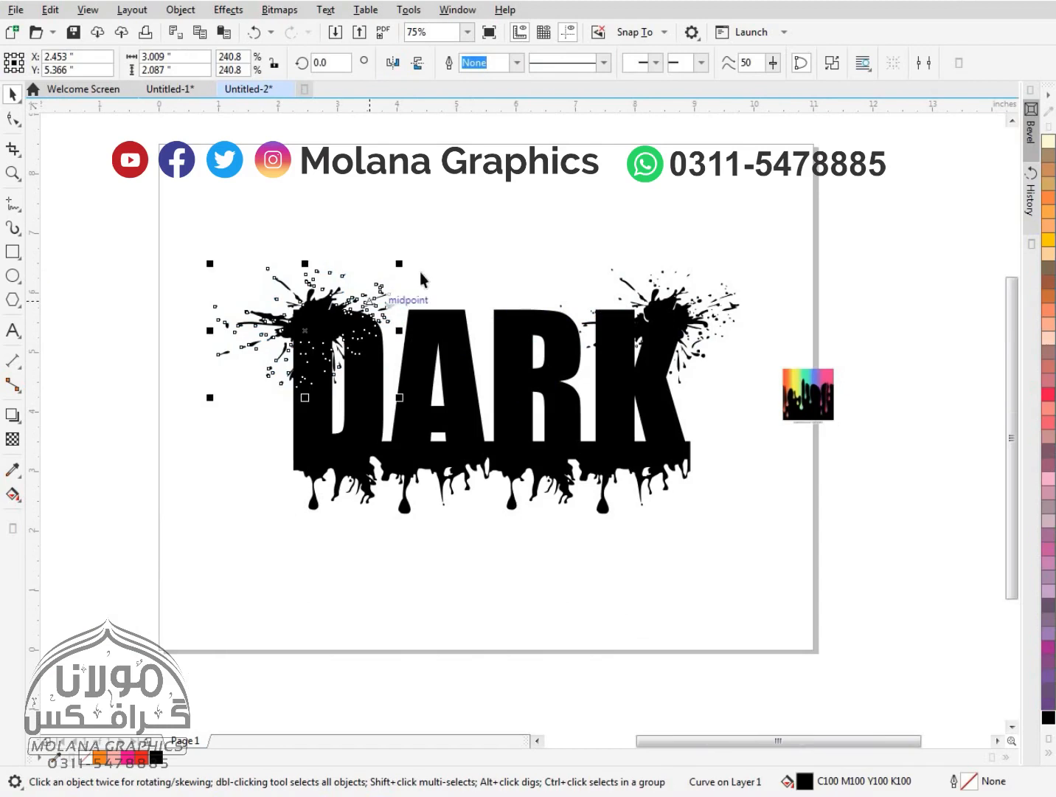
left_click(502, 230)
scroll(481, 252, "down", 2)
scroll(382, 297, "up", 2)
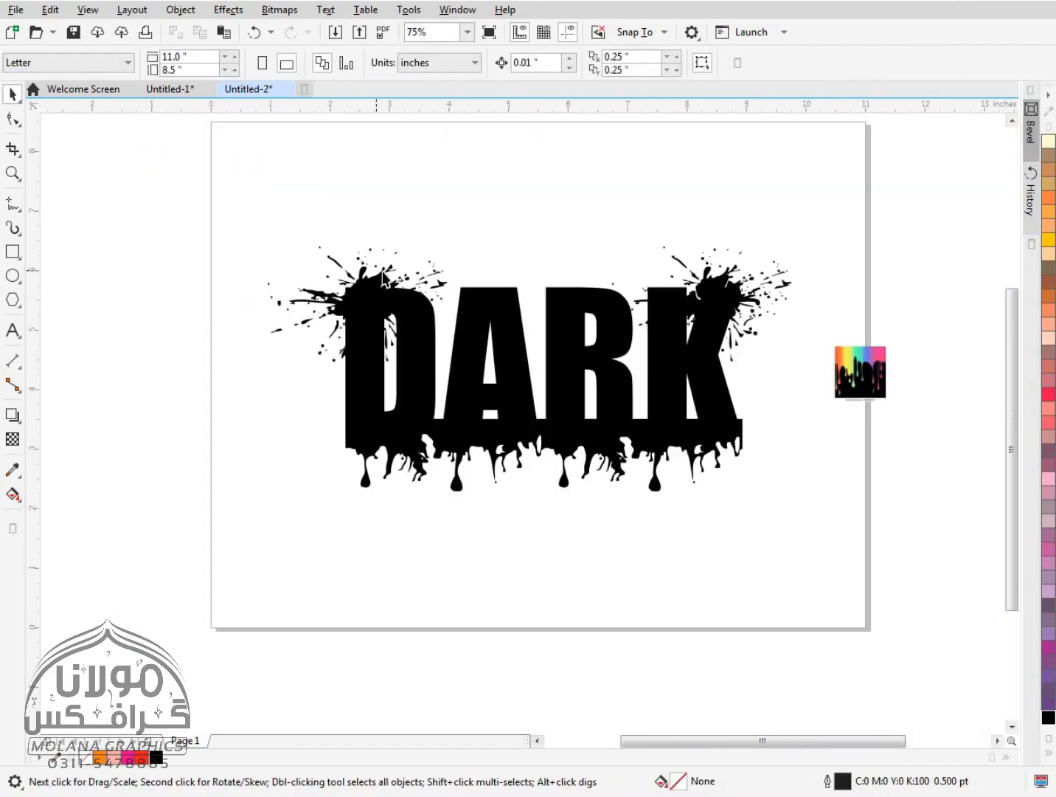
Delete the leftover rainbow drip bitmap at the page edge.
left_click(383, 277)
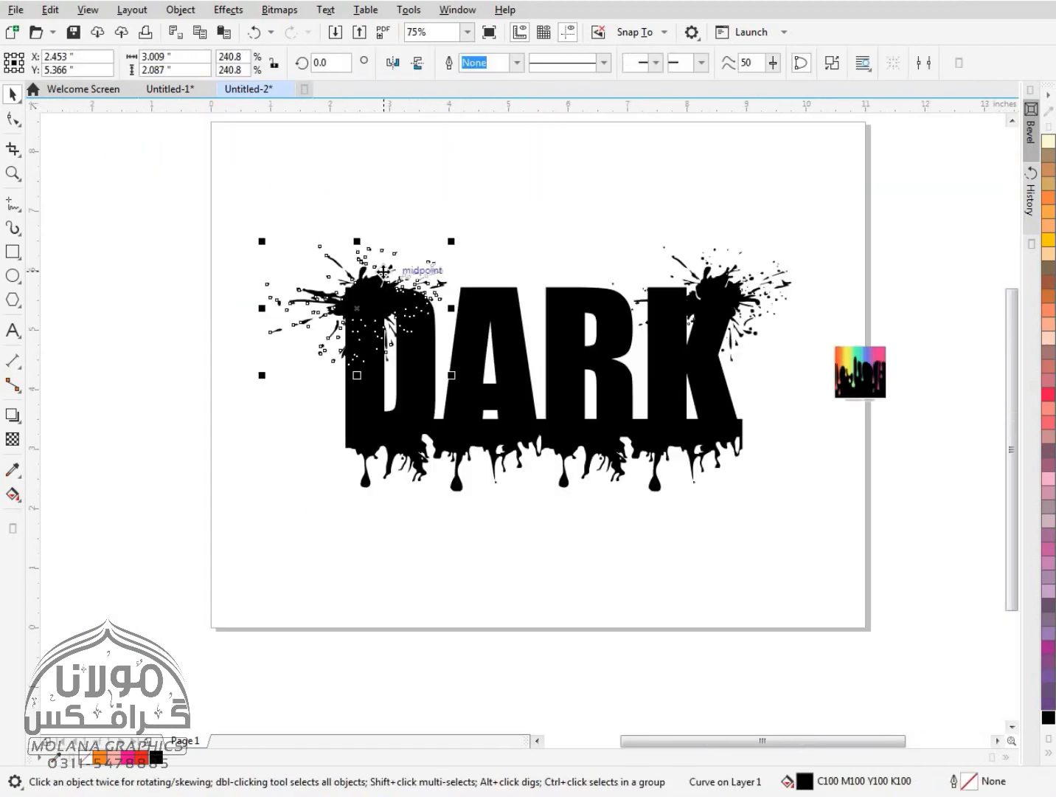
left_click(240, 427)
left_click(863, 375)
key("Delete")
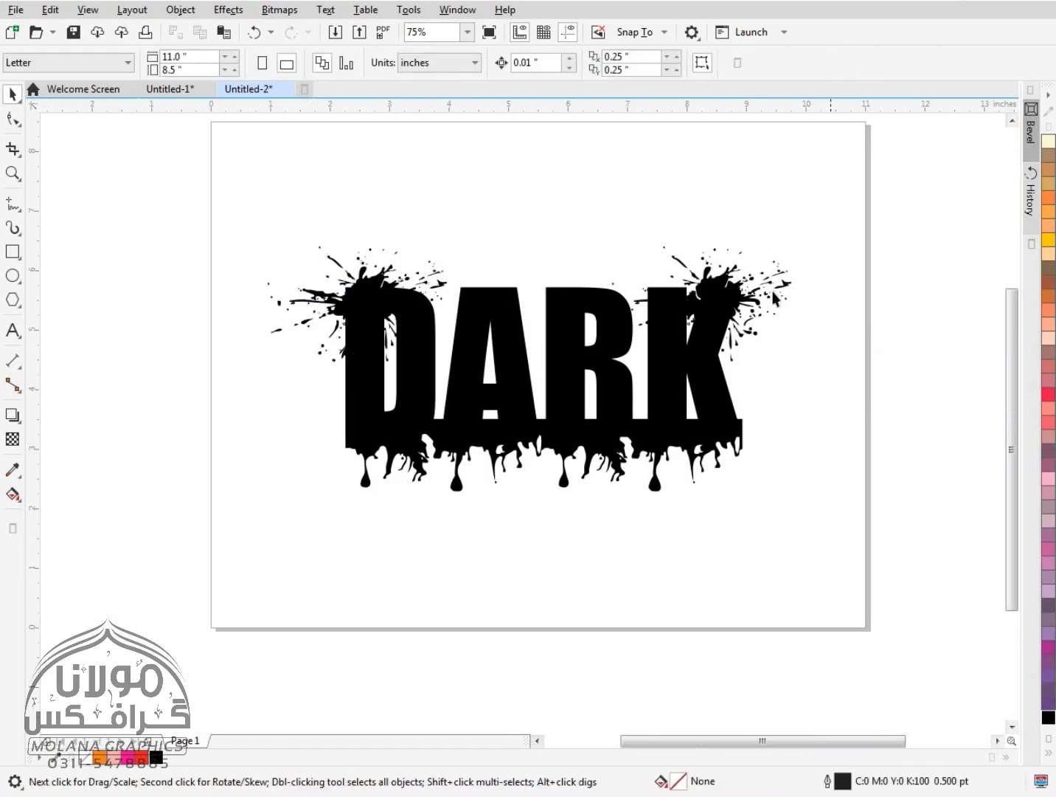
Combine the DARK shape and both splatters into a single curve.
key("ctrl+a")
key("ctrl+l")
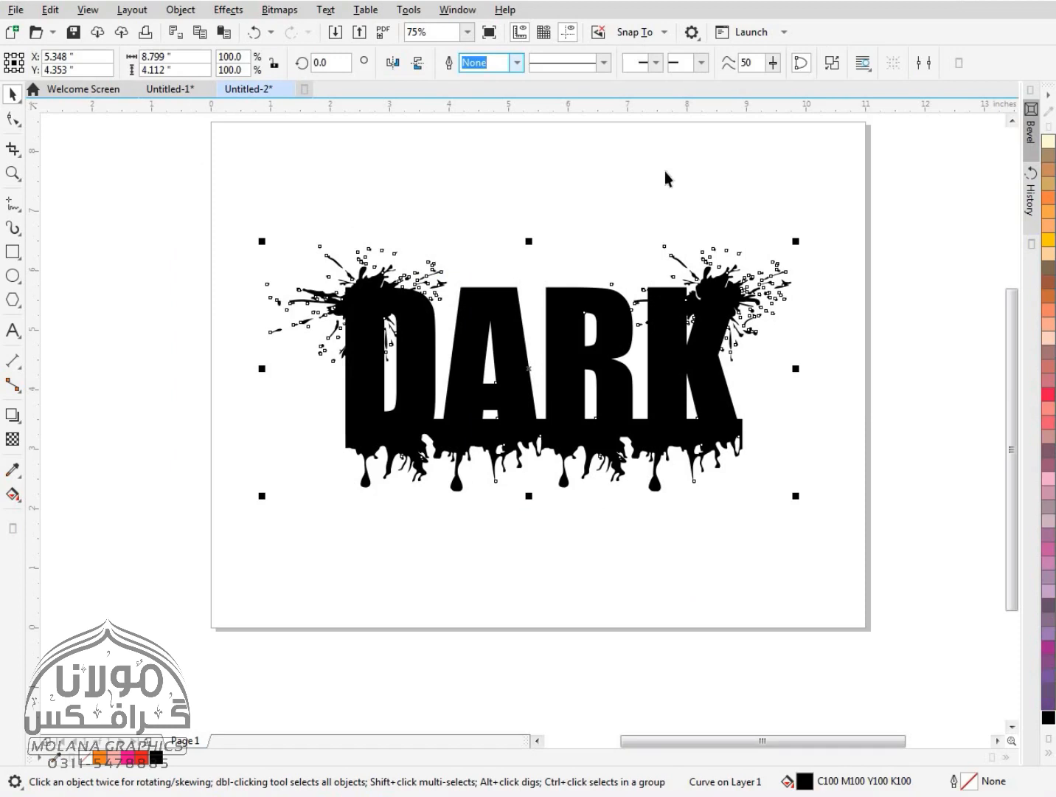
left_click(666, 171)
scroll(609, 417, "down", 3)
scroll(609, 417, "up", 3)
left_click(610, 417)
scroll(524, 410, "up", 1)
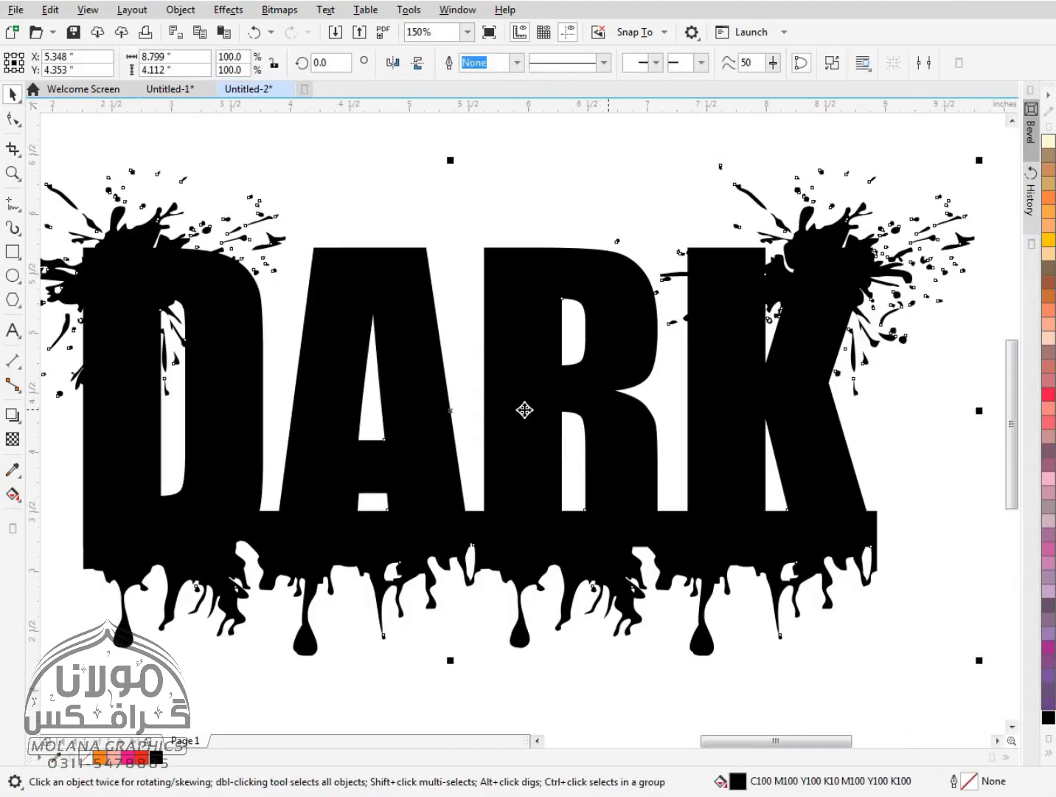
scroll(523, 410, "down", 3)
left_click(528, 531)
scroll(545, 414, "up", 2)
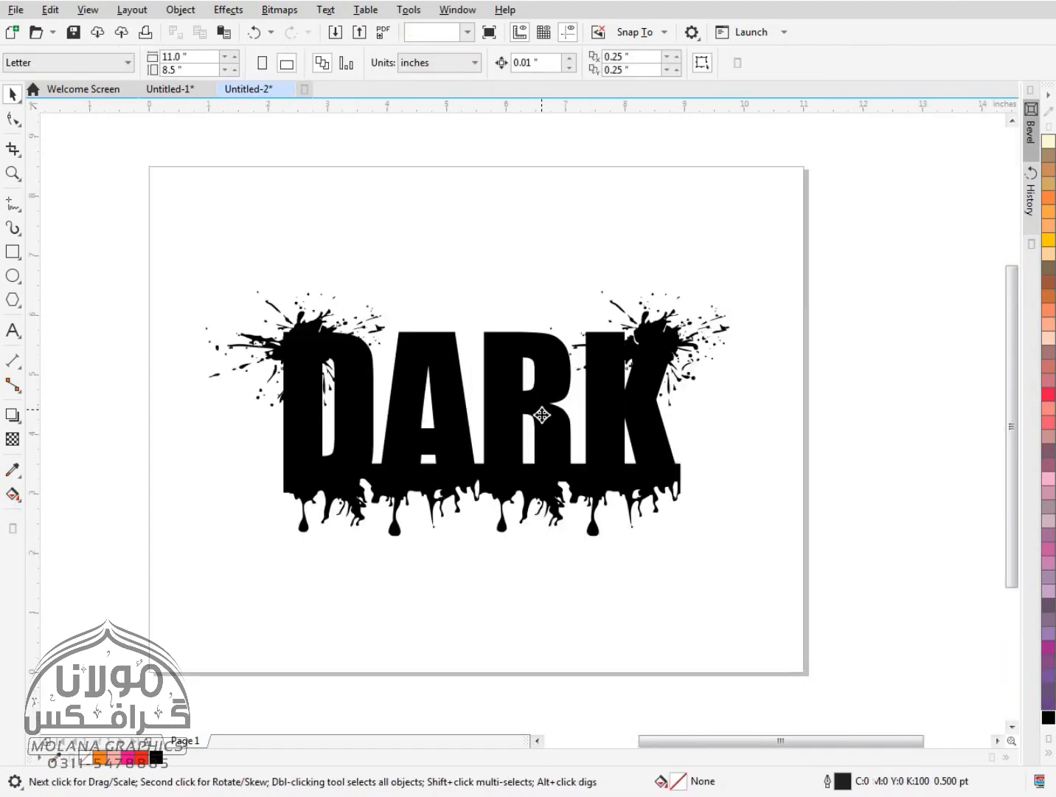
Export the combined DARK artwork to the Desktop as PNG file Untitled-2ZZ, using RGB Color (24-bit) with transparency.
left_click(547, 421)
key("ctrl+e")
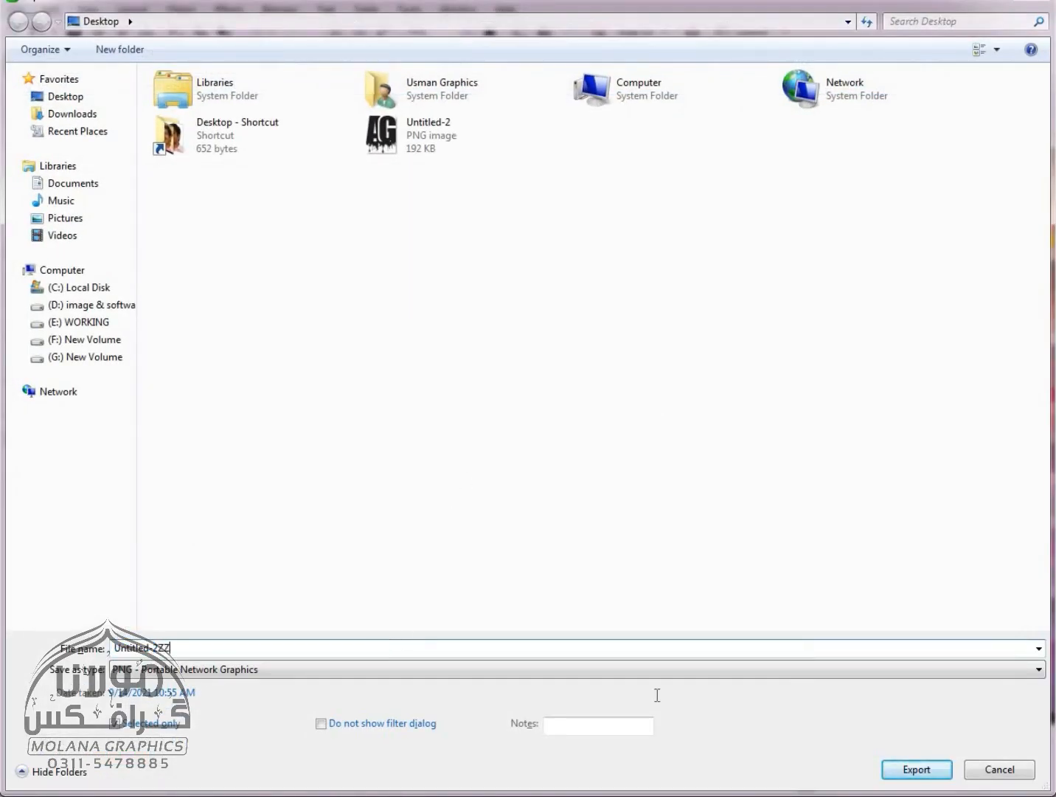
left_click(919, 771)
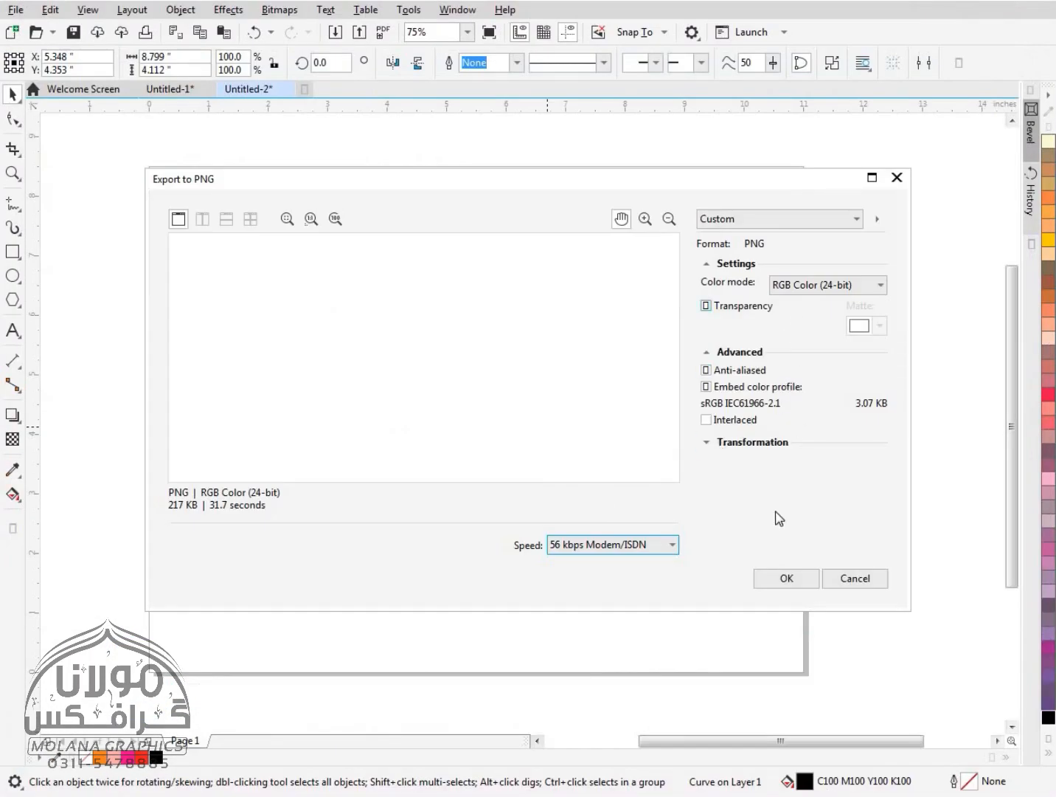
left_click(788, 578)
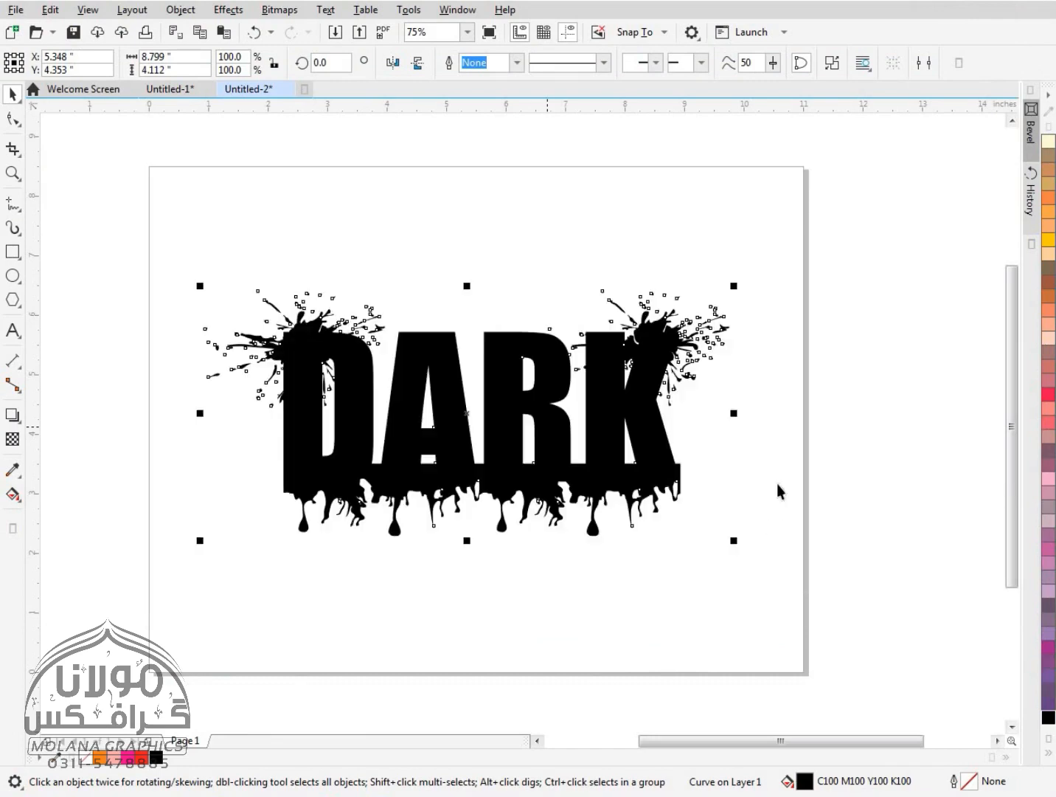
left_click(778, 492)
Switch to Photoshop and close the open Untitled-2.png document without saving its changes.
mouse_move(193, 793)
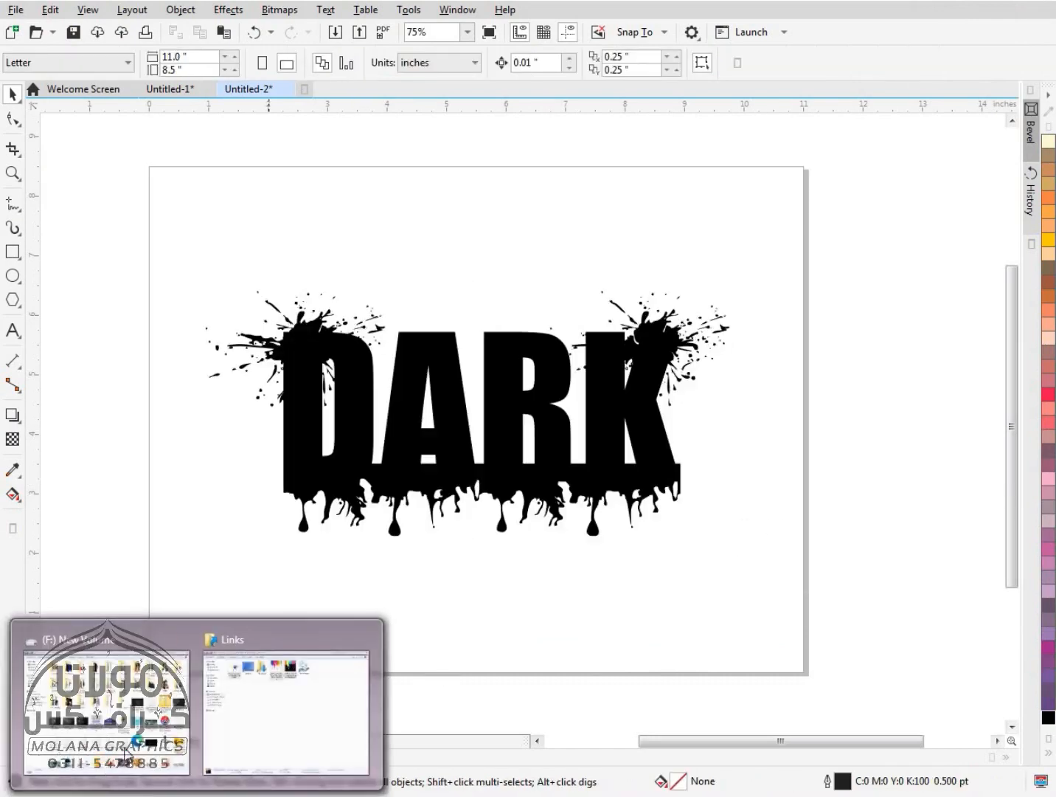
left_click(248, 720)
left_click(62, 90)
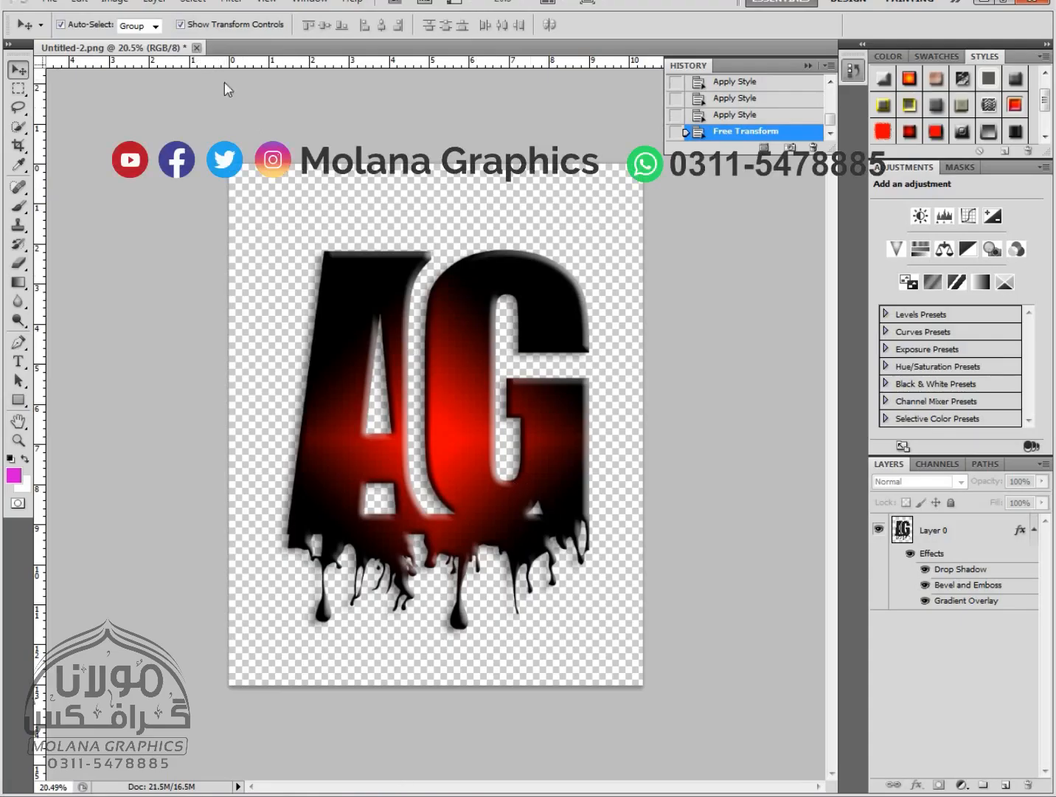
key("ctrl+w")
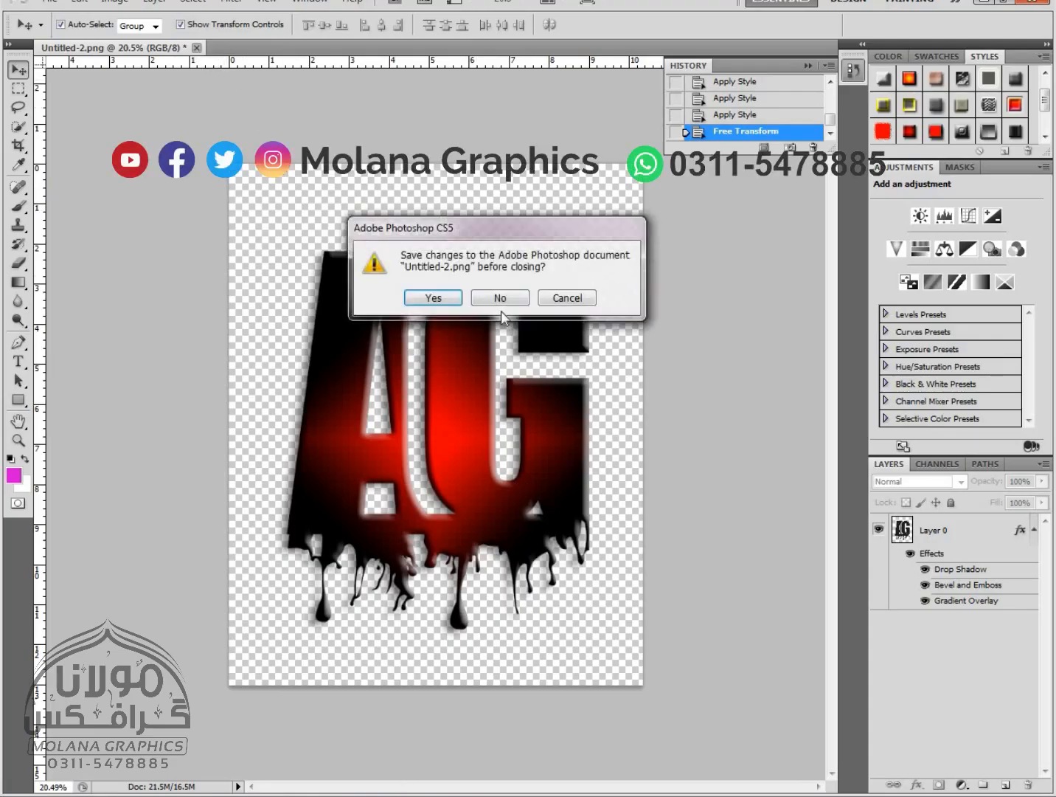
left_click(499, 299)
Open the exported Untitled-2ZZ.png image.
left_click(49, 1)
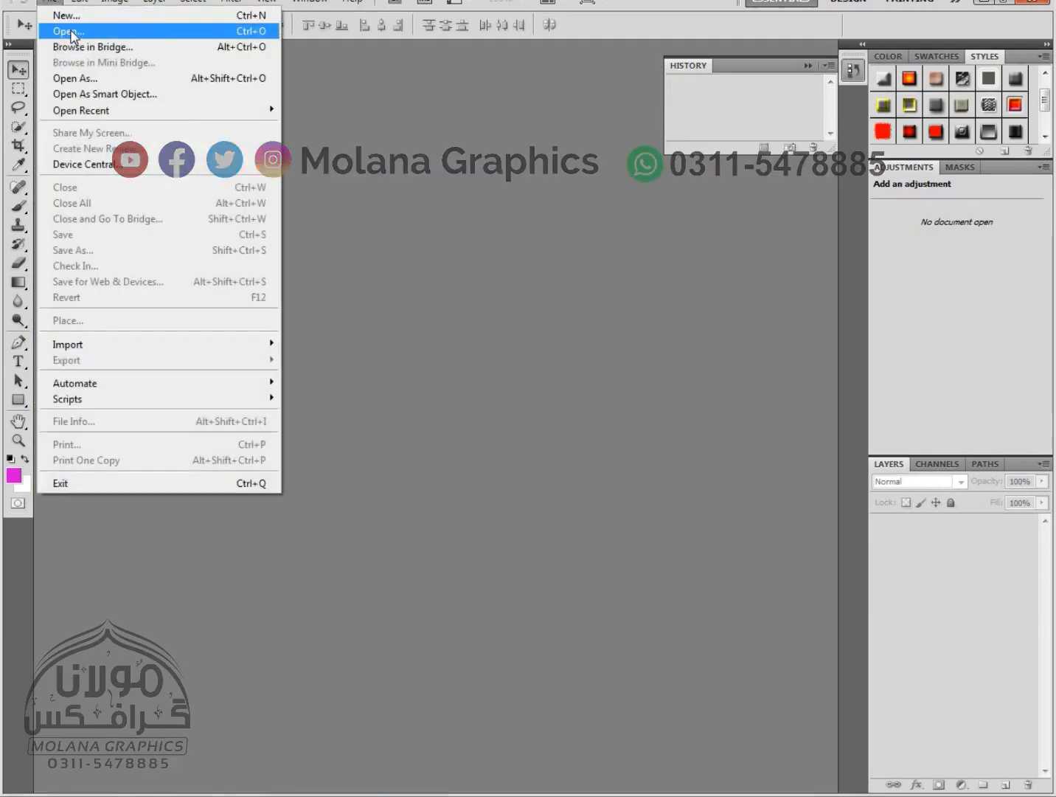
left_click(53, 31)
left_click_drag(745, 206, 745, 325)
double_click(601, 334)
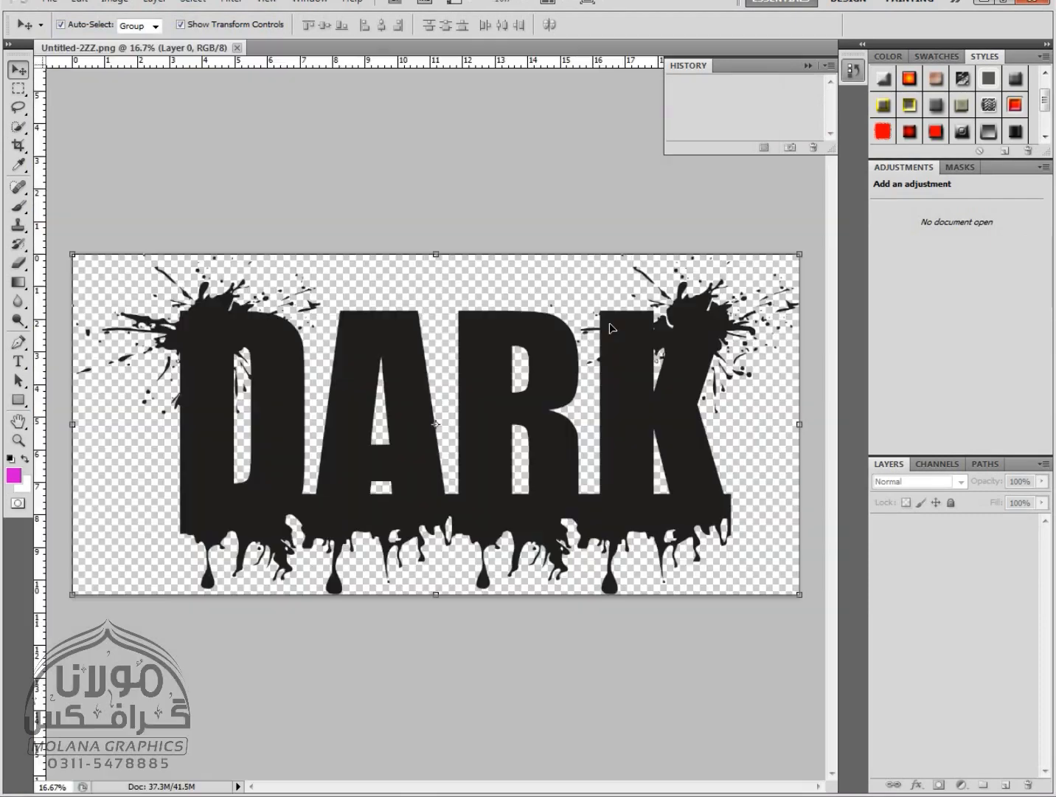
Apply the black-and-red gradient style preset to the DARK layer and scale the layer to 87.92% within the canvas.
left_click(908, 133)
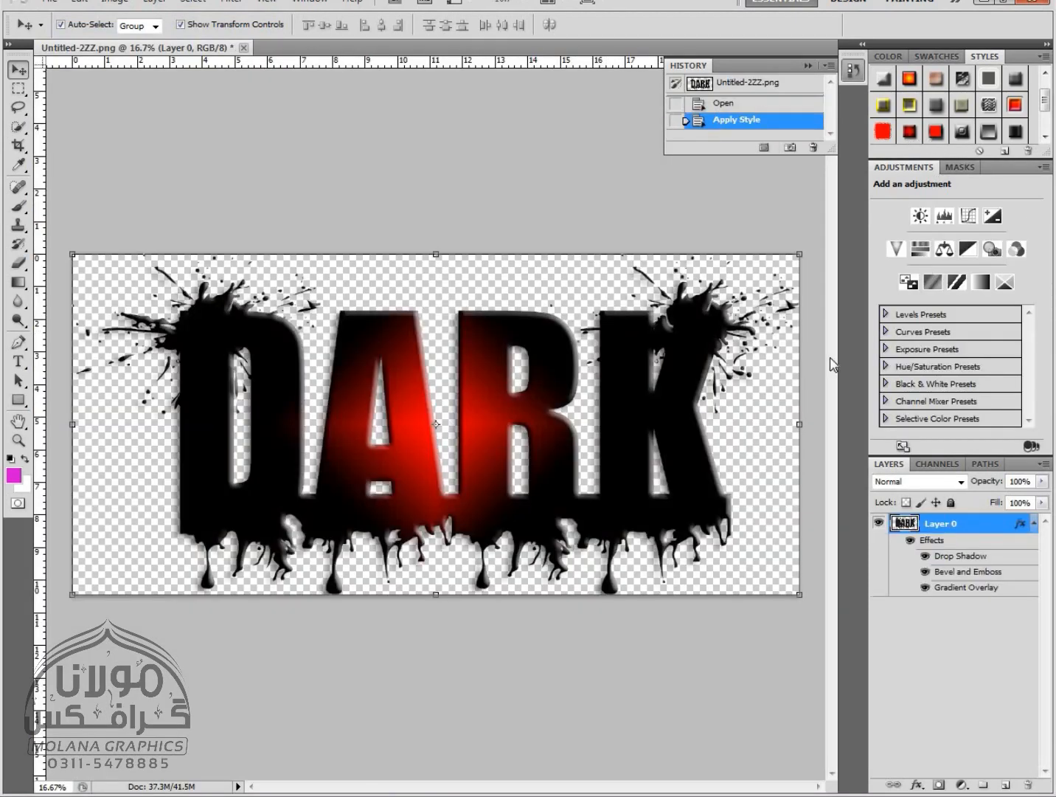
left_click_drag(799, 253, 712, 295)
mouse_move(536, 447)
left_mouse_down()
mouse_move(554, 443)
mouse_move(539, 440)
left_mouse_up()
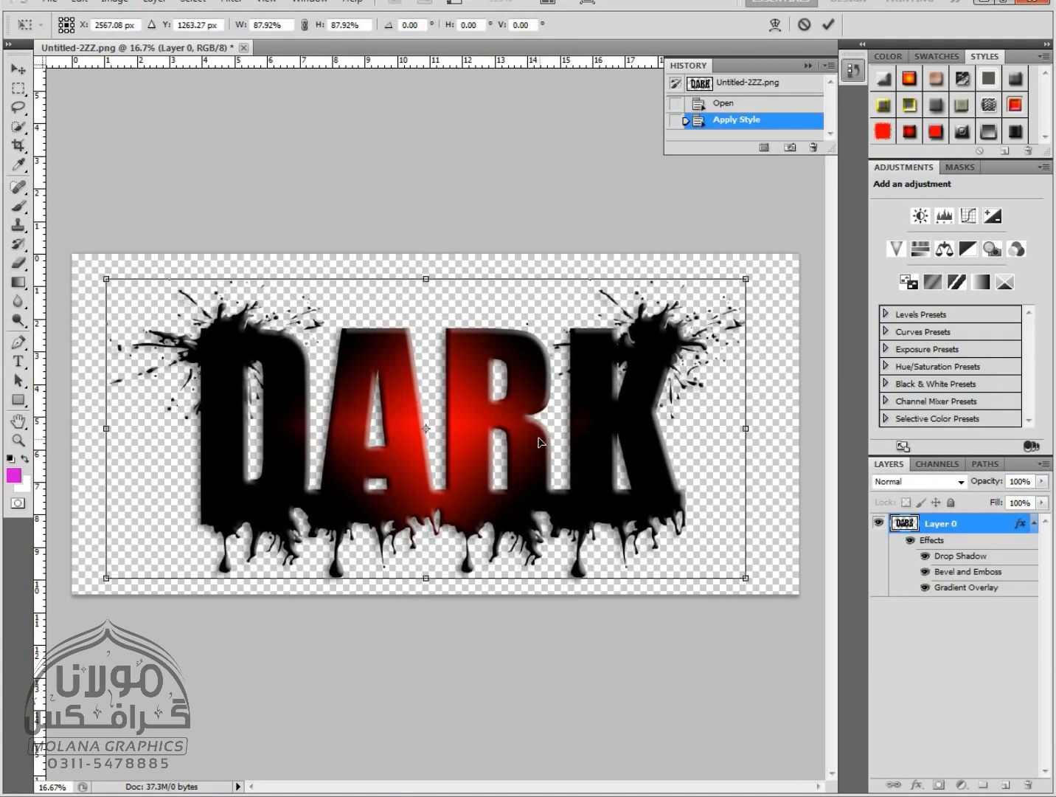
left_click(13, 70)
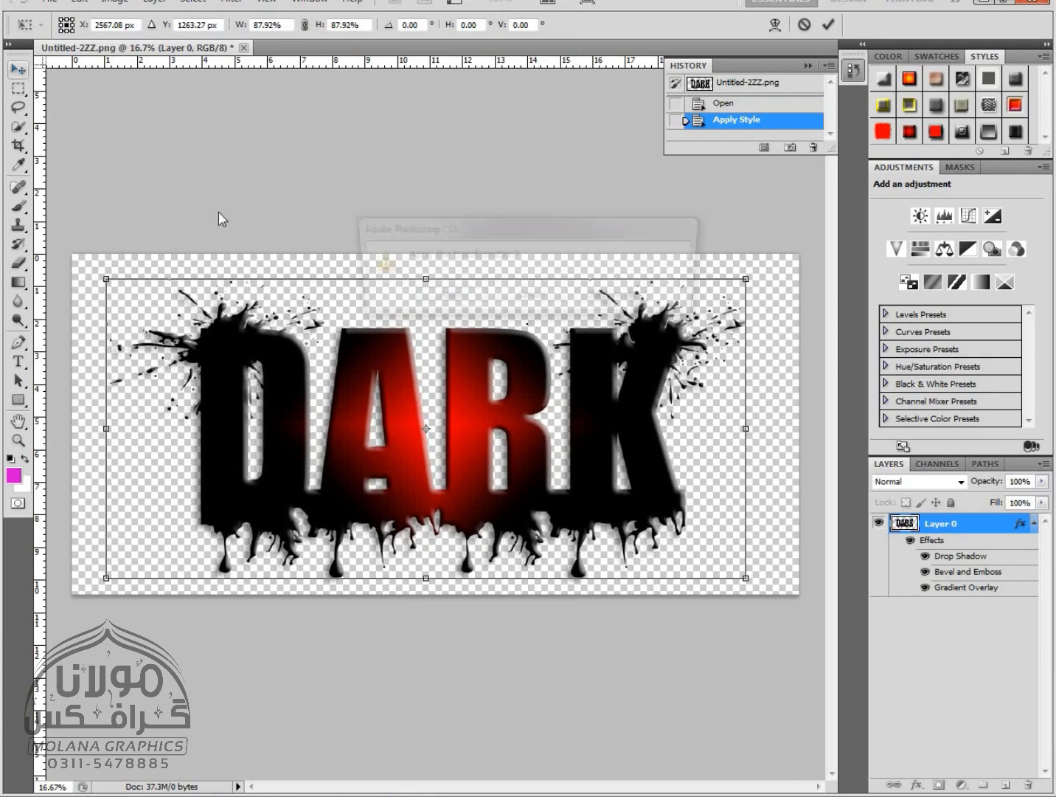
left_click(439, 298)
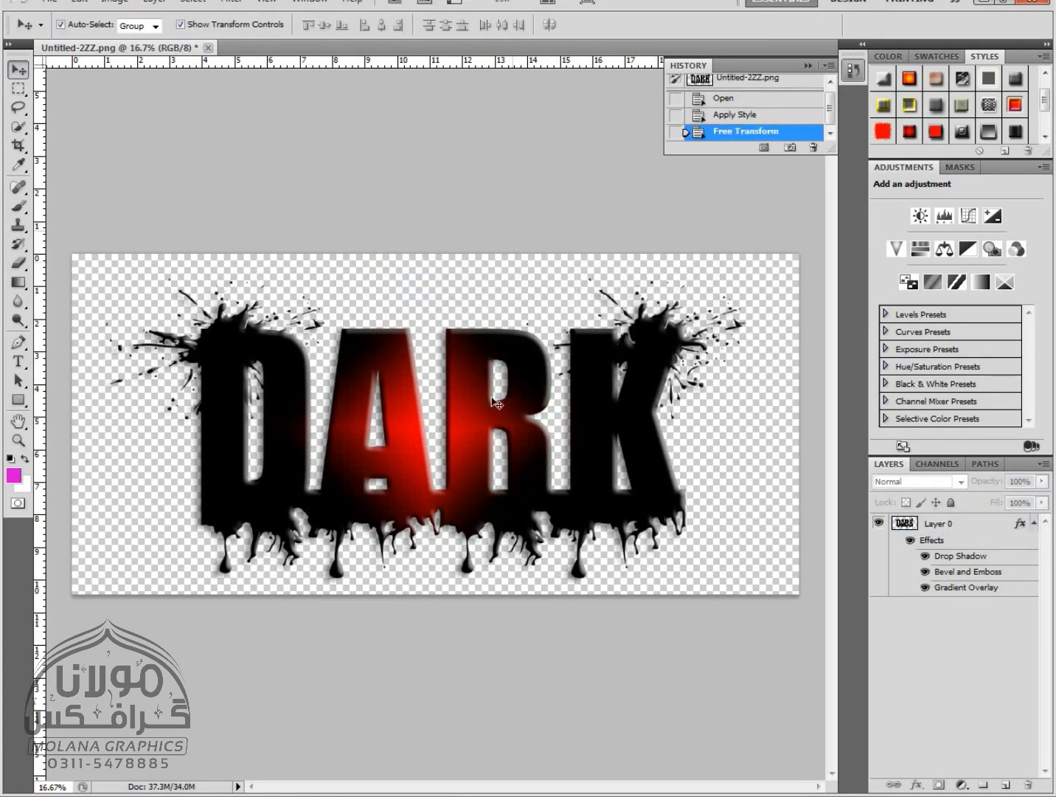
Try another red style preset on the DARK layer and undo it.
left_click(936, 133)
key("ctrl+z")
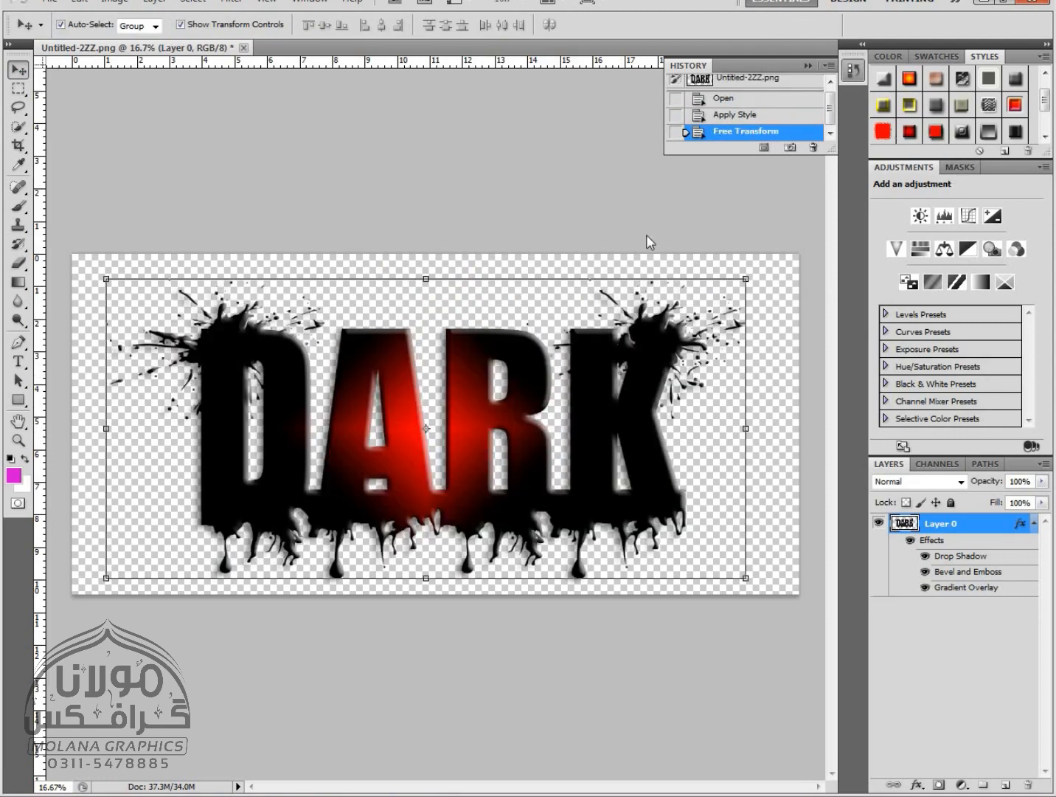
Set the DARK layer's Bevel and Emboss to depth 52%, direction Up, size 191 px and soften 13 px.
left_click(152, 3)
mouse_move(219, 88)
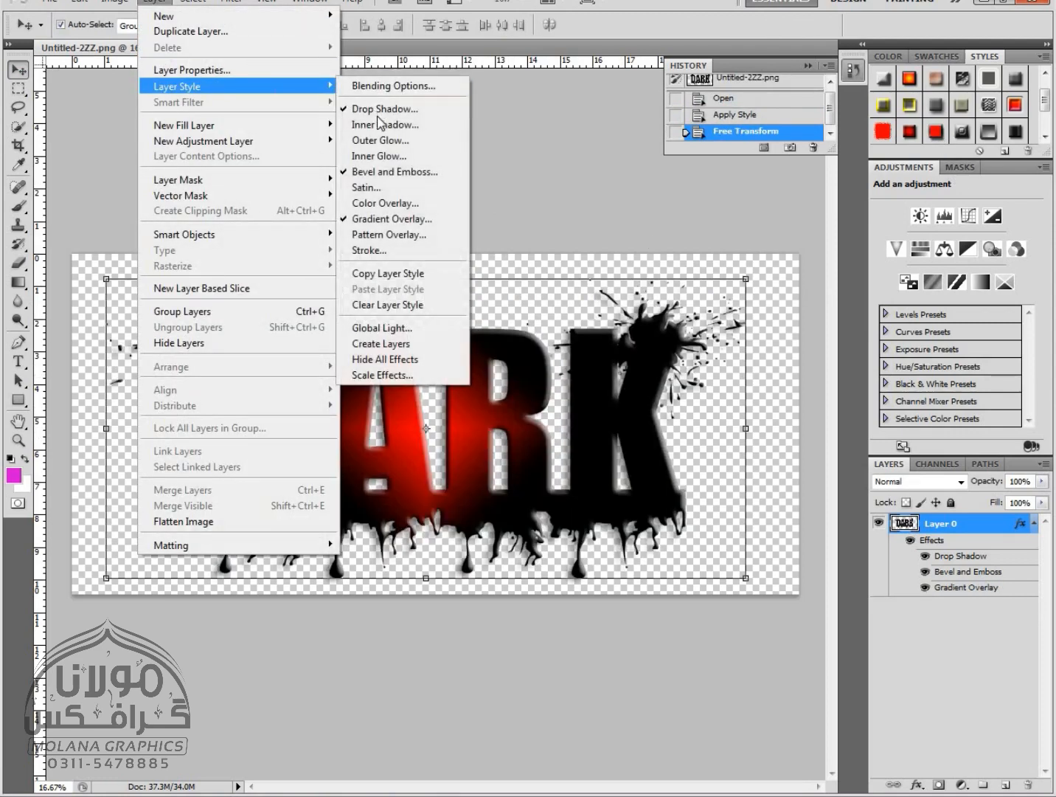
left_click(384, 171)
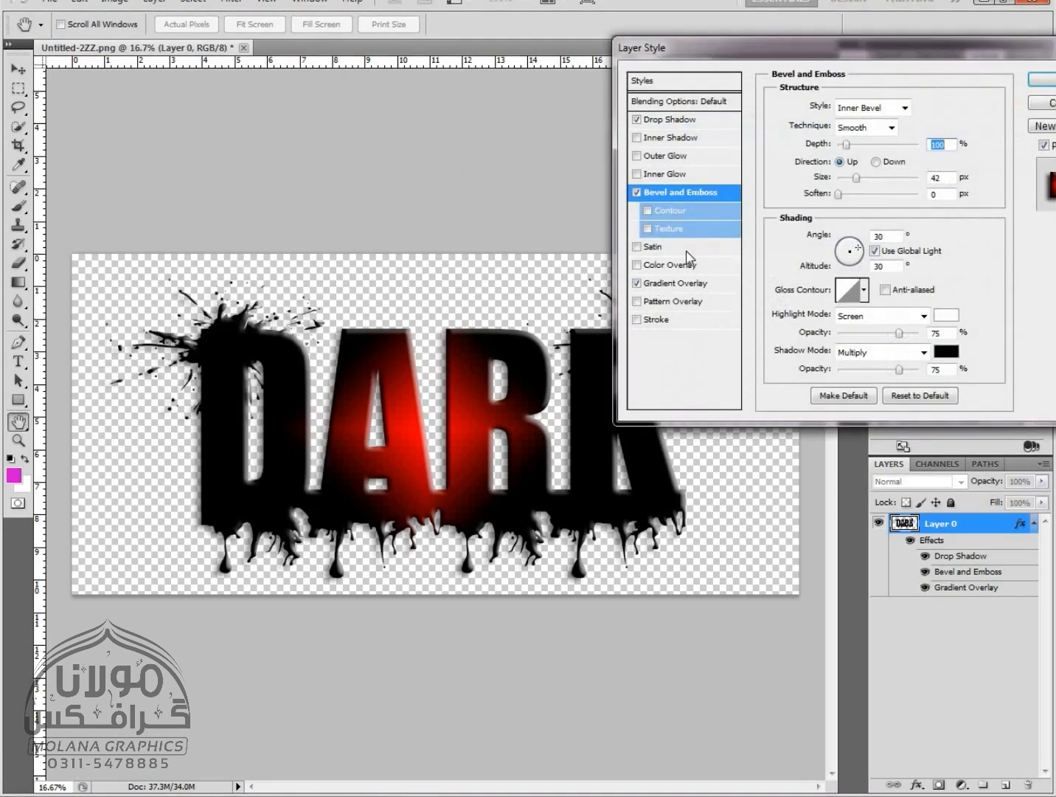
left_click_drag(853, 178, 924, 187)
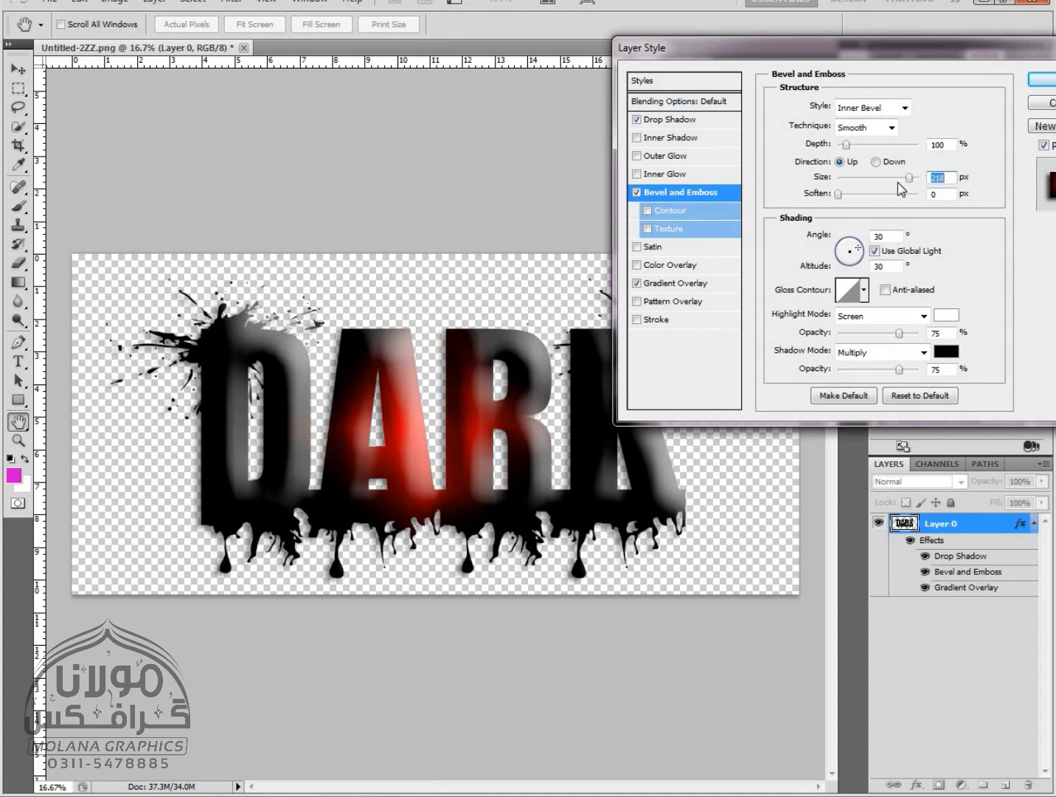
left_click_drag(898, 183, 896, 182)
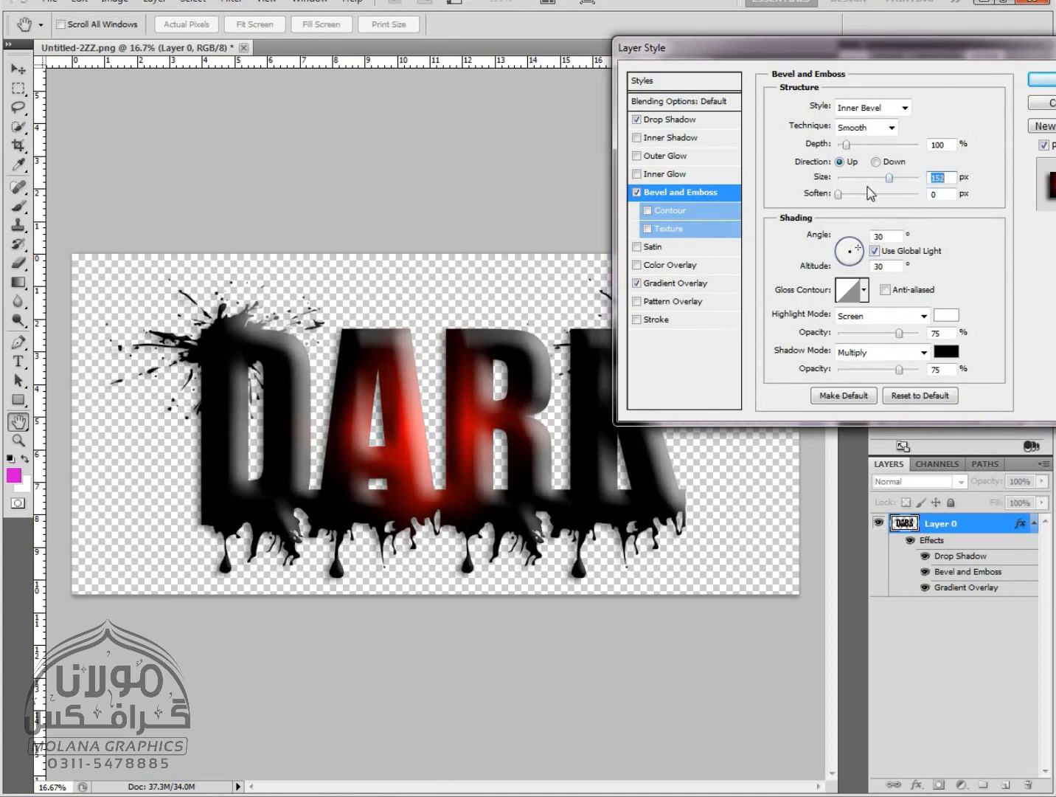
left_click_drag(845, 196, 901, 179)
left_click(875, 161)
left_click(849, 162)
mouse_move(848, 140)
left_mouse_down()
mouse_move(900, 152)
mouse_move(846, 157)
mouse_move(858, 146)
mouse_move(841, 145)
left_mouse_up()
Set the bevel's shadow opacity to 0% and its highlight opacity to about 91%.
left_click_drag(899, 370, 828, 383)
left_click_drag(899, 338, 842, 345)
left_click_drag(993, 332, 1024, 327)
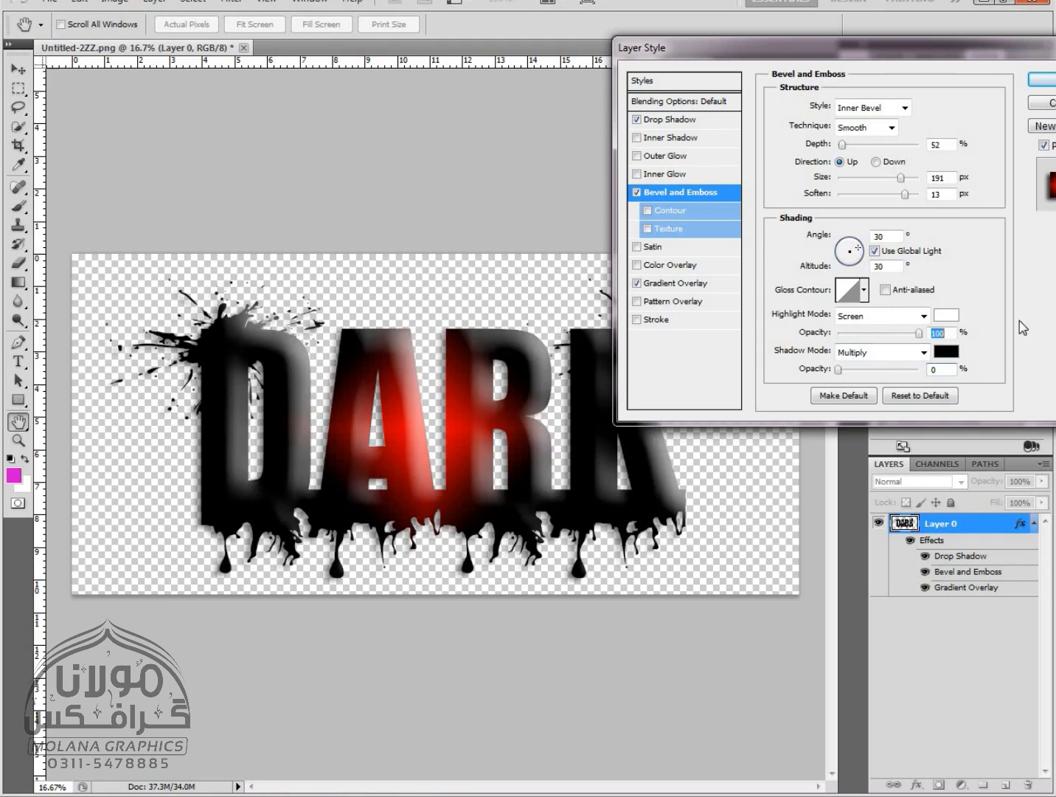
left_click_drag(913, 336, 912, 337)
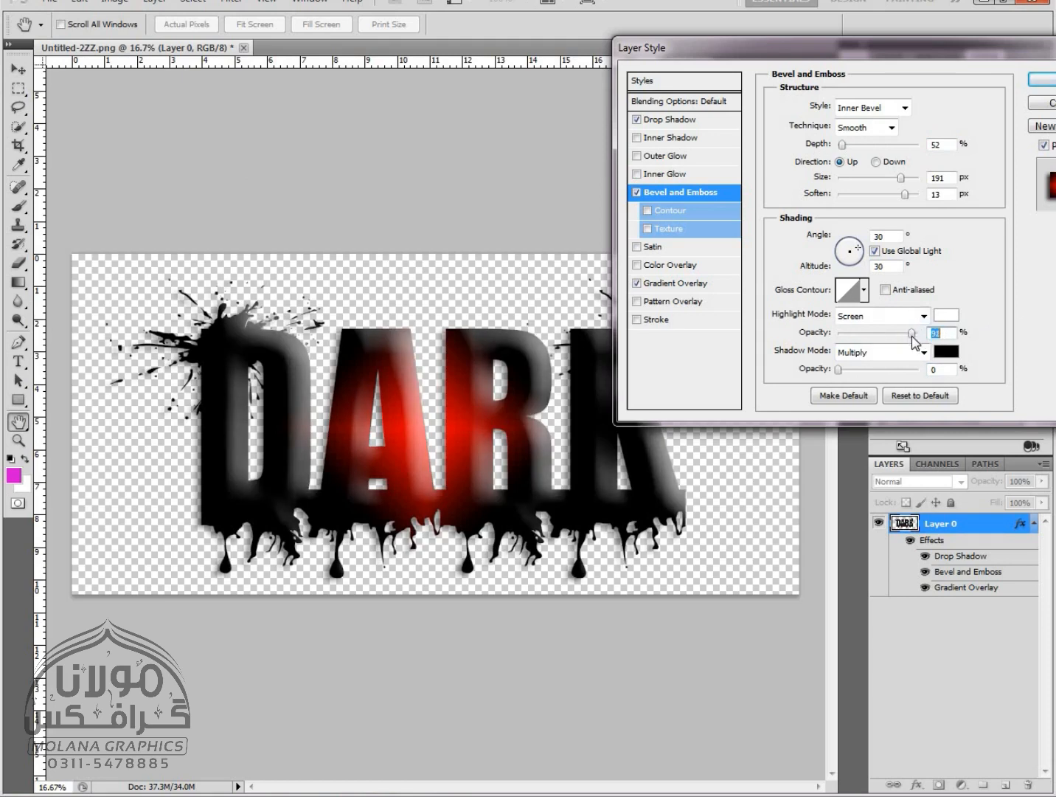
Raise the Gradient Overlay scale to about 120%, set the Drop Shadow distance and spread to 0, and apply the styles to the DARK layer.
left_click(666, 286)
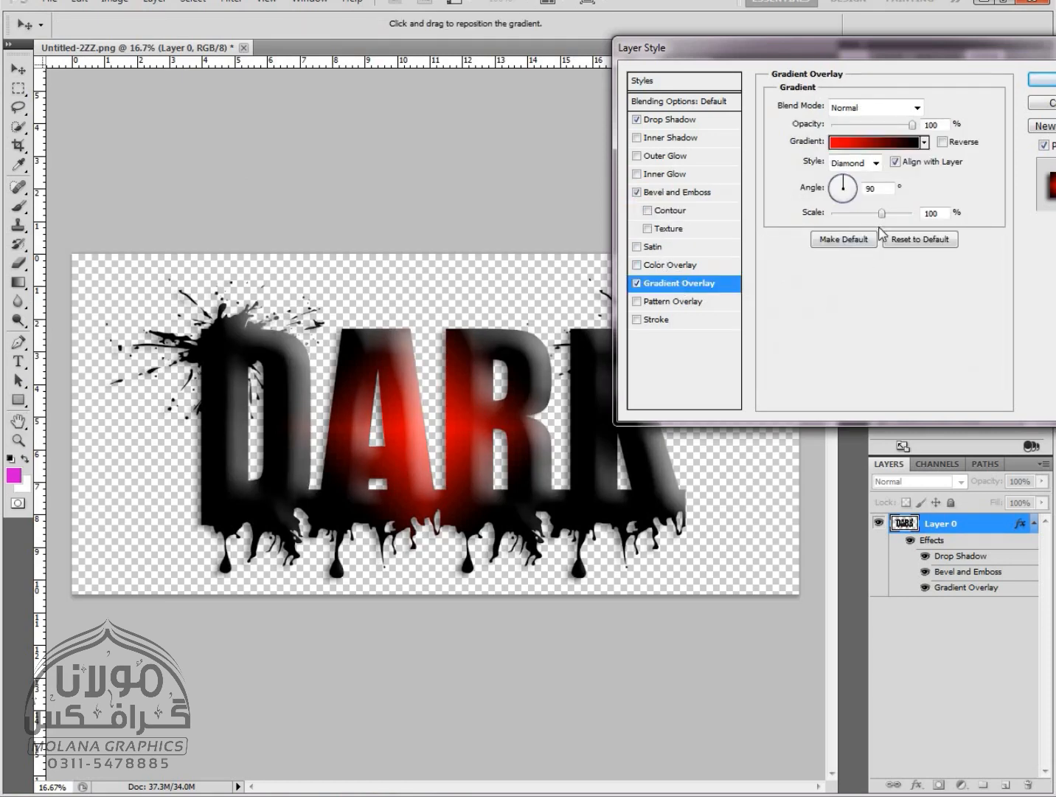
mouse_move(903, 216)
left_mouse_down()
mouse_move(931, 218)
mouse_move(861, 218)
mouse_move(893, 224)
left_mouse_up()
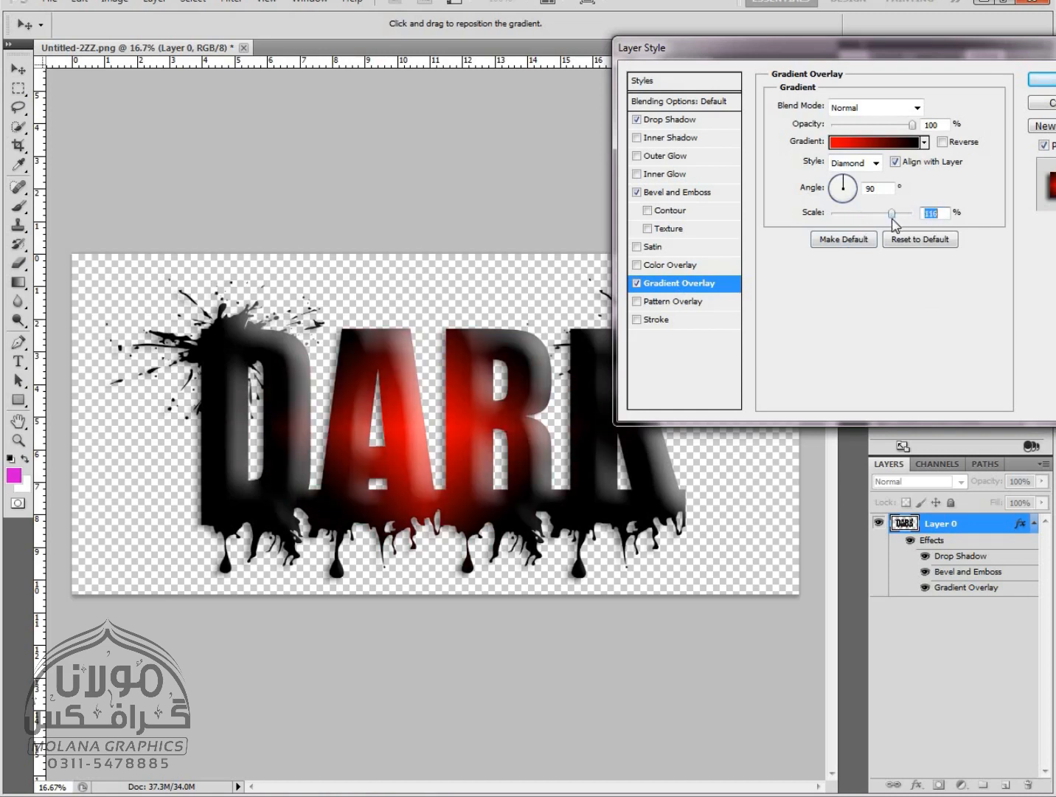
left_click(675, 121)
left_click_drag(869, 176, 816, 201)
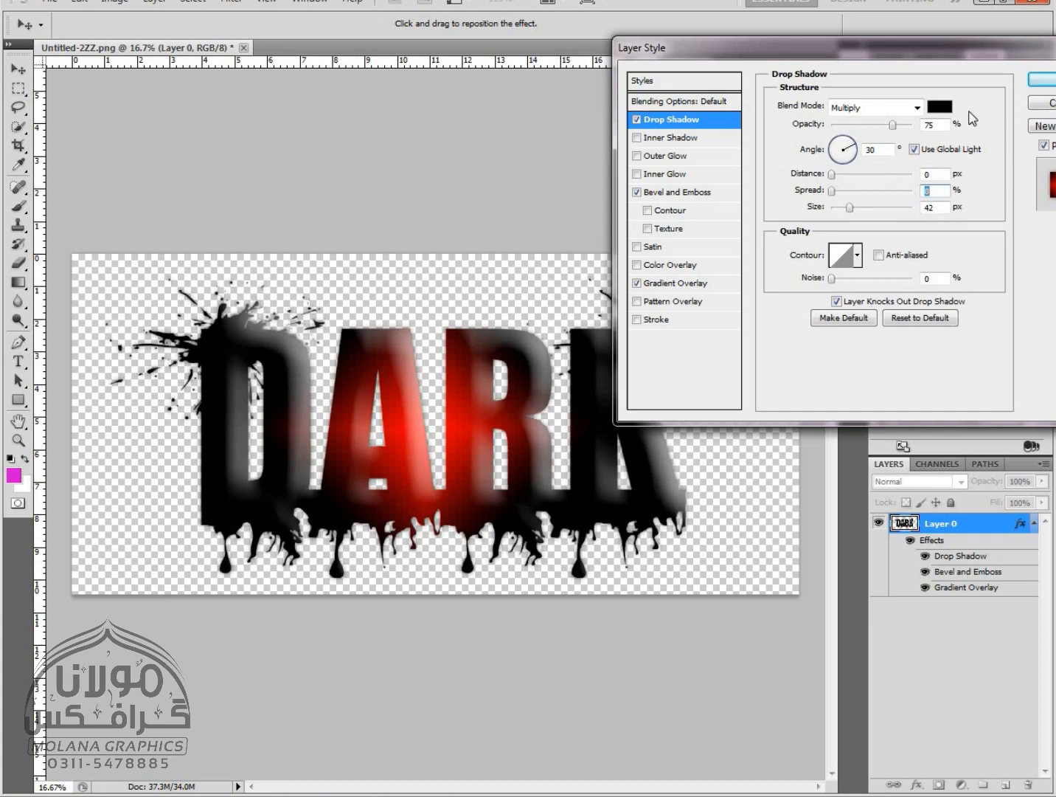
left_click(1052, 85)
left_click(601, 199)
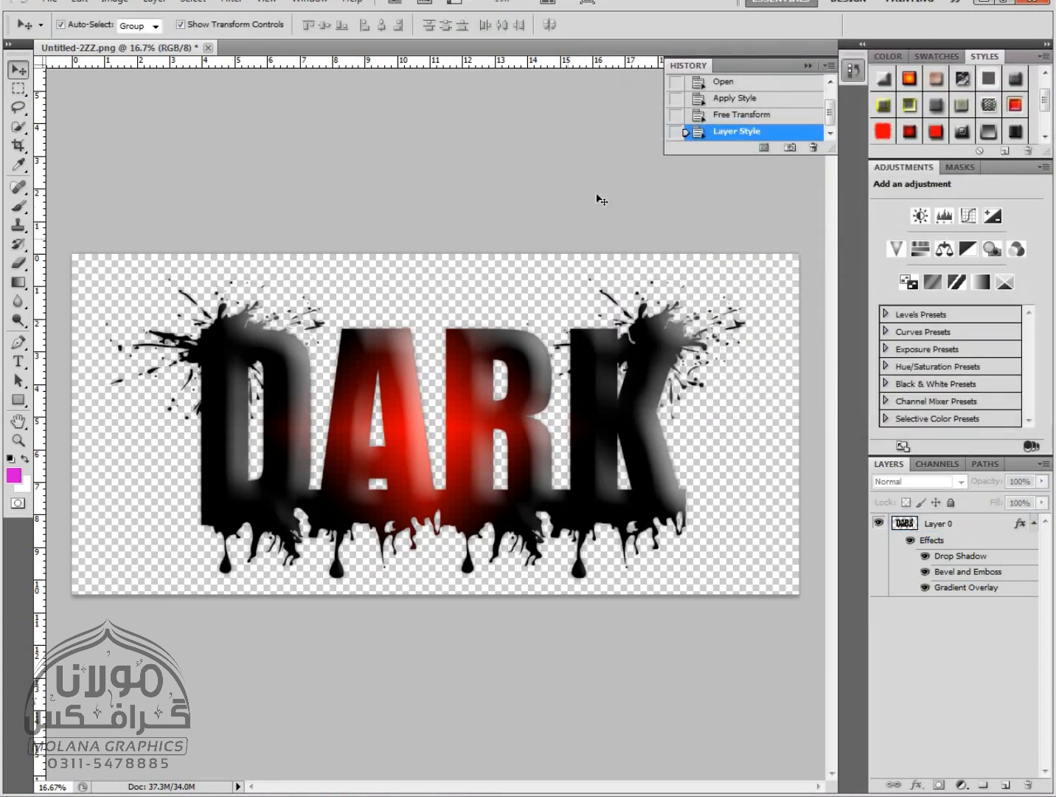
left_click(476, 441)
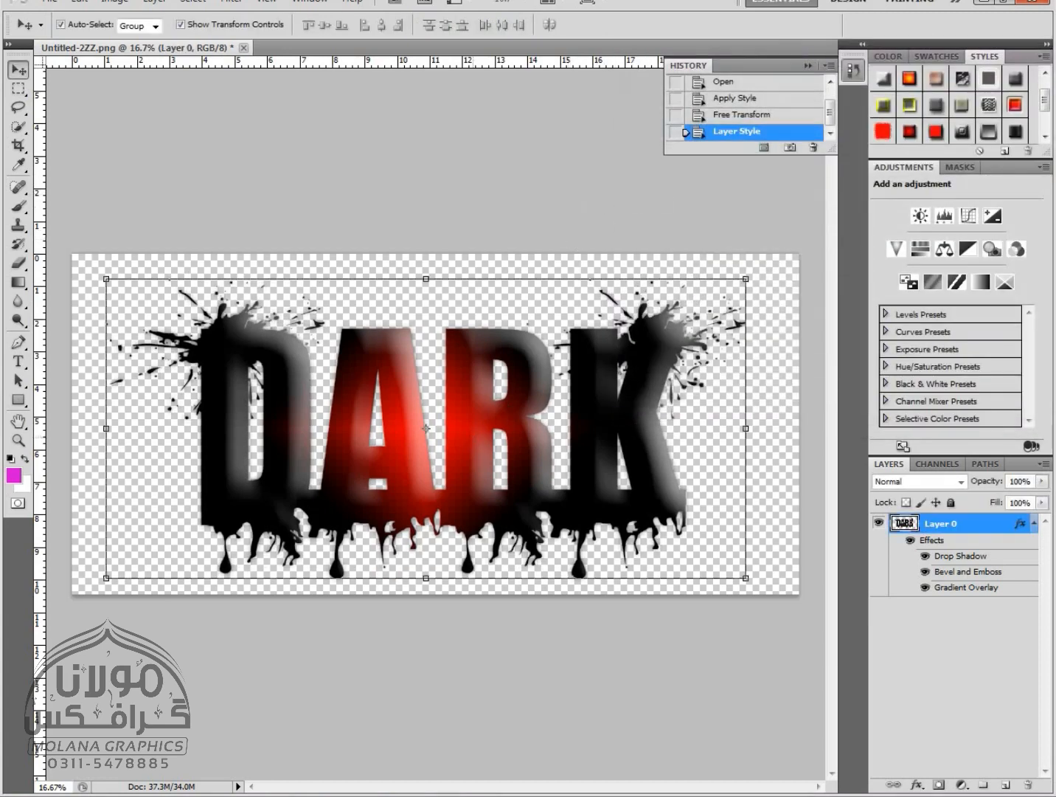
Save the styled artwork to the Desktop in PNG format, replacing the existing Untitled-2ZZ.png.
left_click(45, 9)
left_click(134, 264)
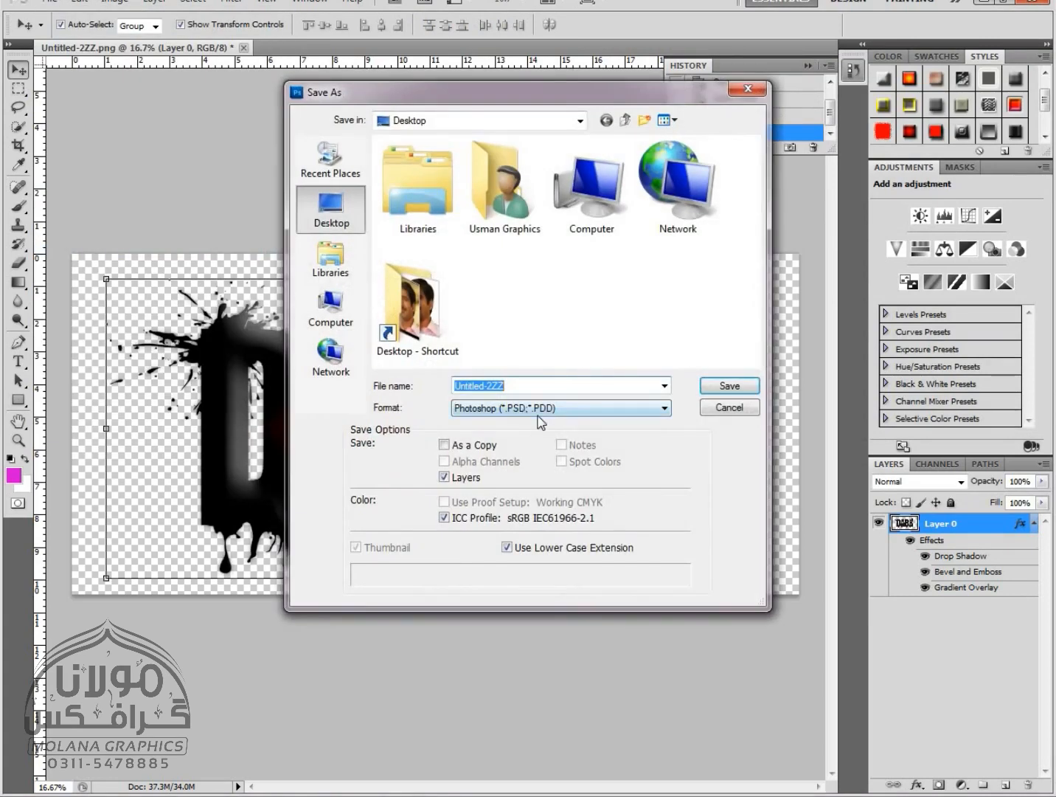
left_click(541, 407)
left_click(542, 568)
left_click(730, 386)
left_click(464, 298)
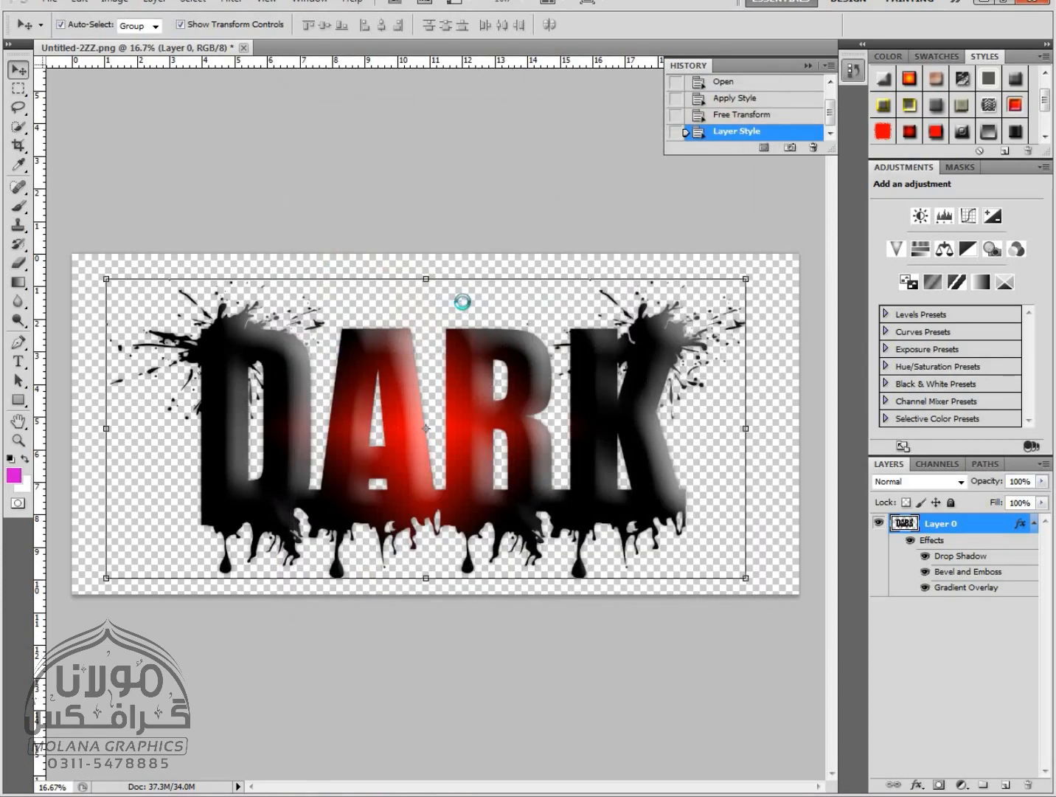
left_click(590, 260)
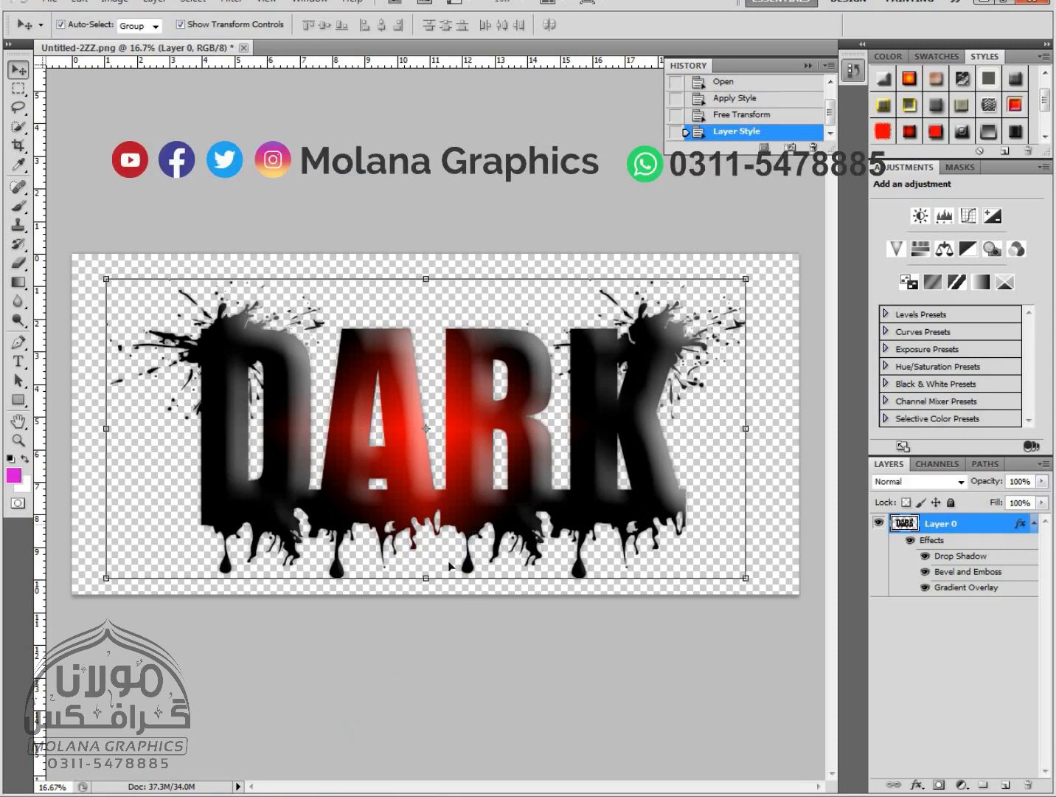
Place Untitled-2ZZ.png from the Desktop folder into the CorelDRAW document Untitled-2, below the black DARK artwork.
key("super")
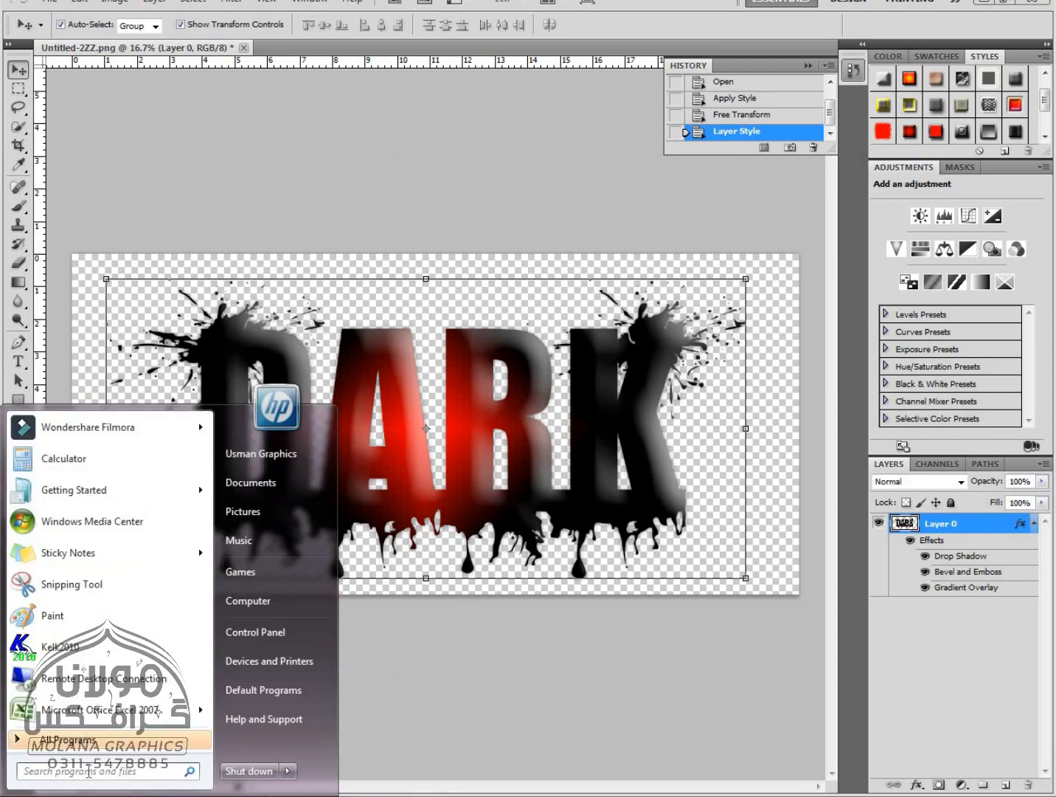
key("super")
left_click(164, 721)
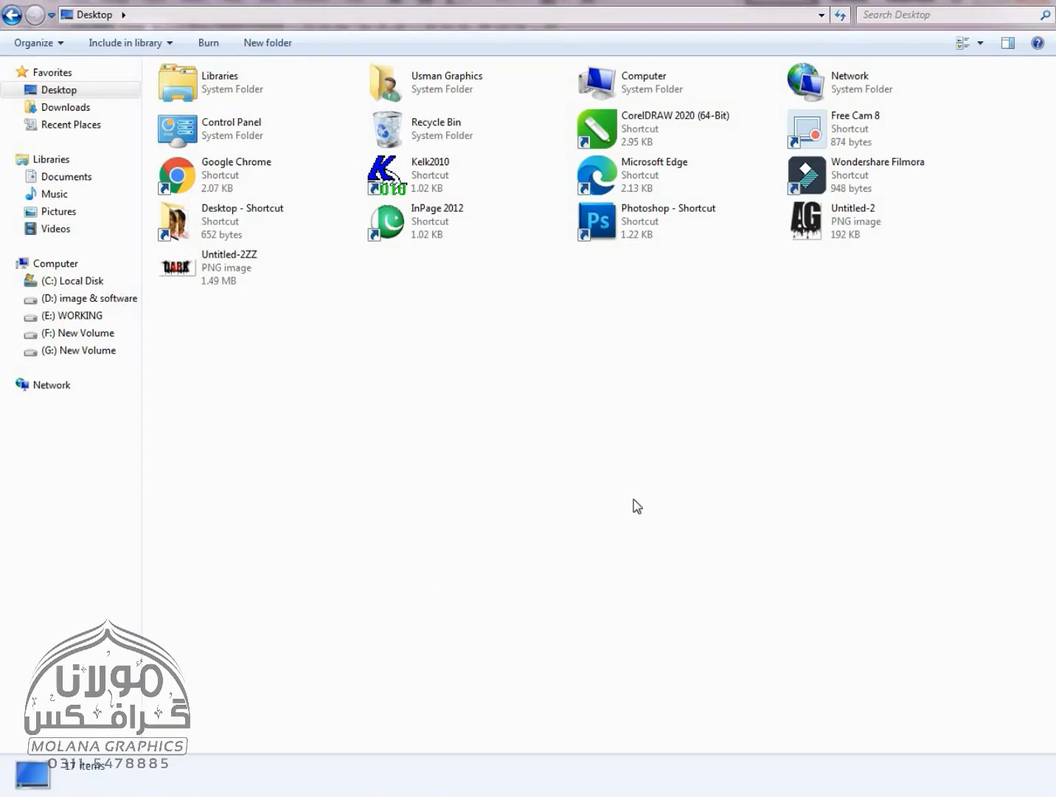
left_click_drag(279, 279, 448, 621)
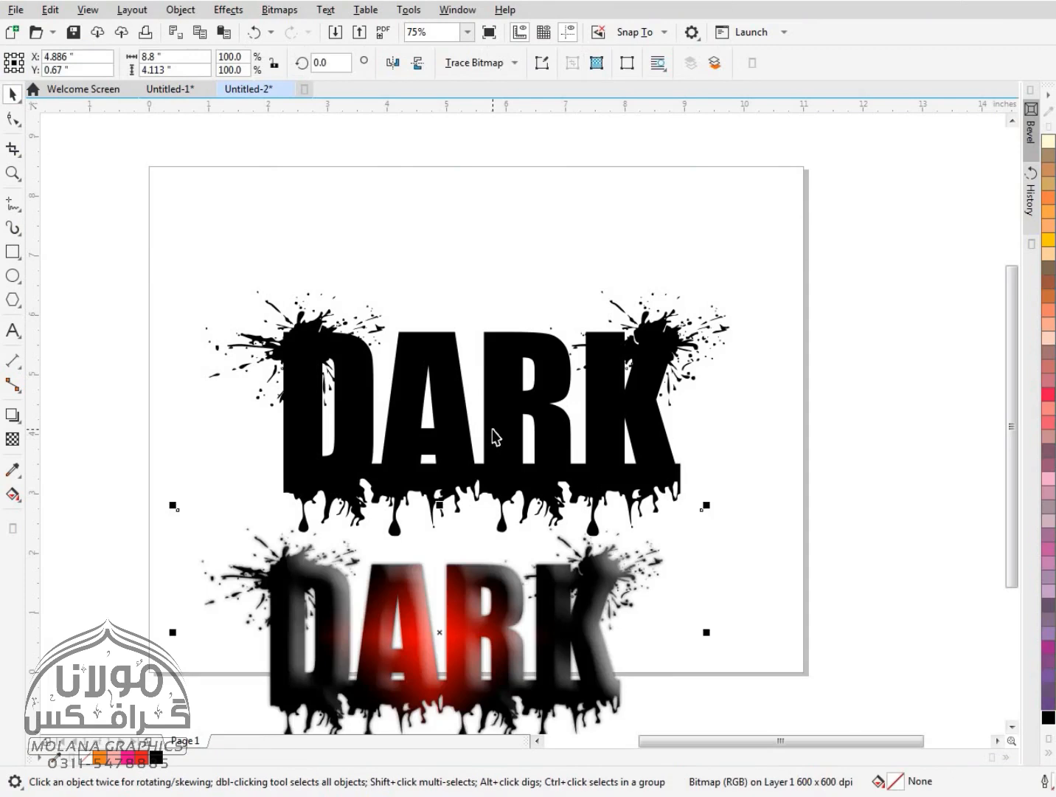
scroll(492, 434, "down", 2)
scroll(482, 545, "up", 2)
scroll(509, 596, "up", 2)
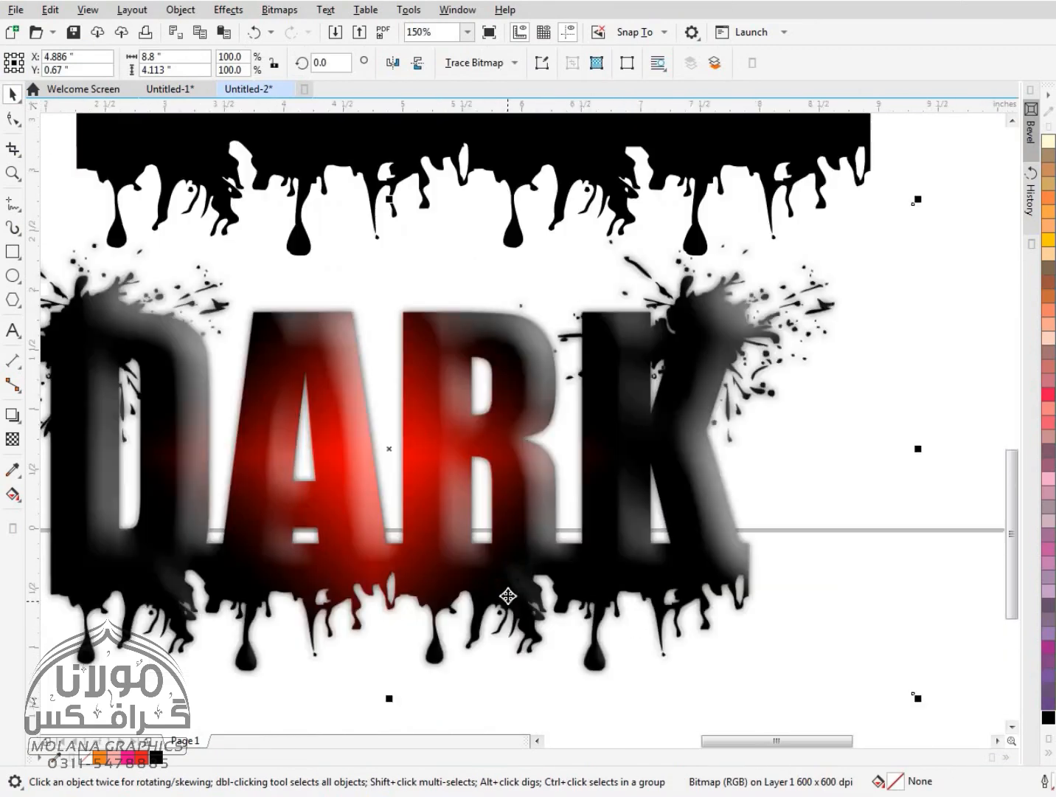
scroll(514, 500, "down", 4)
scroll(489, 498, "up", 2)
Enlarge the imported DARK bitmap to 122.9%, inspect its edges up close, and delete it.
left_click_drag(759, 611, 813, 642)
left_click_drag(579, 557, 598, 573)
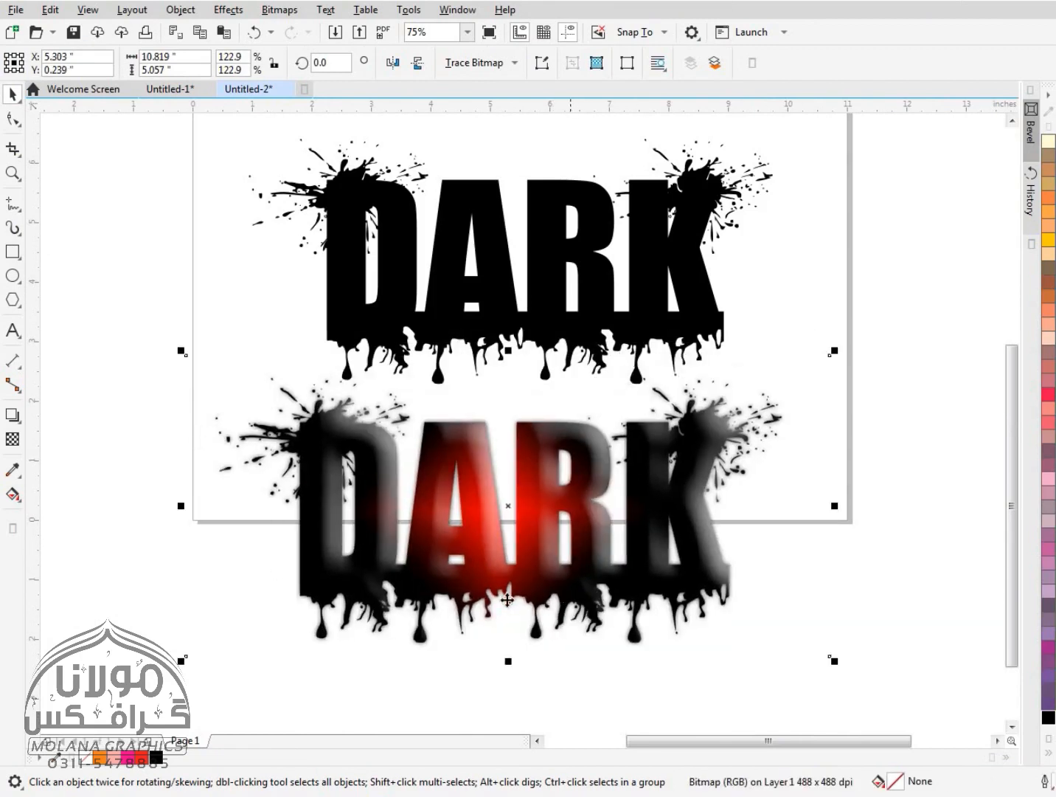
scroll(495, 590, "up", 4)
scroll(496, 498, "down", 4)
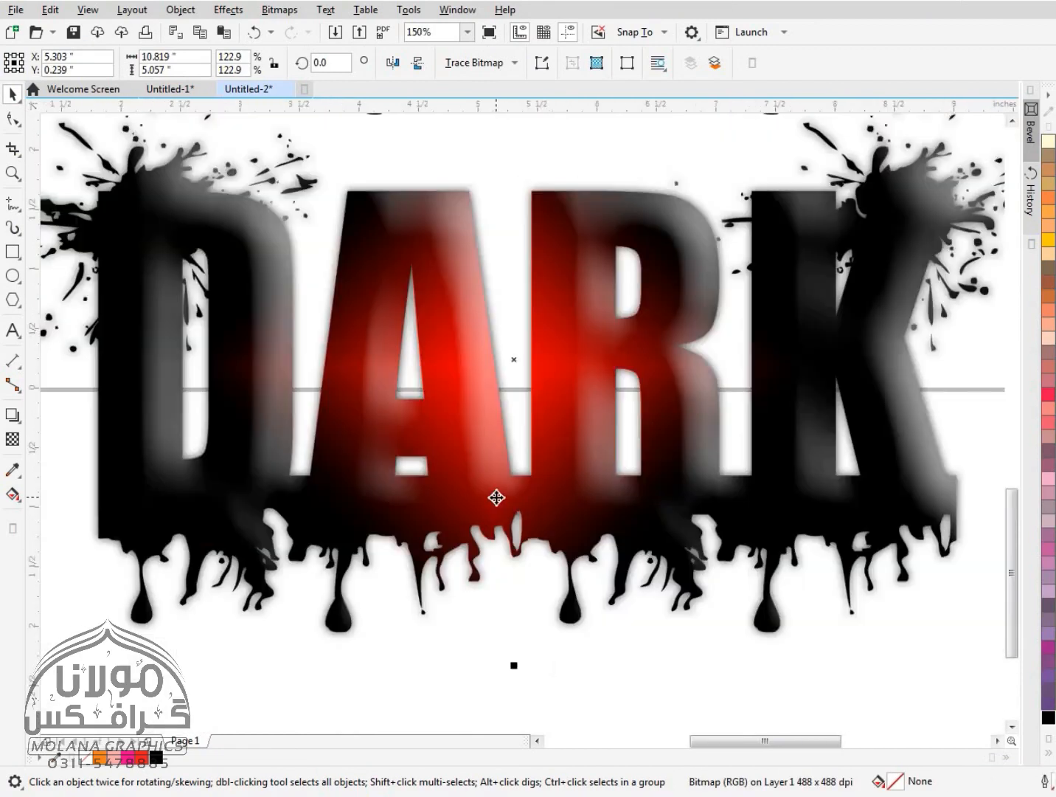
key("Delete")
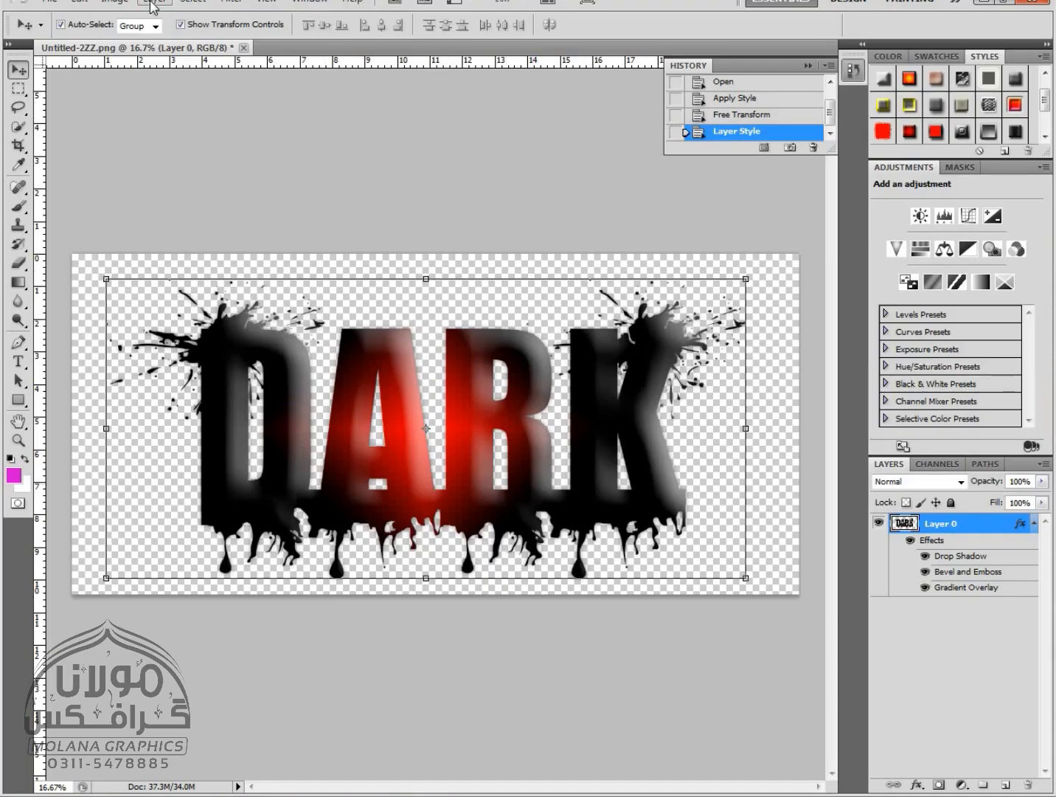
Switch back to Photoshop and set the DARK layer's Drop Shadow size to 0 px.
left_click(151, 6)
mouse_move(169, 87)
left_click(391, 108)
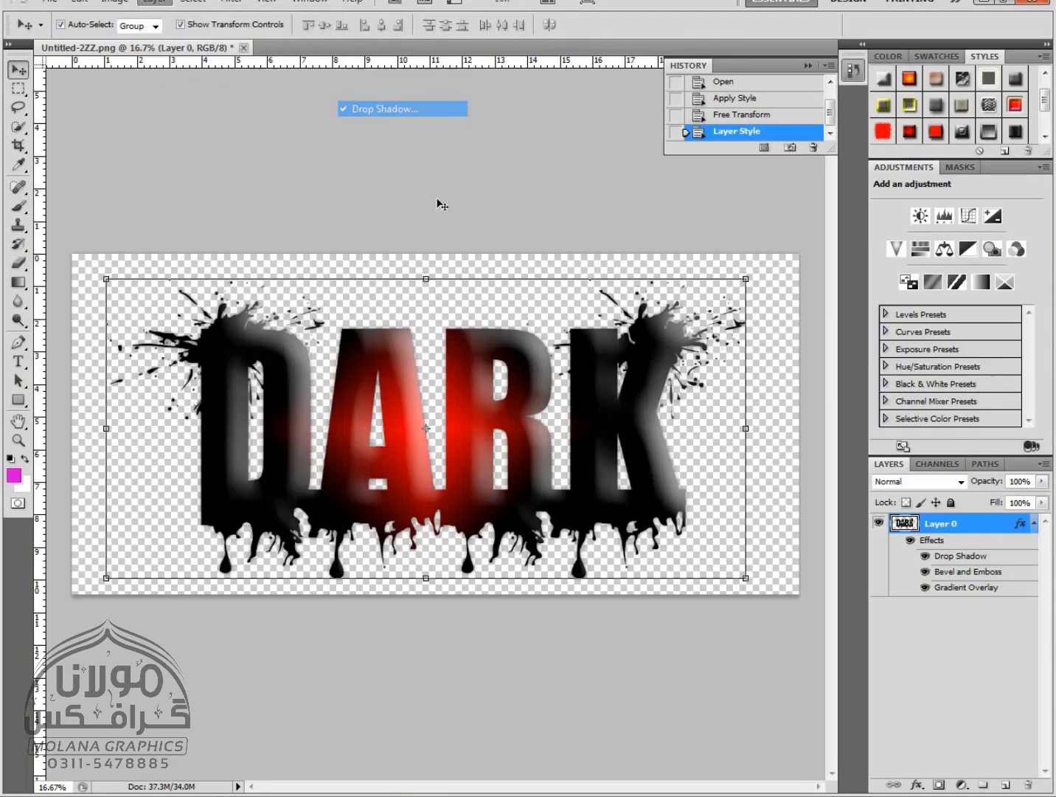
left_click(833, 173)
left_click_drag(849, 209, 787, 212)
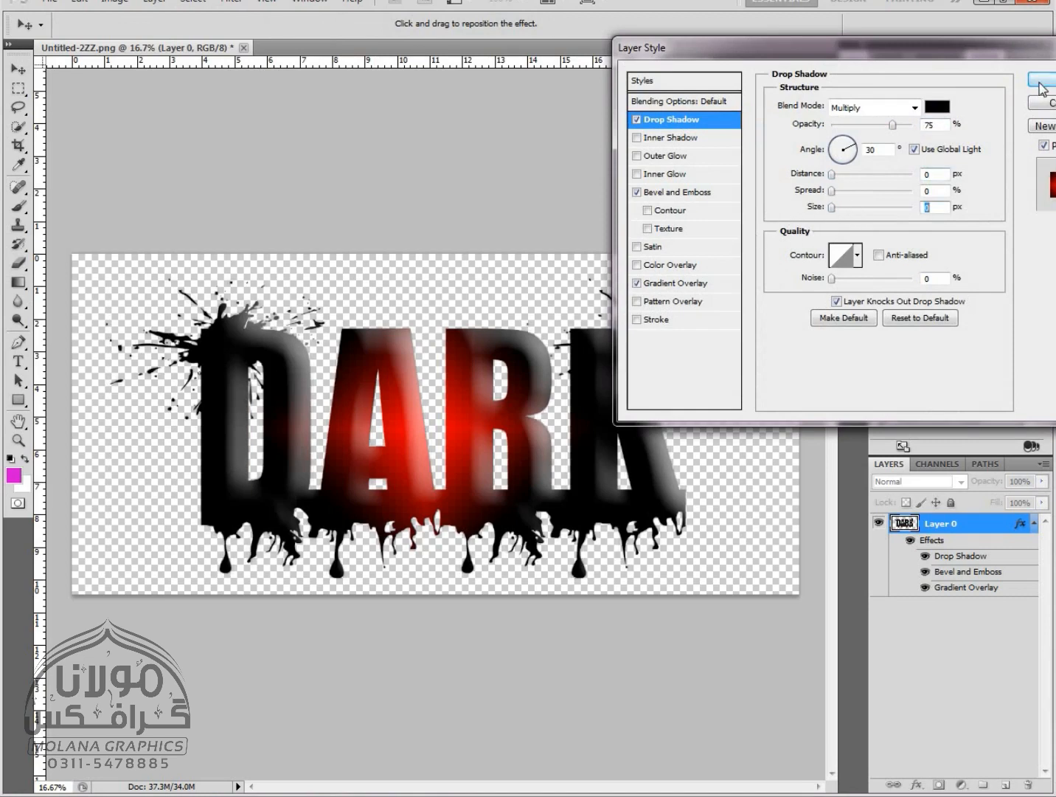
left_click(1041, 85)
Save the artwork without the shadow glow as a PNG on the Desktop, overwriting Untitled-2ZZ.png.
left_click(54, 3)
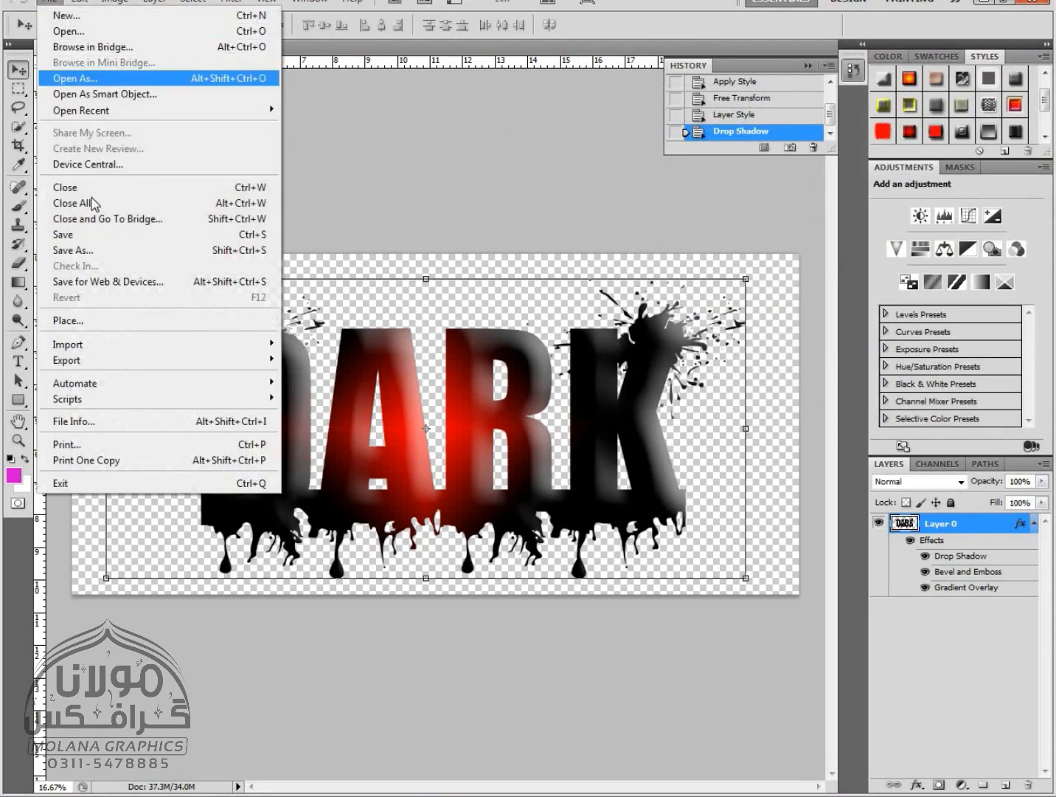
left_click(70, 246)
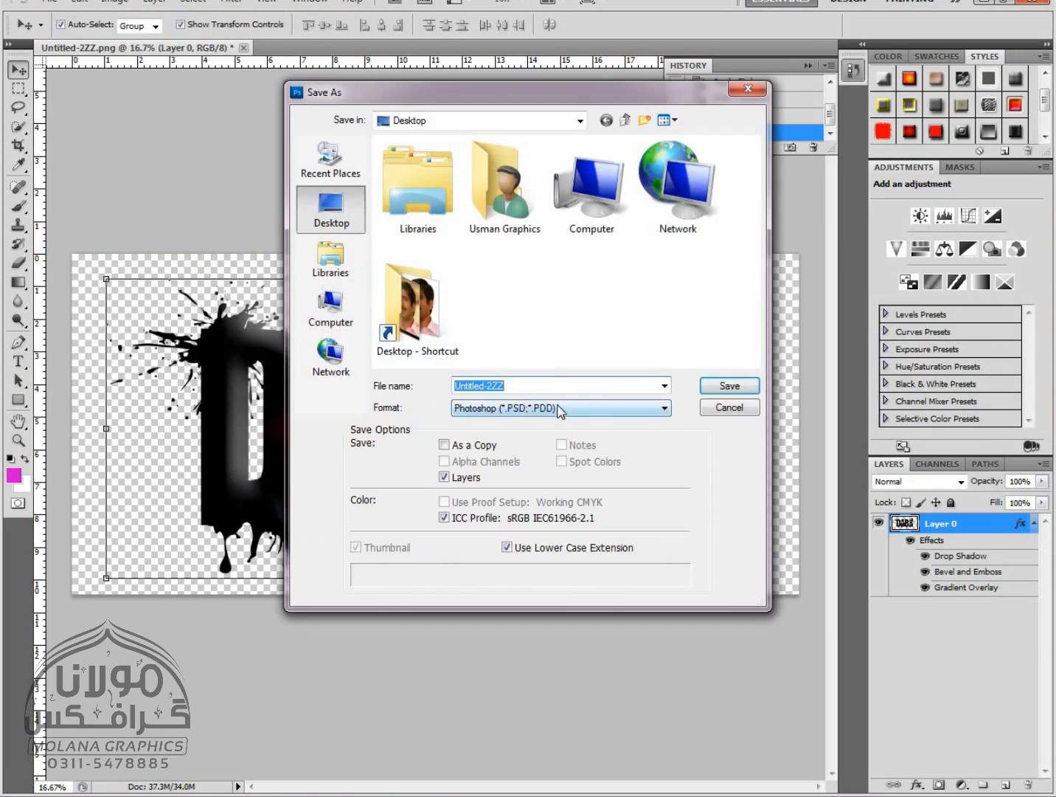
left_click(559, 408)
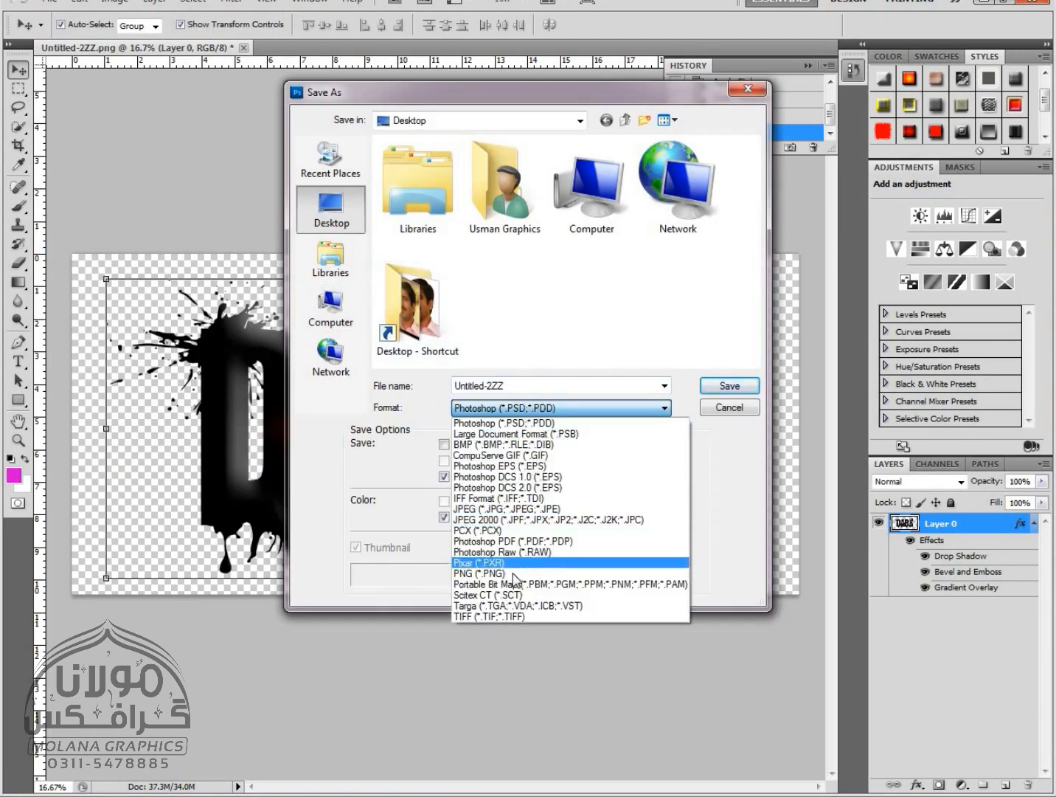
left_click(520, 573)
left_click(545, 411)
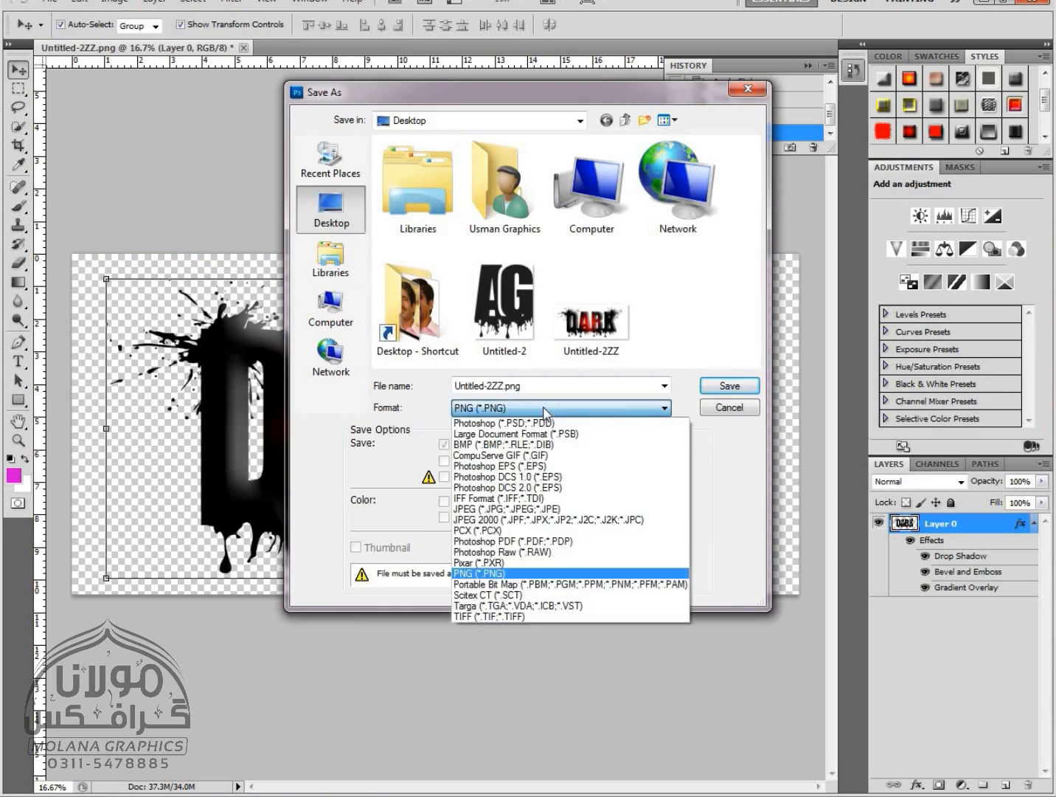
left_click(729, 387)
left_click(737, 385)
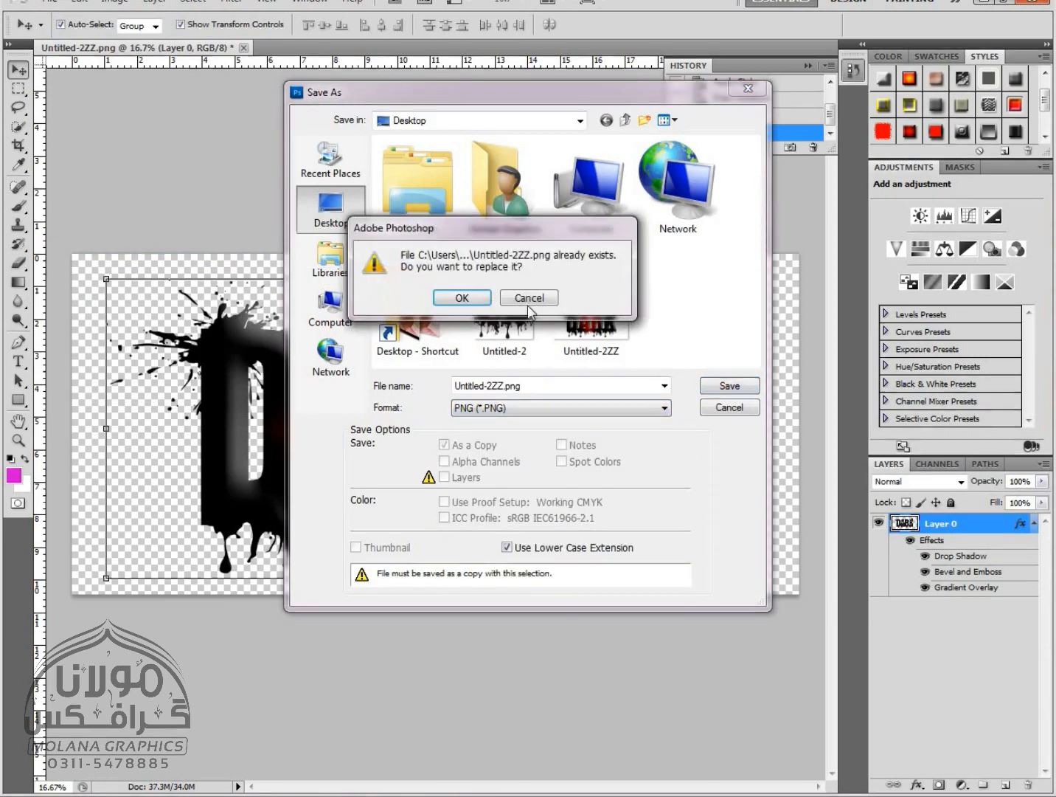
left_click(478, 298)
left_click(569, 263)
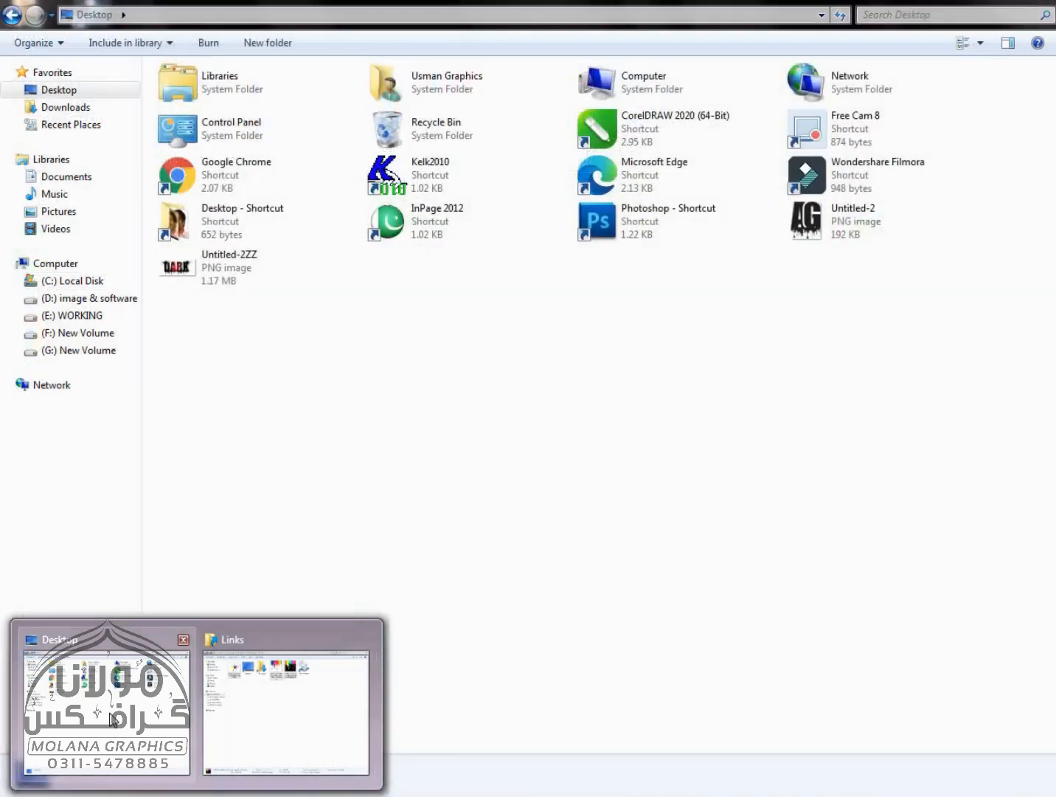
Place the re-saved Untitled-2ZZ.png from the Desktop folder into the CorelDRAW document, enlarge it to 180.3%, and inspect its edges.
left_click(112, 719)
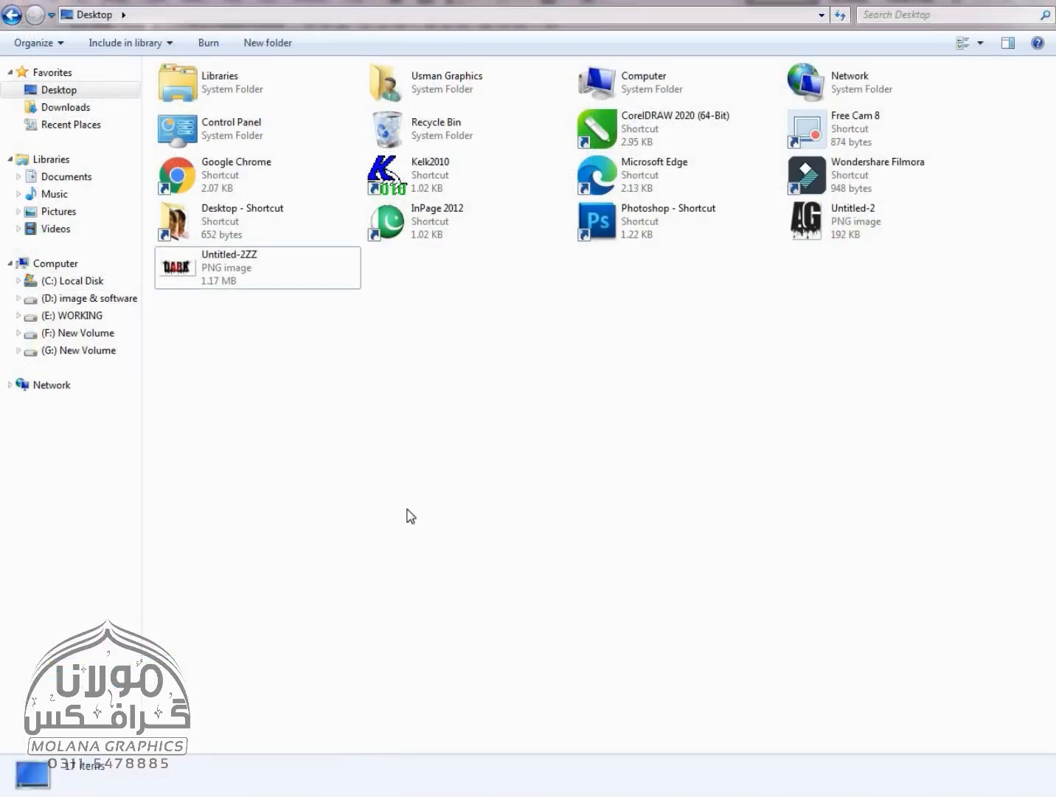
left_click_drag(199, 271, 387, 554)
scroll(463, 502, "down", 2)
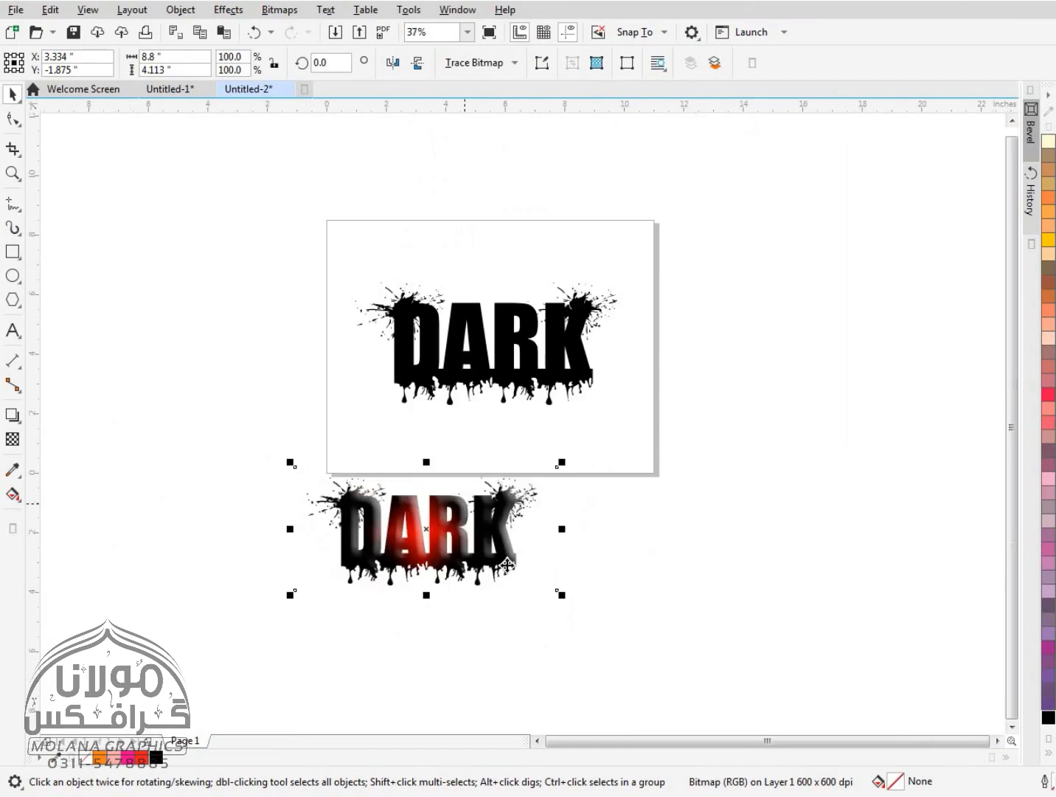
left_click_drag(565, 596, 667, 636)
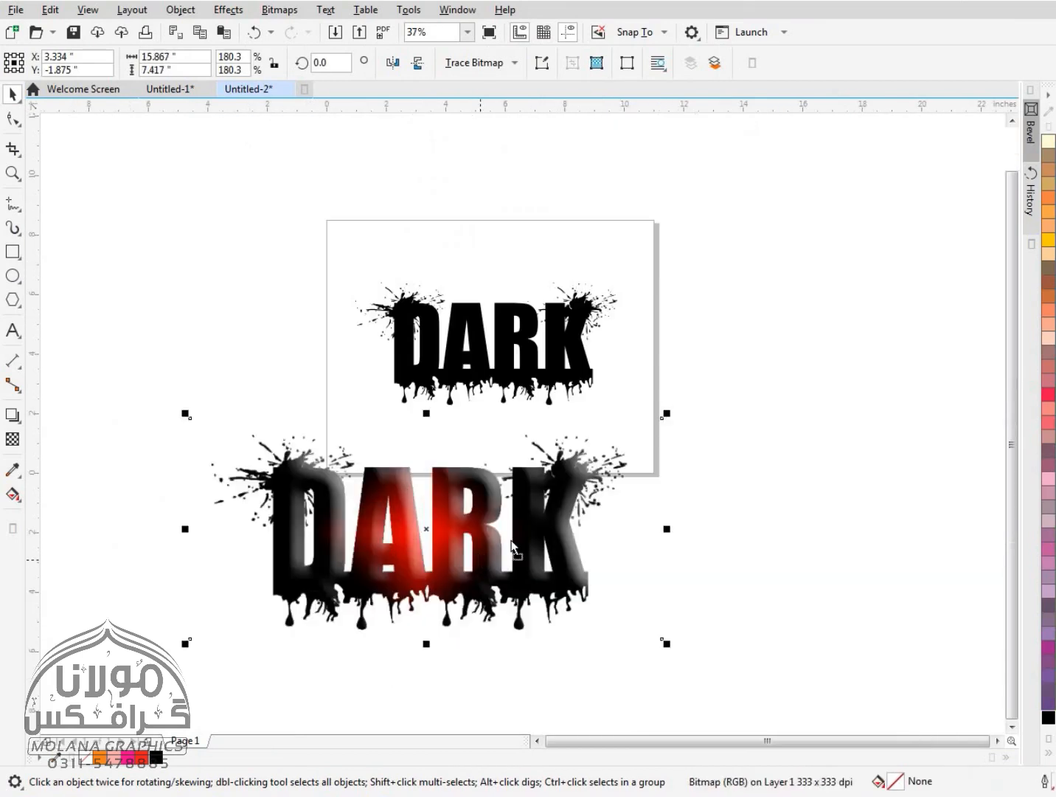
left_click_drag(405, 549, 443, 522)
scroll(442, 523, "up", 5)
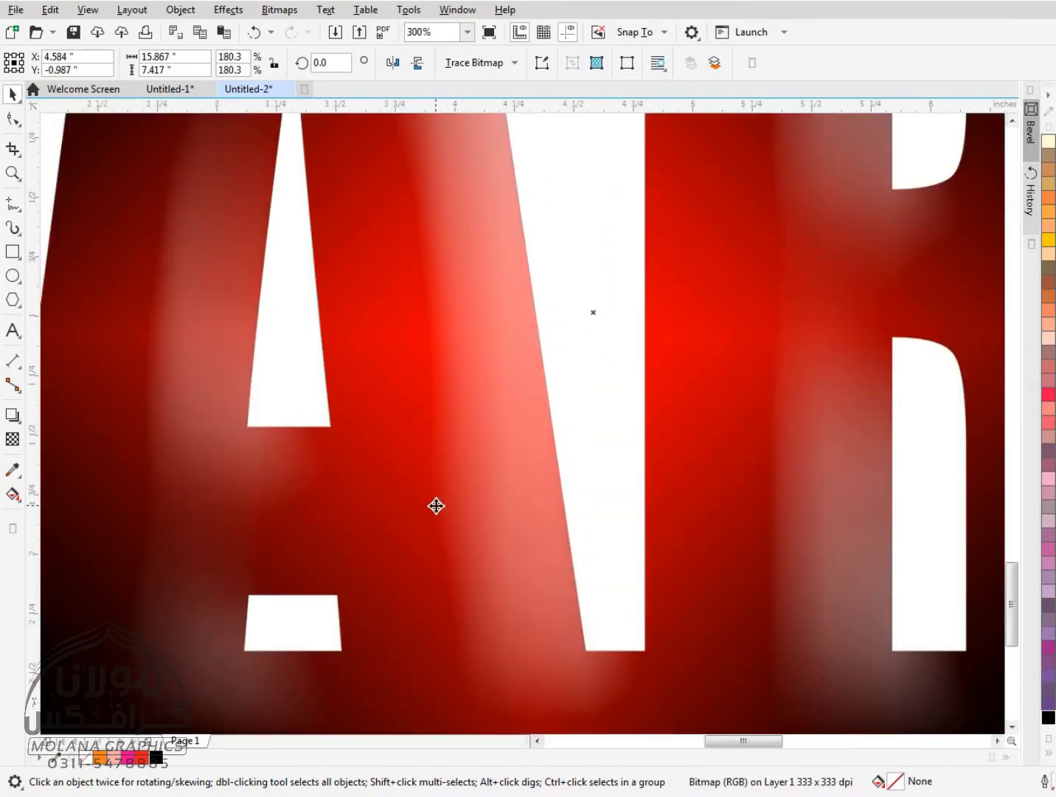
scroll(436, 505, "down", 5)
Move the black DARK artwork off the page to the right and centre the styled bitmap on the page at 109.2% scale.
left_click_drag(526, 357, 691, 410)
left_click(603, 520)
left_click_drag(508, 510, 514, 334)
scroll(509, 335, "up", 1)
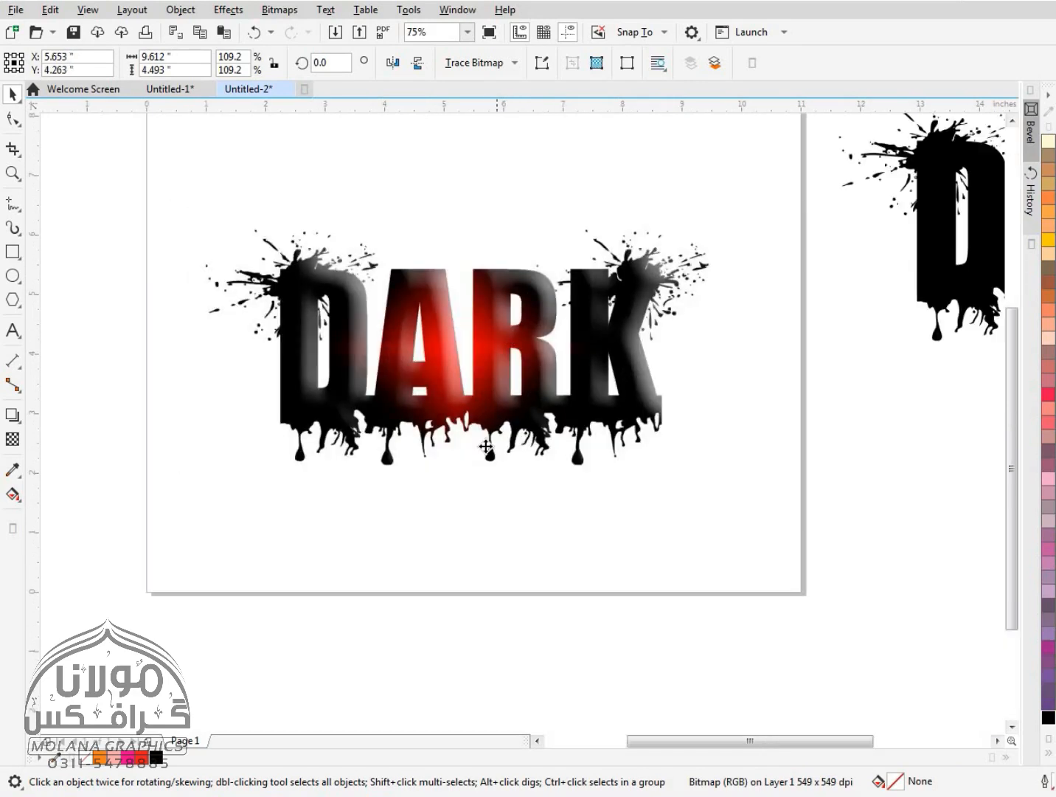
scroll(480, 420, "down", 1)
scroll(499, 422, "up", 1)
left_click_drag(500, 422, 500, 413)
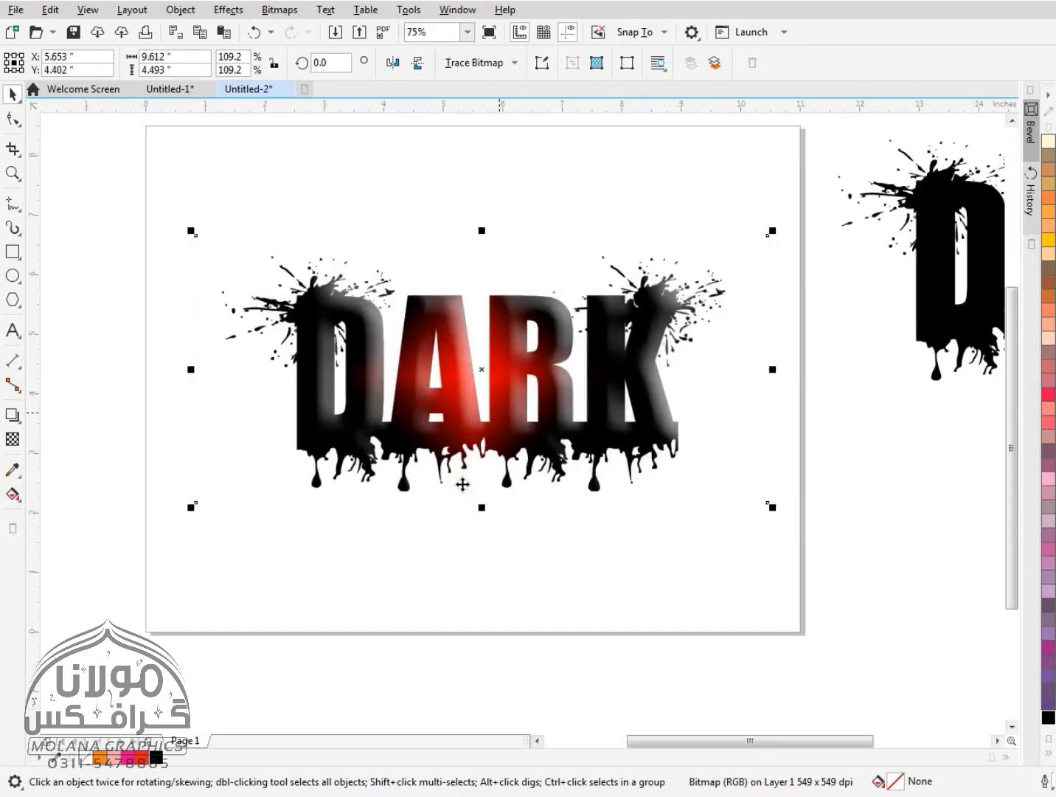
Draw a rectangle about 10.2 by 6.6 inches around the styled DARK bitmap on the page.
scroll(465, 484, "down", 1)
left_click(747, 408)
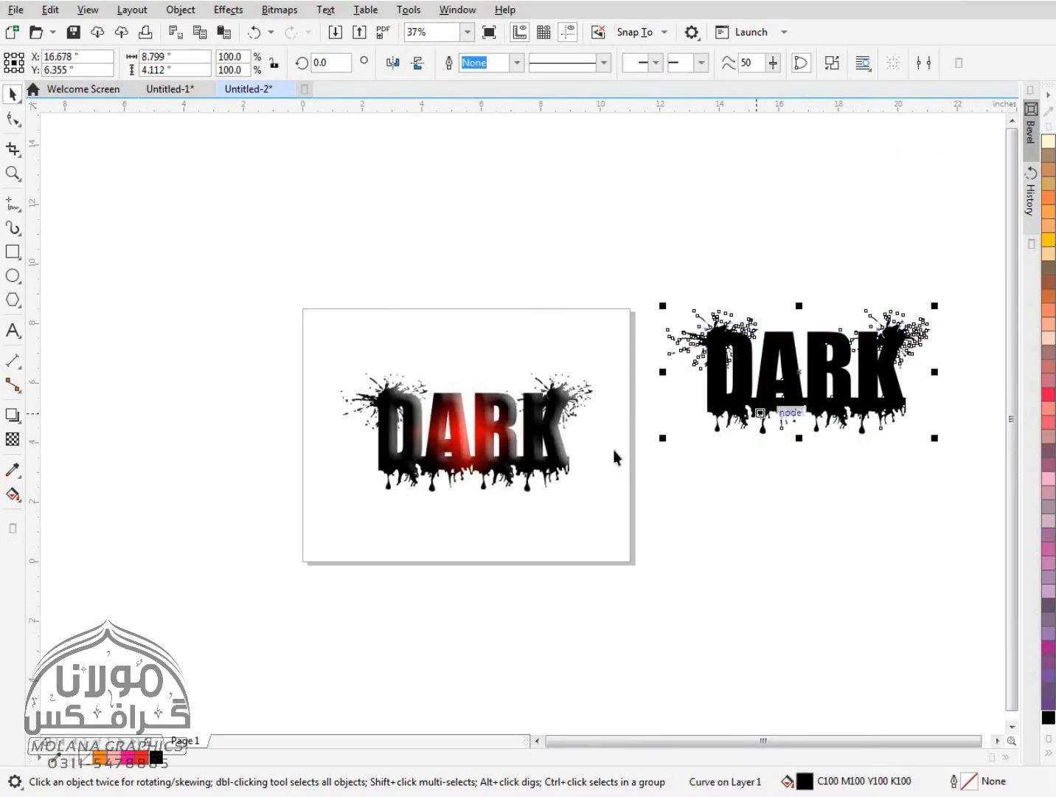
scroll(481, 454, "up", 1)
left_click(480, 455)
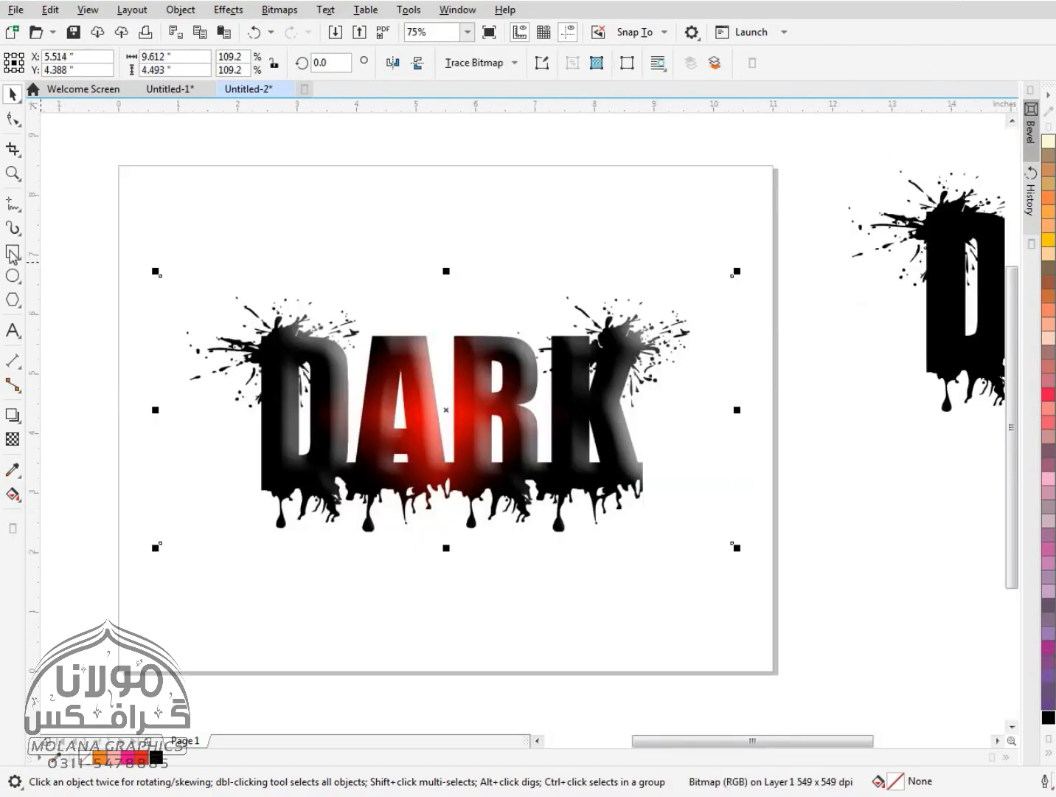
left_click(12, 253)
mouse_move(141, 214)
left_mouse_down()
mouse_move(149, 334)
mouse_move(594, 566)
mouse_move(748, 607)
left_mouse_up()
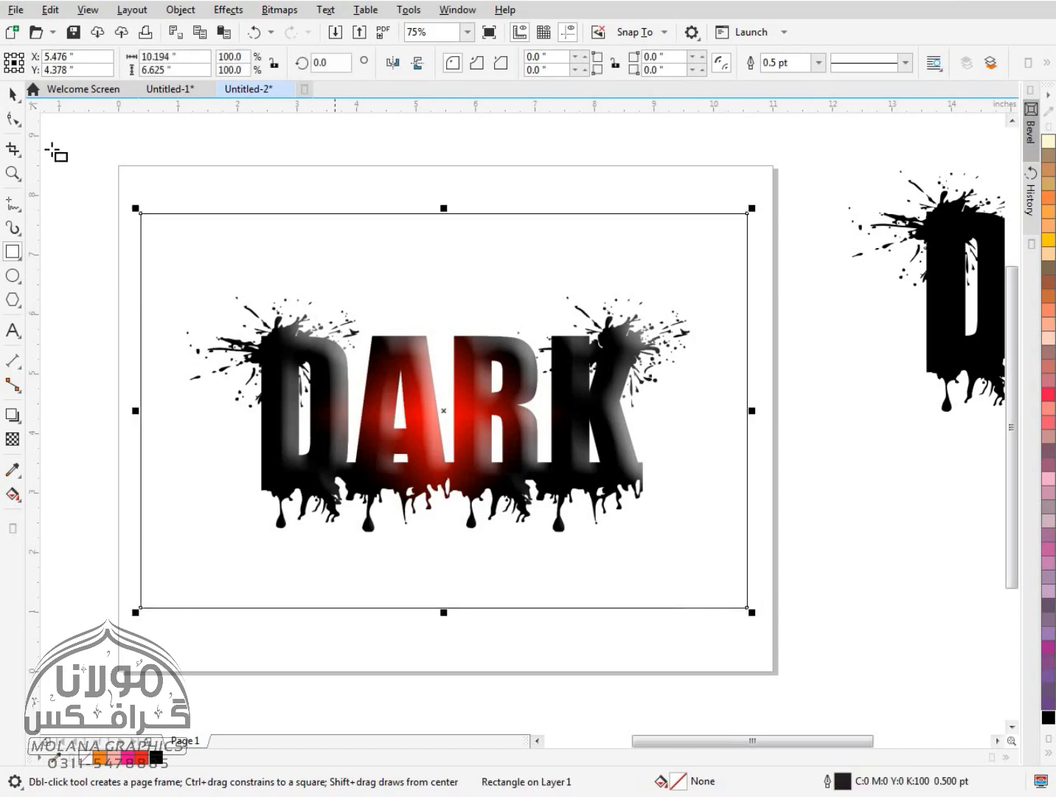
Fill the rectangle with red and send it behind the styled DARK bitmap.
left_click(13, 95)
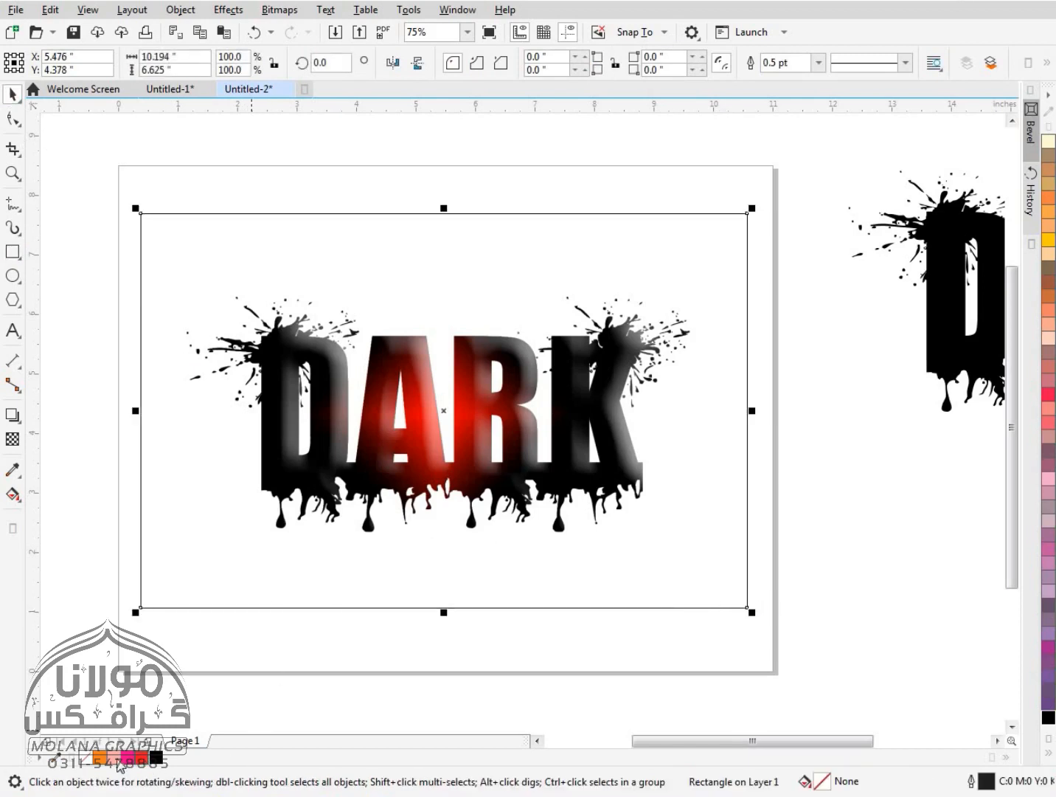
left_click(118, 758)
key("shift+Page_Down")
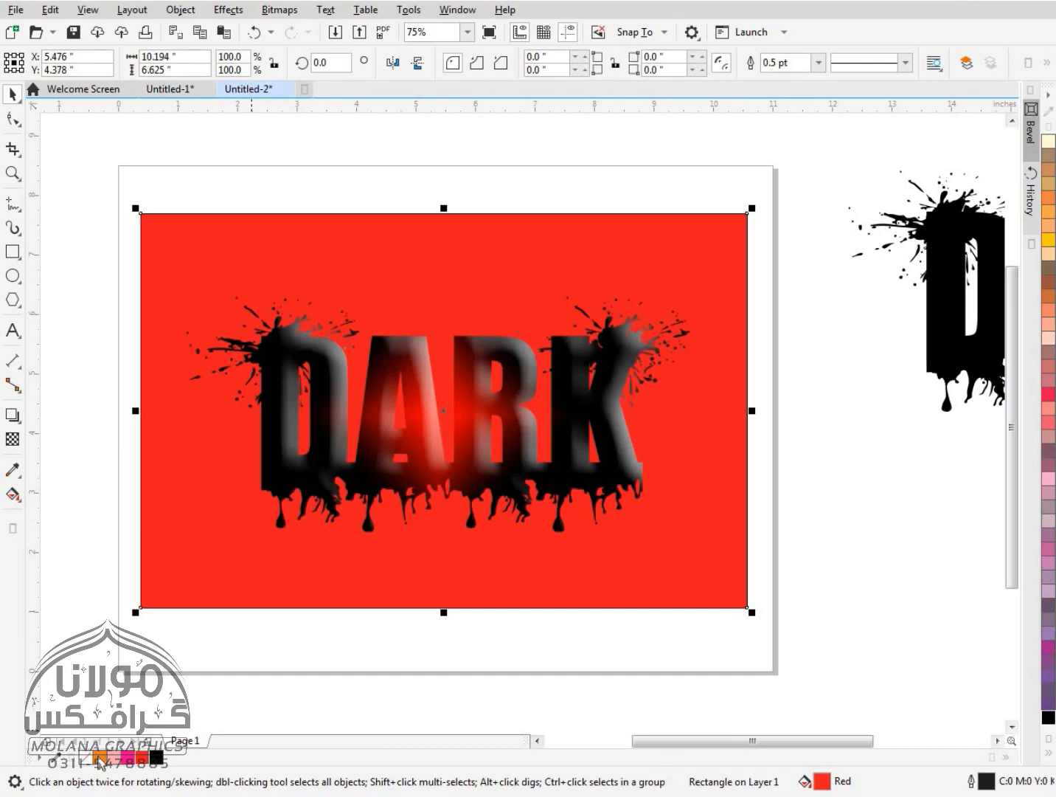
Try pink, peach, orange and brown fills on the background rectangle, ending with the yellow C0 M20 Y100 K0.
left_click(103, 758)
left_click(125, 764)
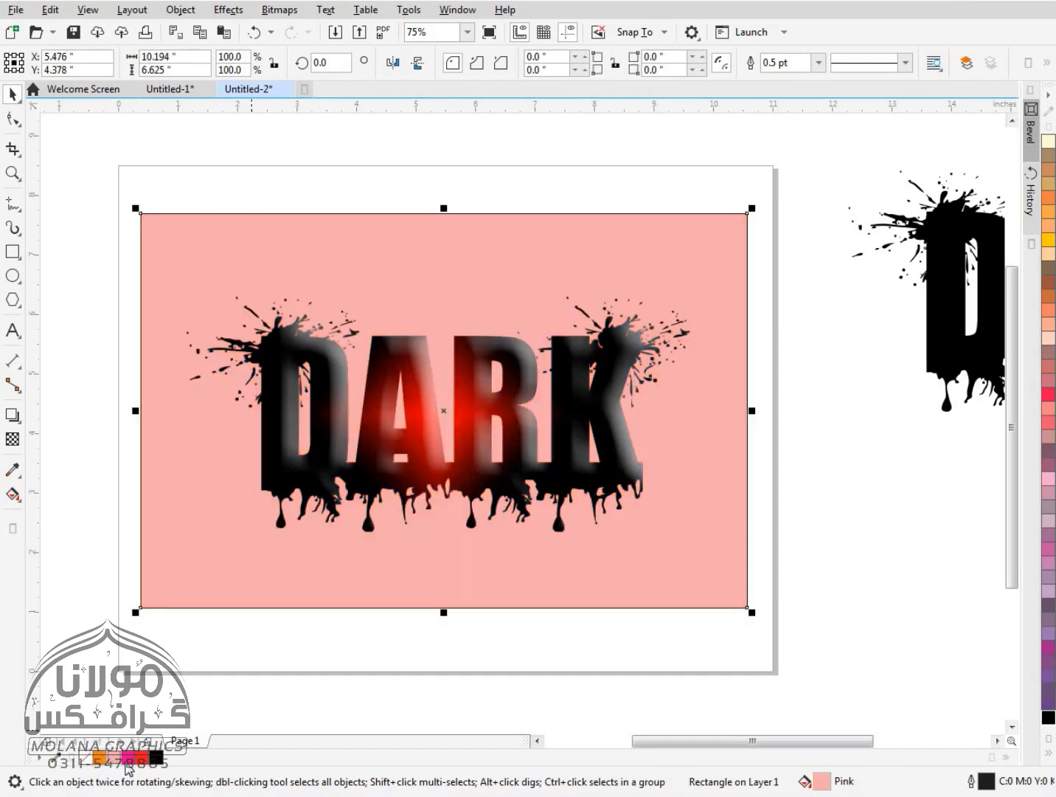
left_click(1049, 337)
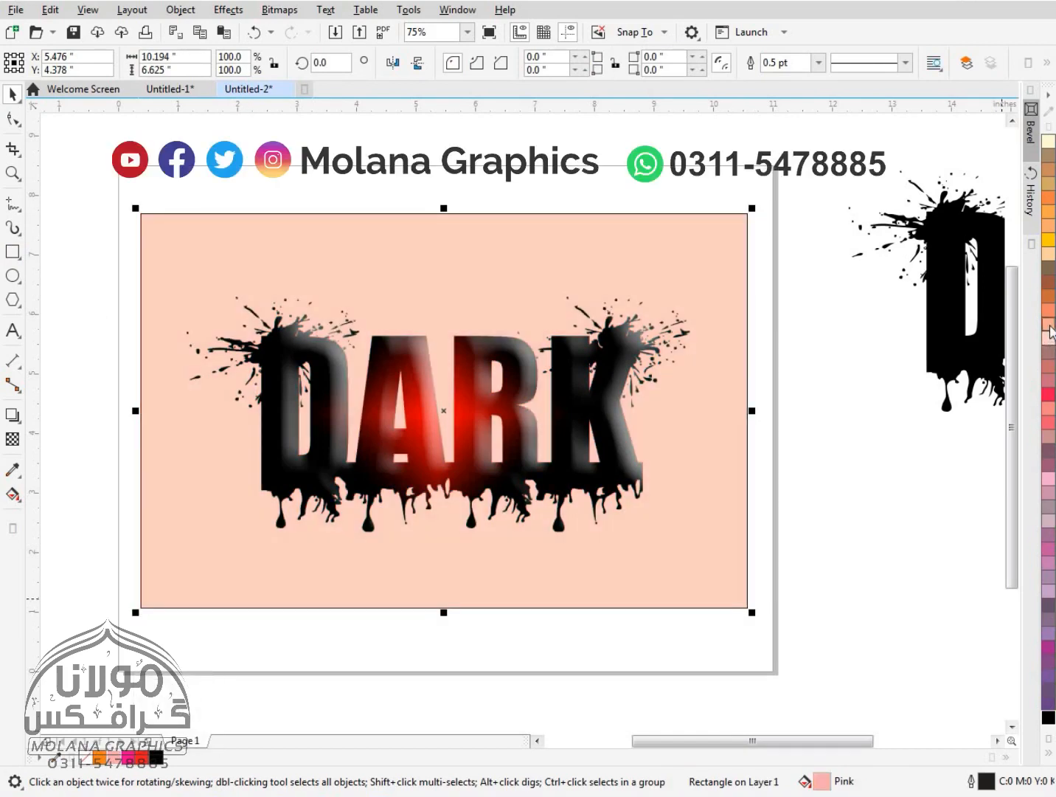
left_click(1051, 317)
left_click(1049, 296)
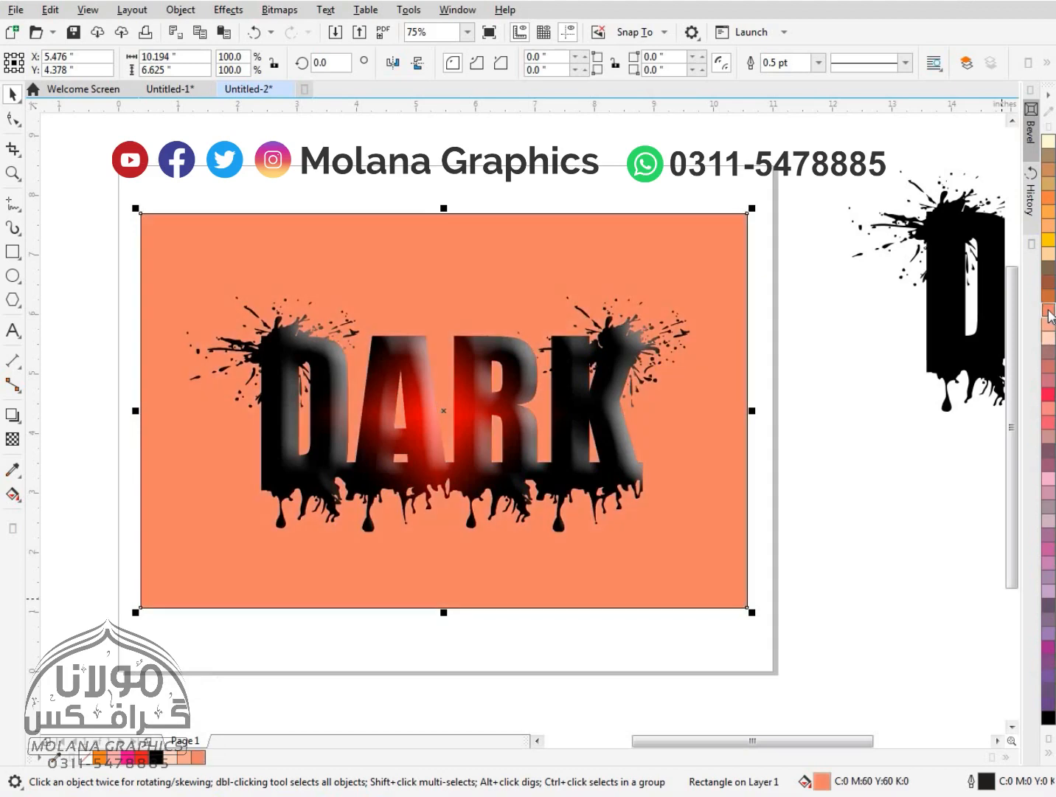
left_click(1051, 267)
left_click(1049, 240)
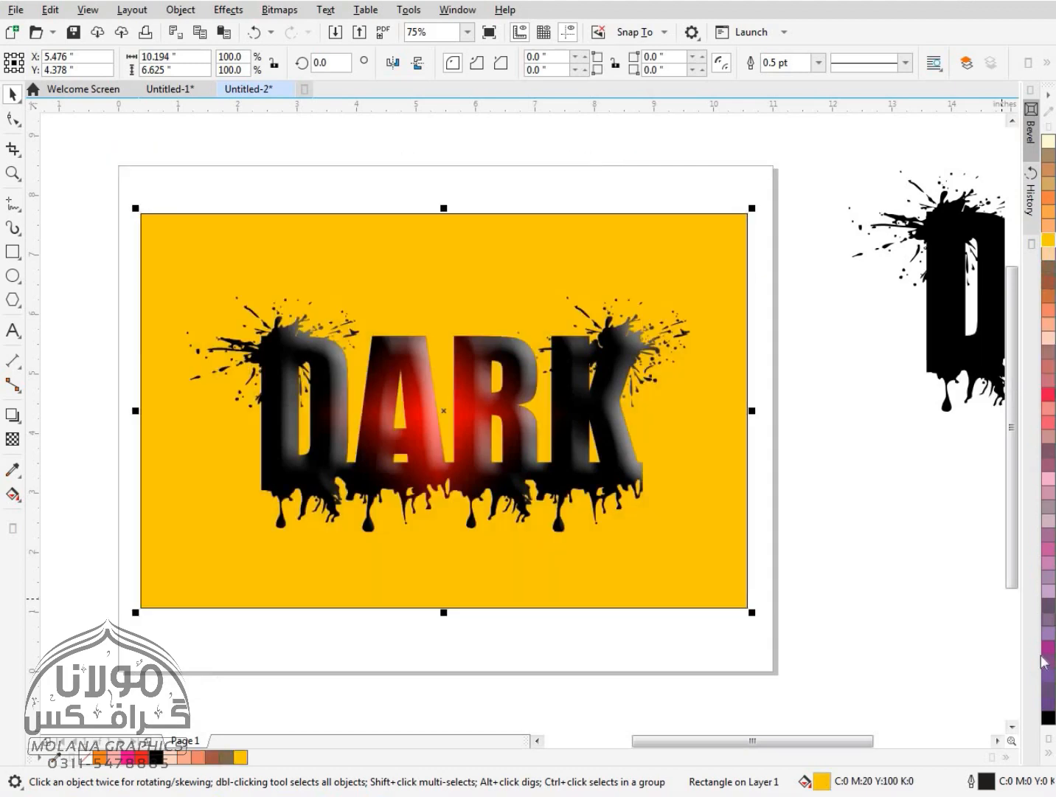
Apply an elliptical fountain fill with a white centre and yellow edge to the background rectangle.
left_click(710, 622)
left_click(679, 596)
left_click(12, 493)
left_click_drag(437, 401, 694, 565)
left_click(293, 62)
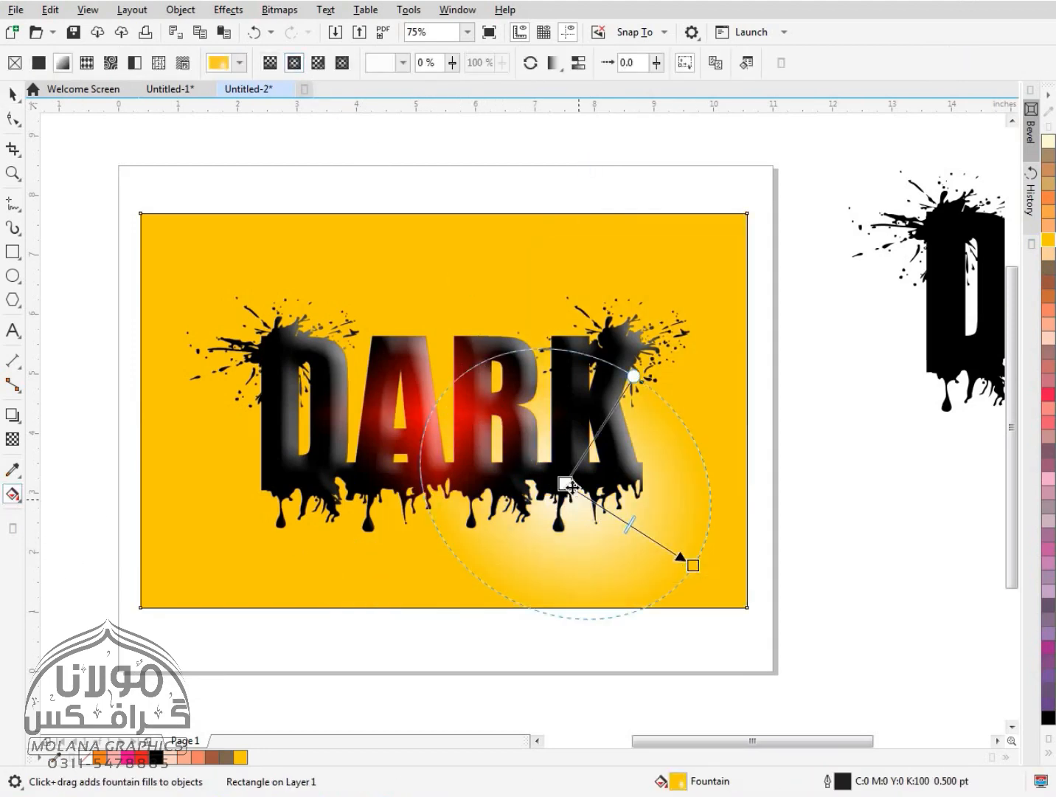
Centre the yellow fountain fill behind the DARK text and stretch it into a wide ellipse extending past the rectangle's sides.
left_click_drag(452, 424, 443, 411)
left_click_drag(698, 564, 856, 417)
scroll(572, 469, "down", 2)
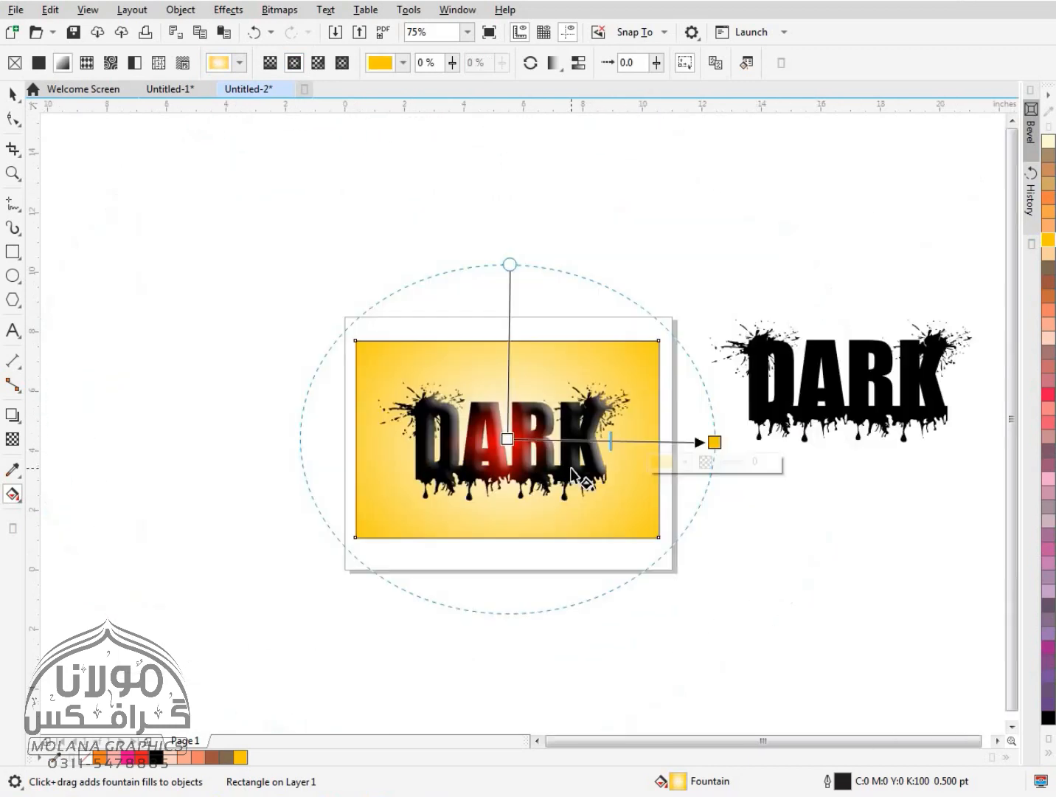
left_click_drag(510, 264, 507, 340)
scroll(620, 478, "up", 2)
left_click_drag(812, 416, 832, 415)
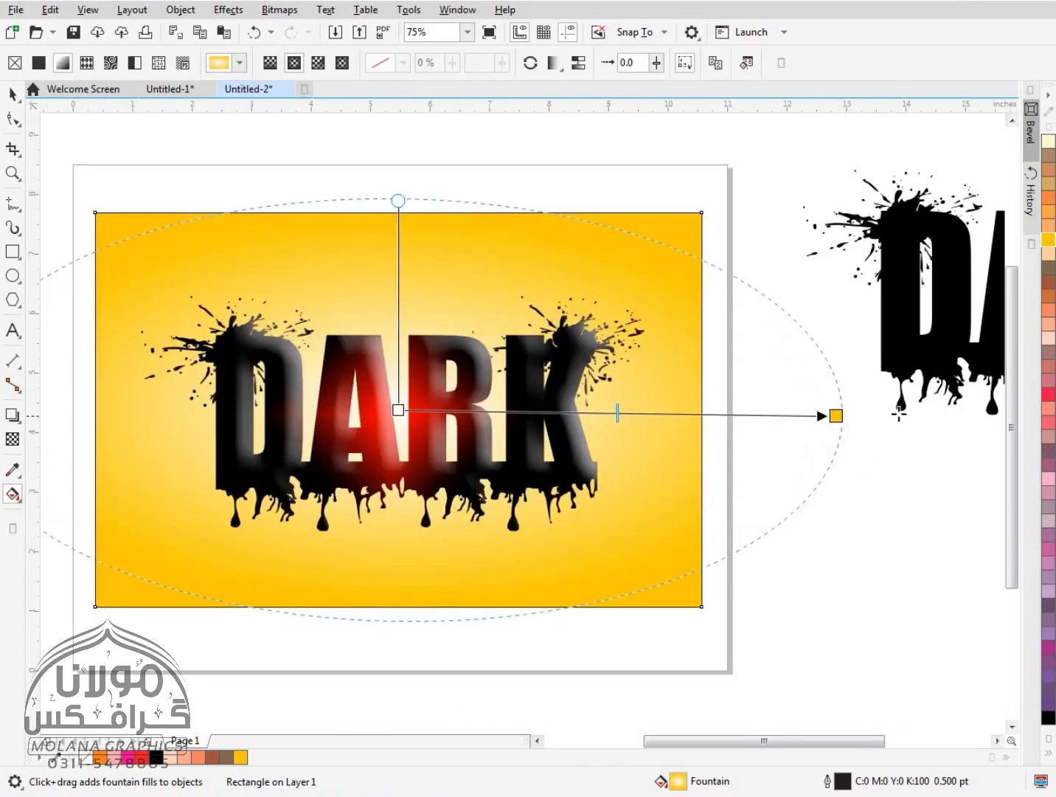
scroll(690, 471, "down", 2)
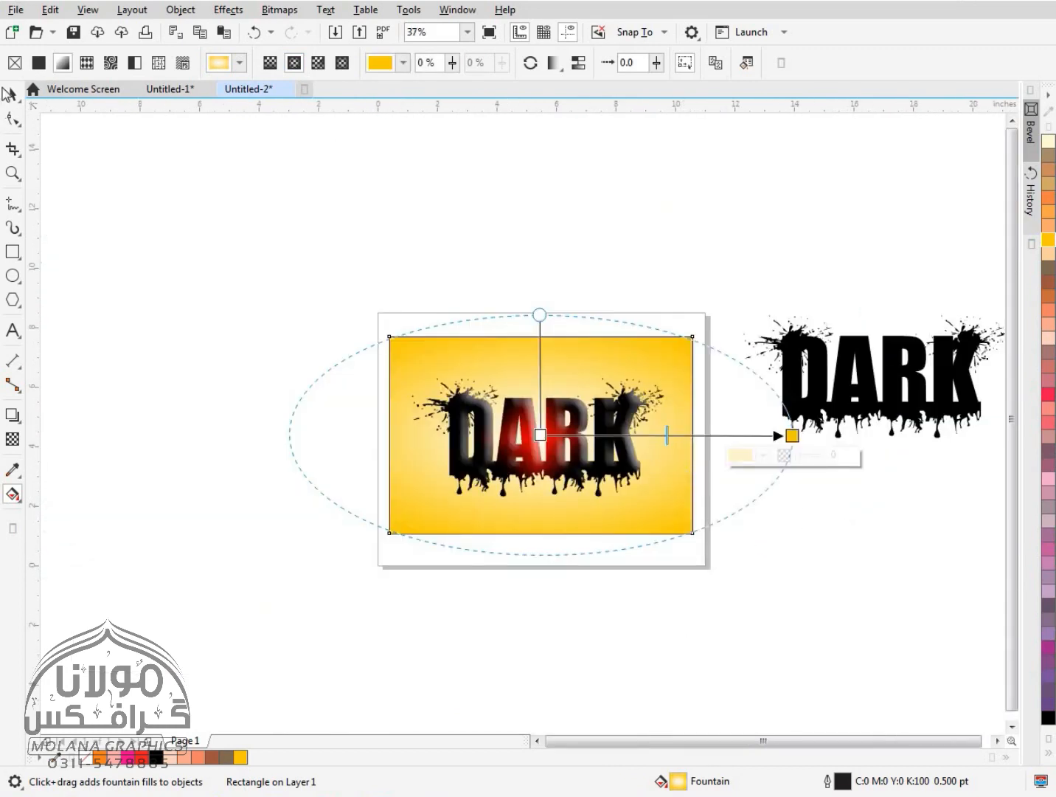
left_click(13, 93)
left_click(649, 213)
scroll(582, 469, "up", 2)
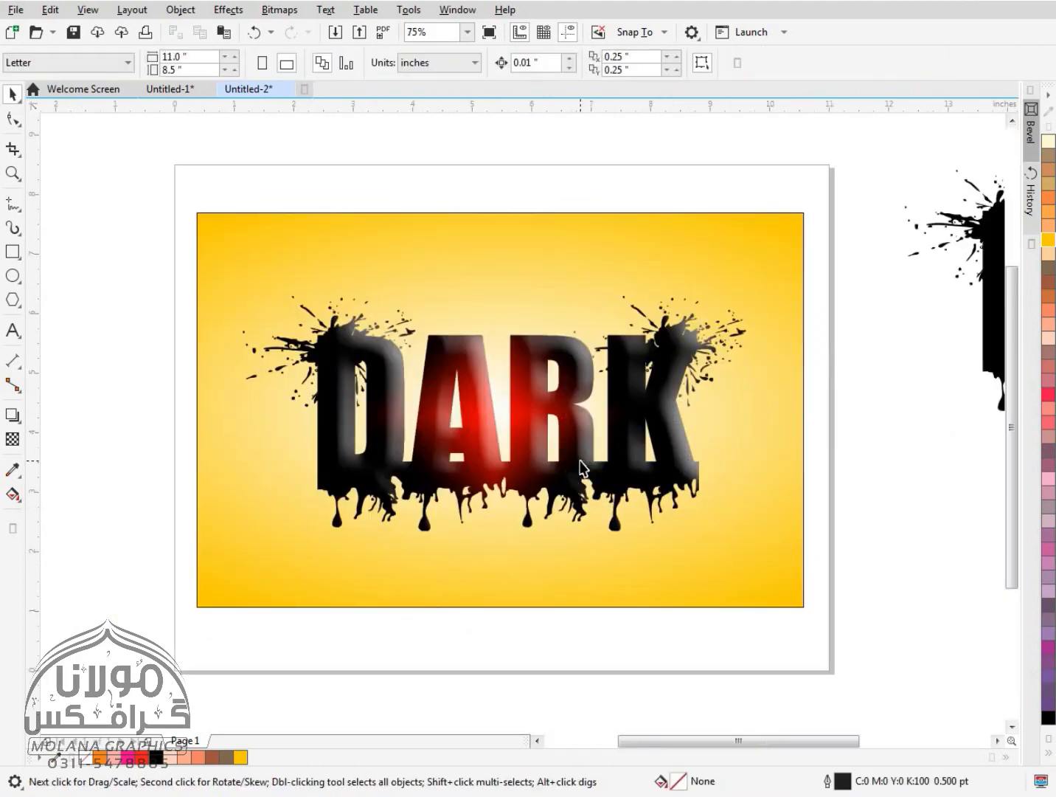
Replace the background rectangle's fill with the uniform pale cream colour C0 M0 Y20 K0.
left_click(767, 510)
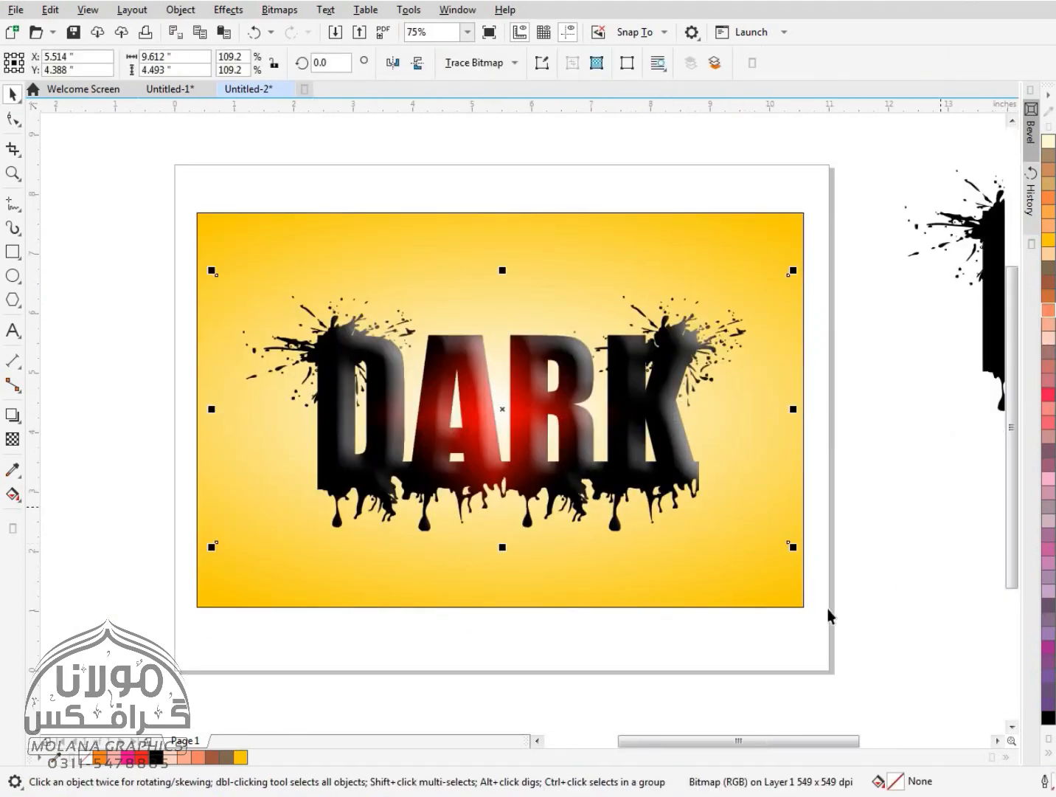
left_click(788, 603)
left_click(1049, 754)
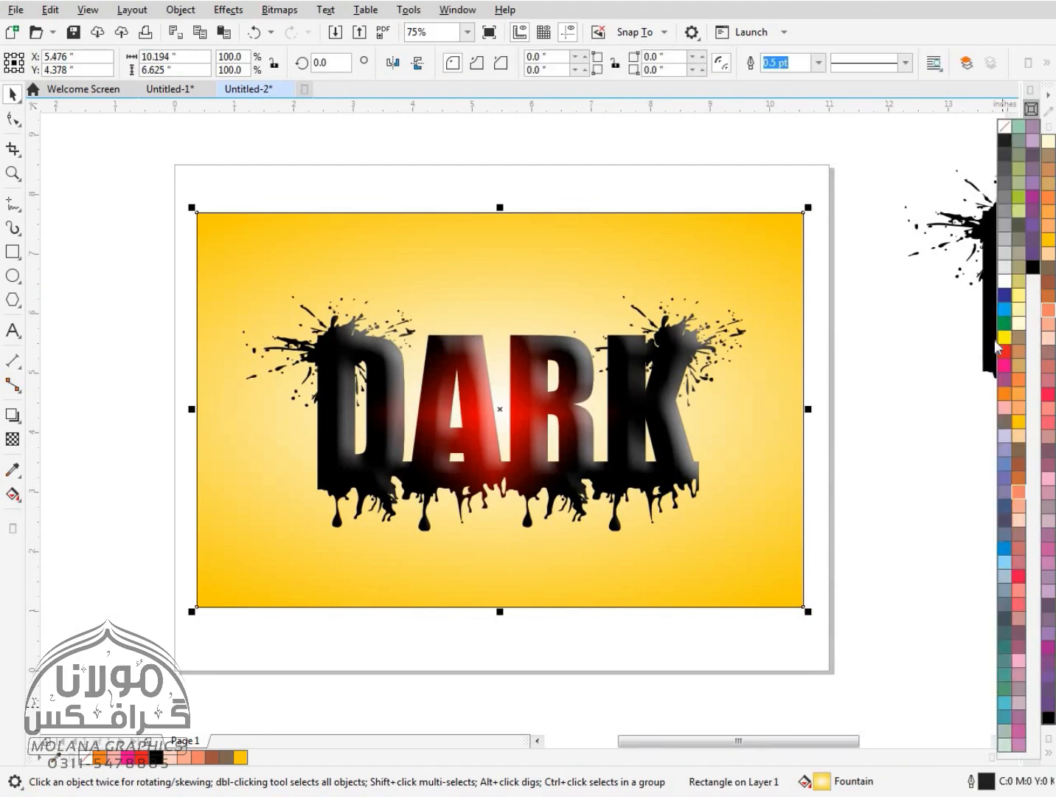
left_click(1021, 328)
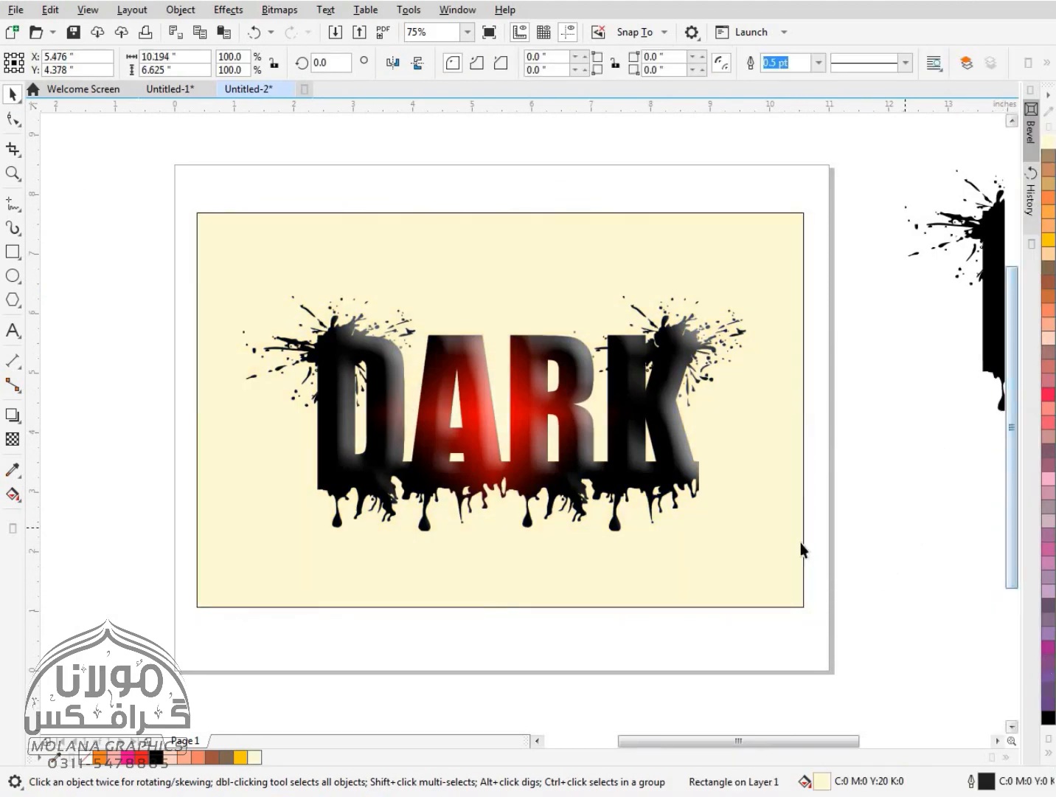
Apply an elliptical fountain fill with a white centre and pale cream edge to the background rectangle.
key("Escape")
key("F3")
left_click(10, 495)
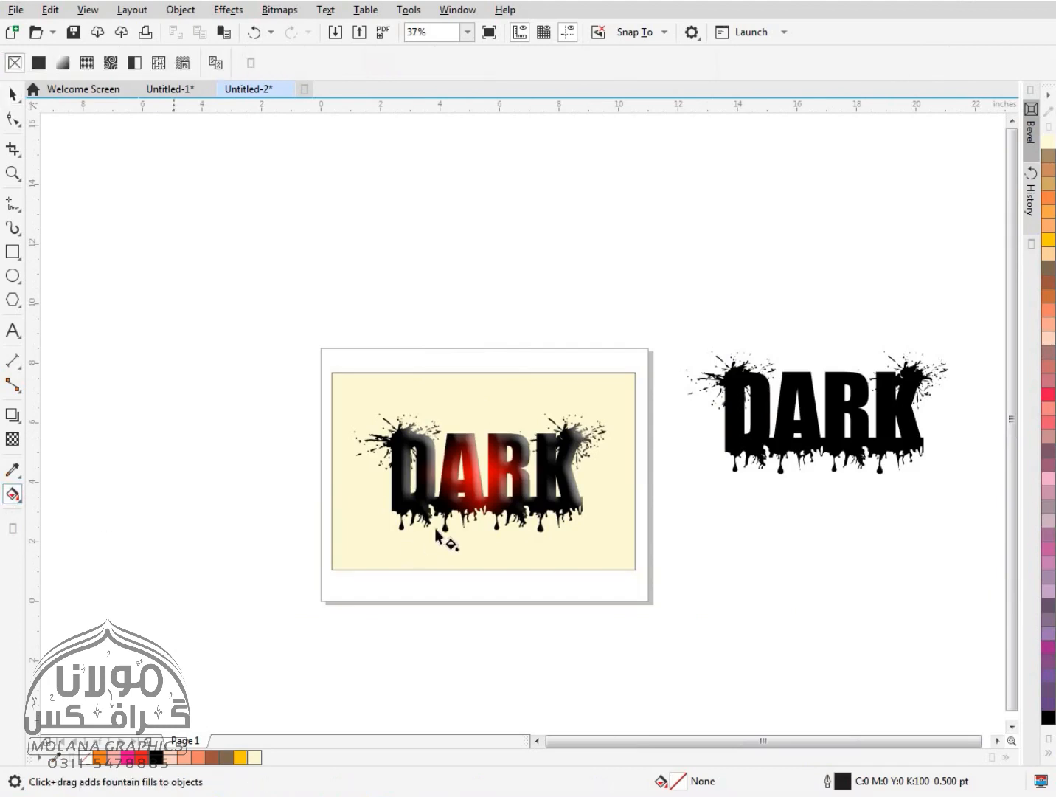
left_click(494, 562)
left_click_drag(492, 557, 643, 491)
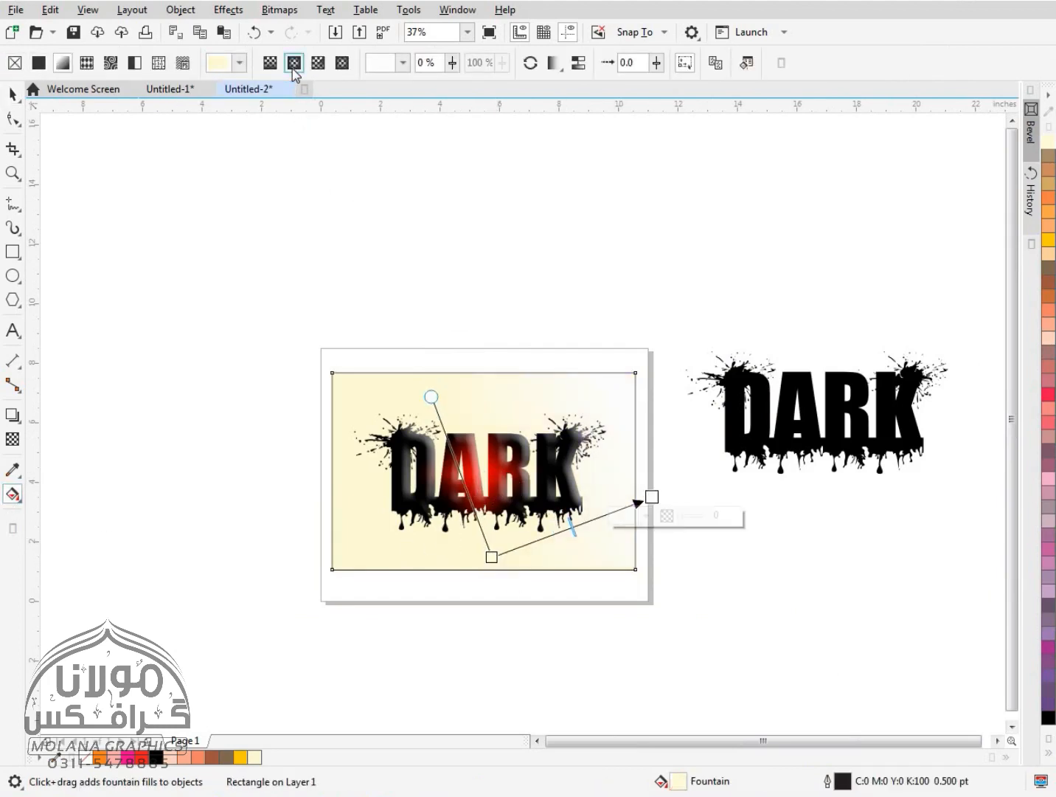
left_click(294, 62)
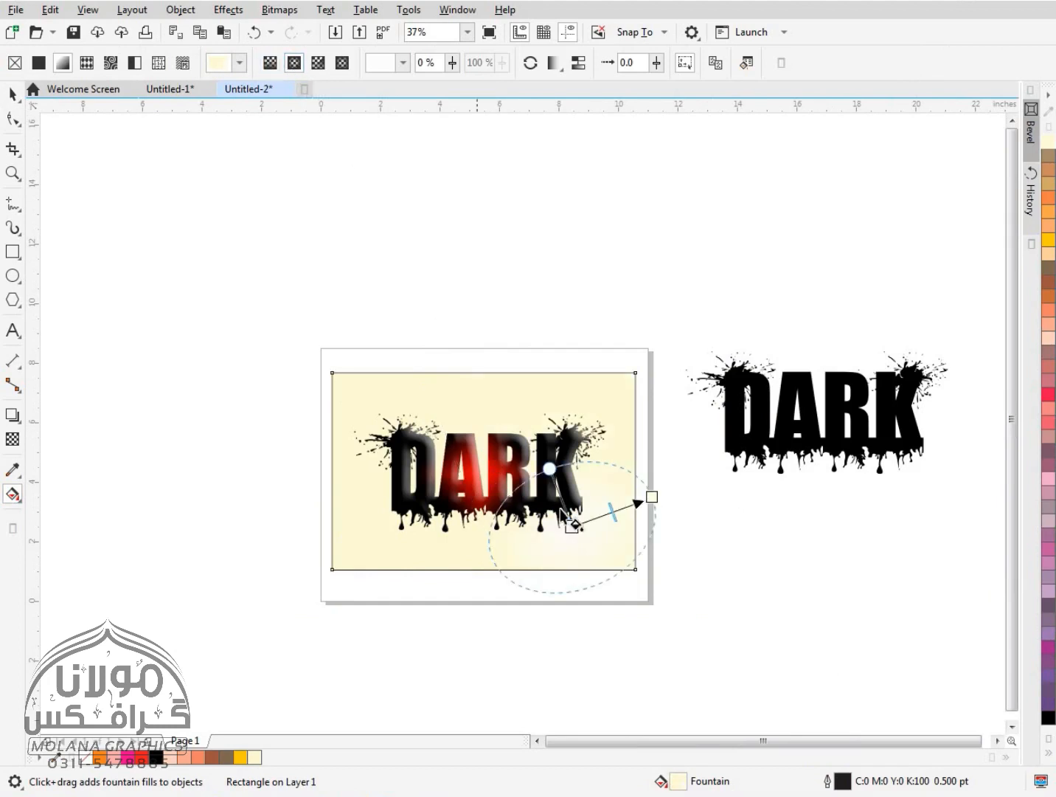
Centre the cream fountain fill behind the DARK text and widen it into a horizontal ellipse extending well beyond the page.
left_click_drag(573, 526, 483, 472)
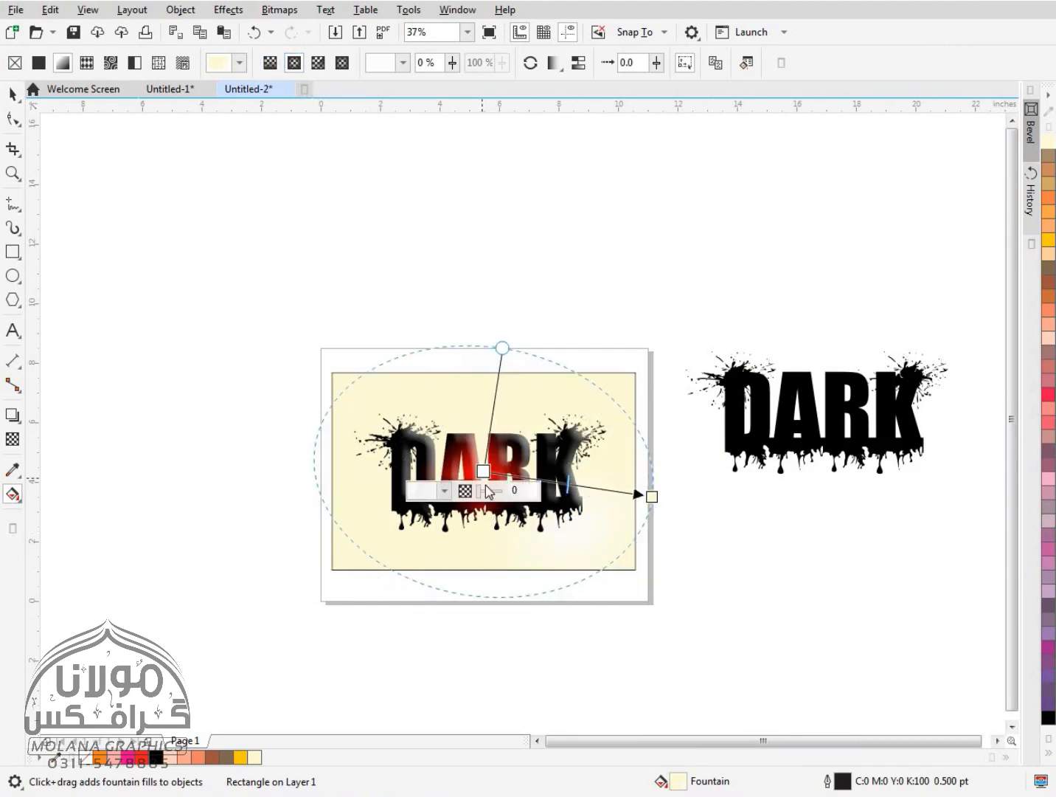
scroll(497, 502, "up", 3)
left_click_drag(807, 490, 869, 436)
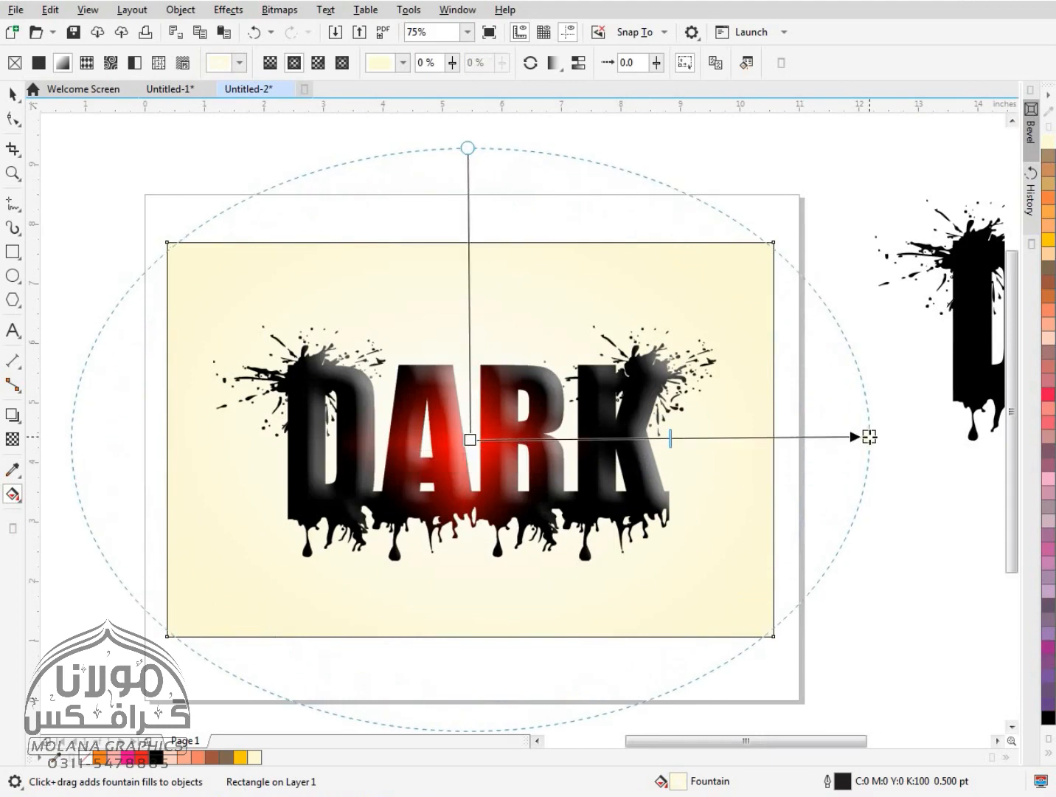
left_click_drag(468, 148, 468, 263)
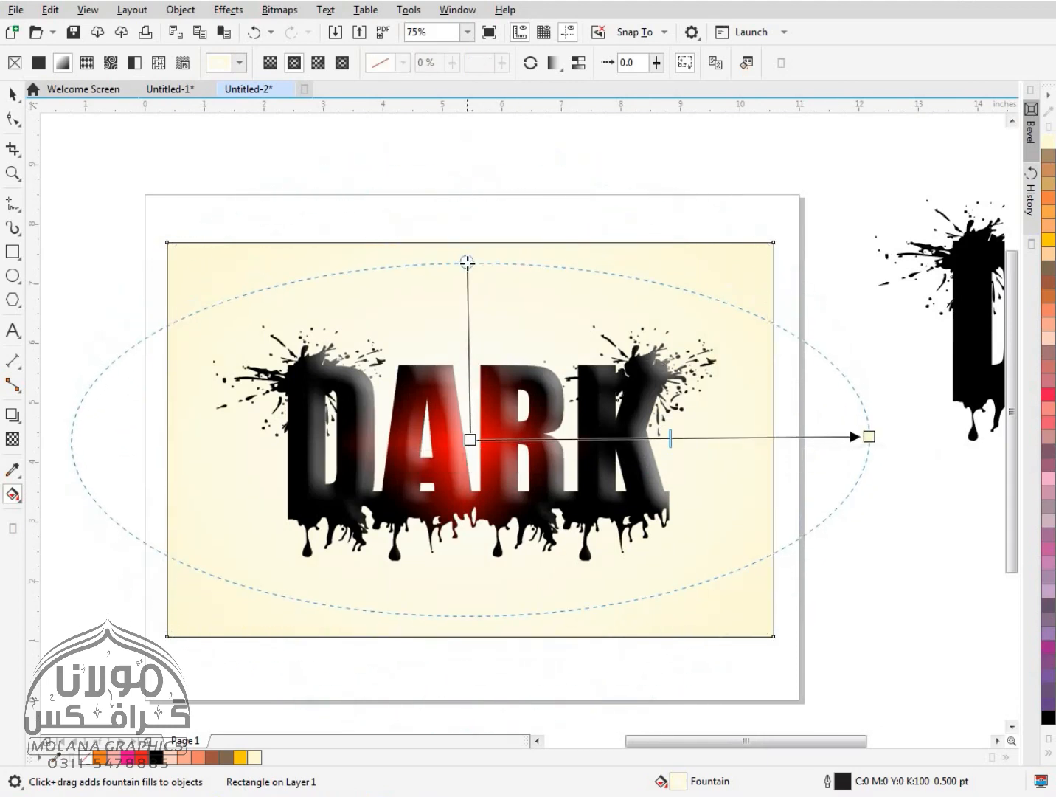
scroll(469, 461, "down", 1)
left_click_drag(668, 448, 897, 441)
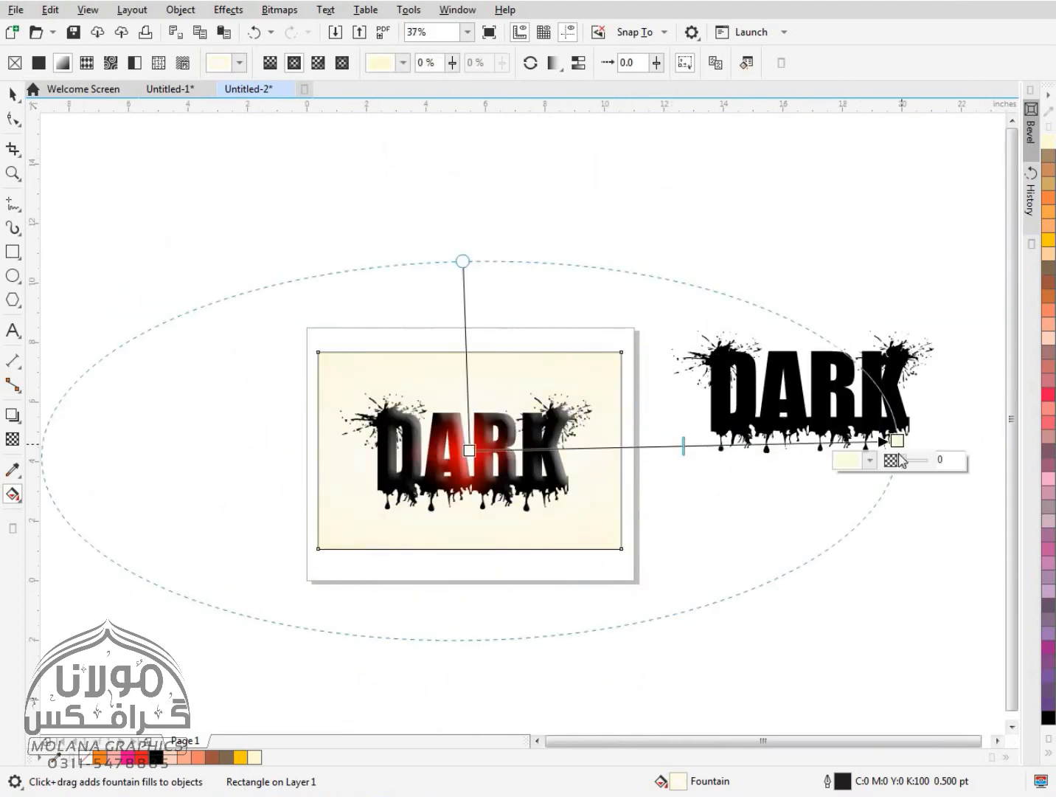
left_click(467, 449)
left_click(441, 470)
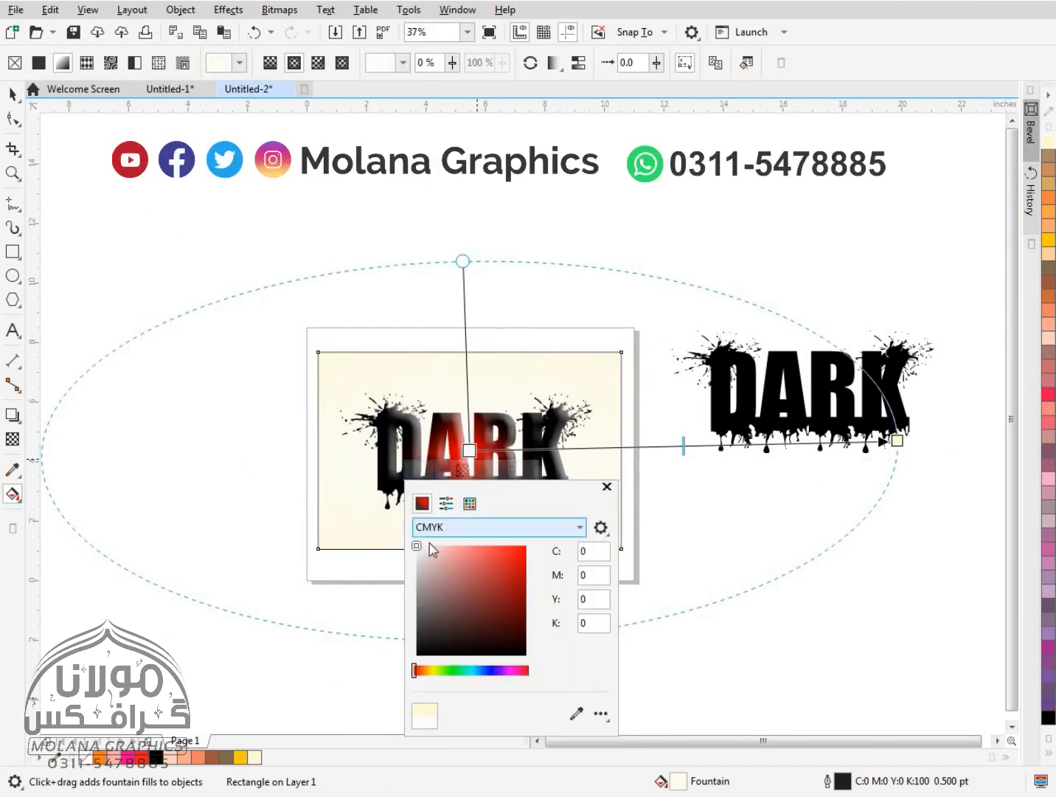
left_click(606, 486)
Shorten the cream fountain fill so its outer colour stop sits about 10 inches horizontally from the centre, and deselect the rectangle.
left_click_drag(897, 441, 764, 447)
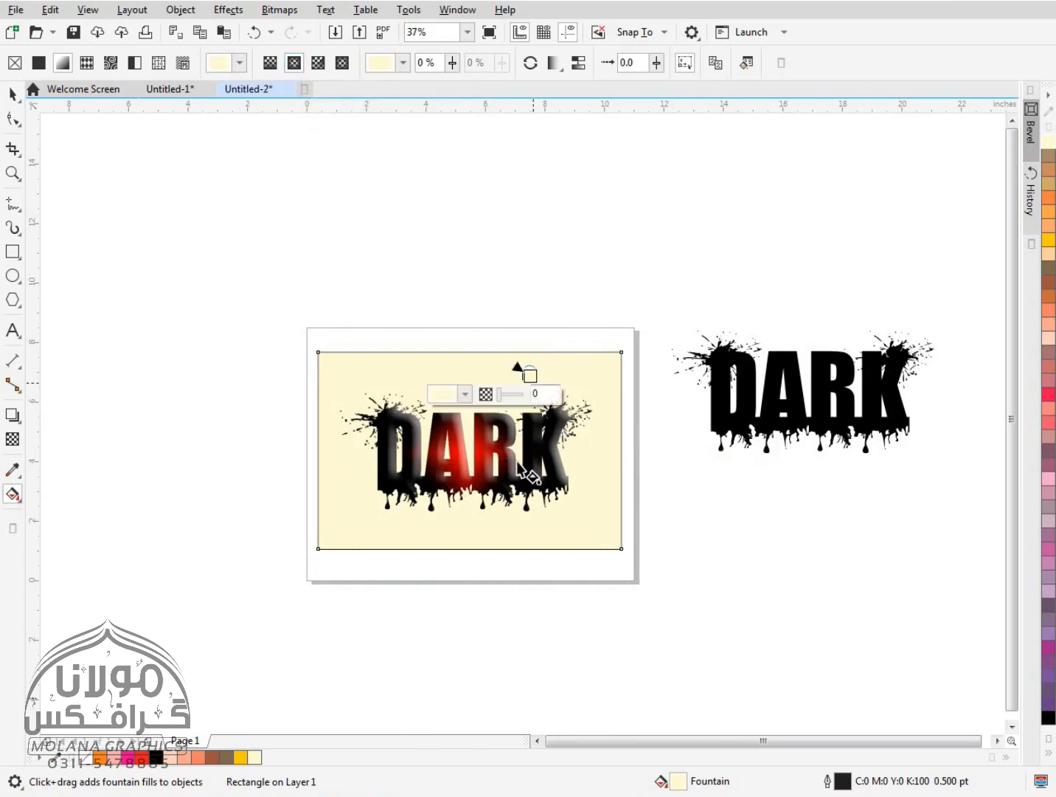
left_click_drag(469, 450, 768, 448)
left_click(12, 94)
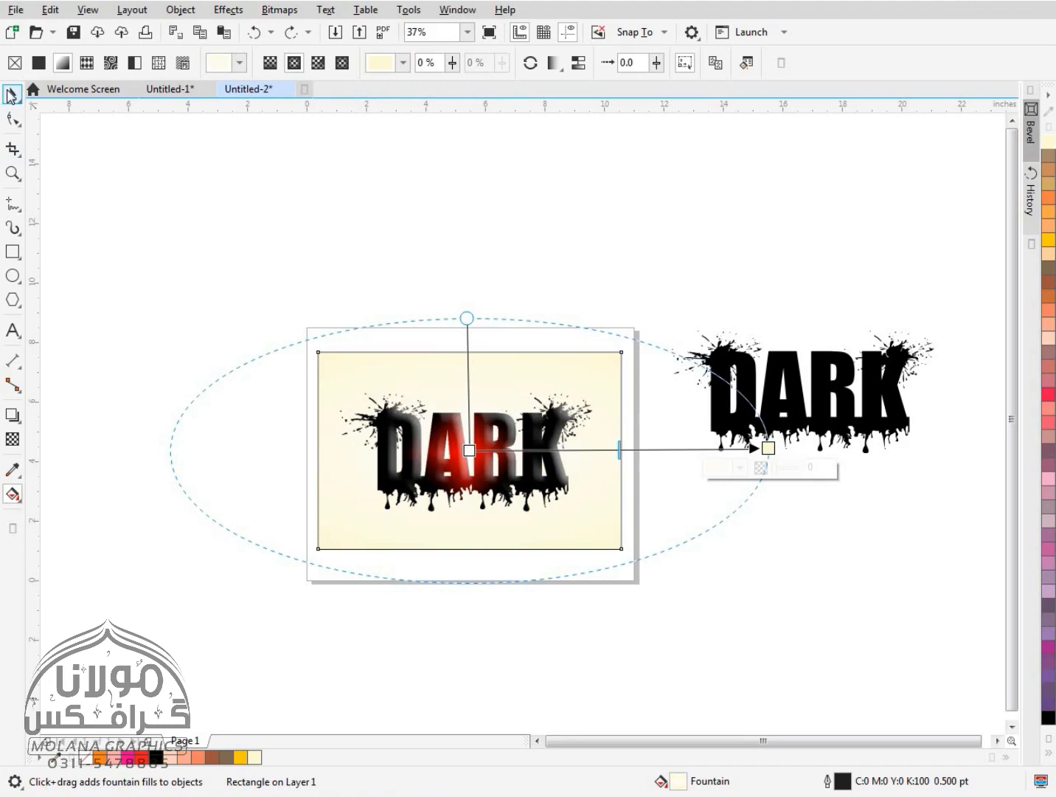
left_click(467, 221)
scroll(465, 441, "up", 2)
scroll(465, 440, "up", 2)
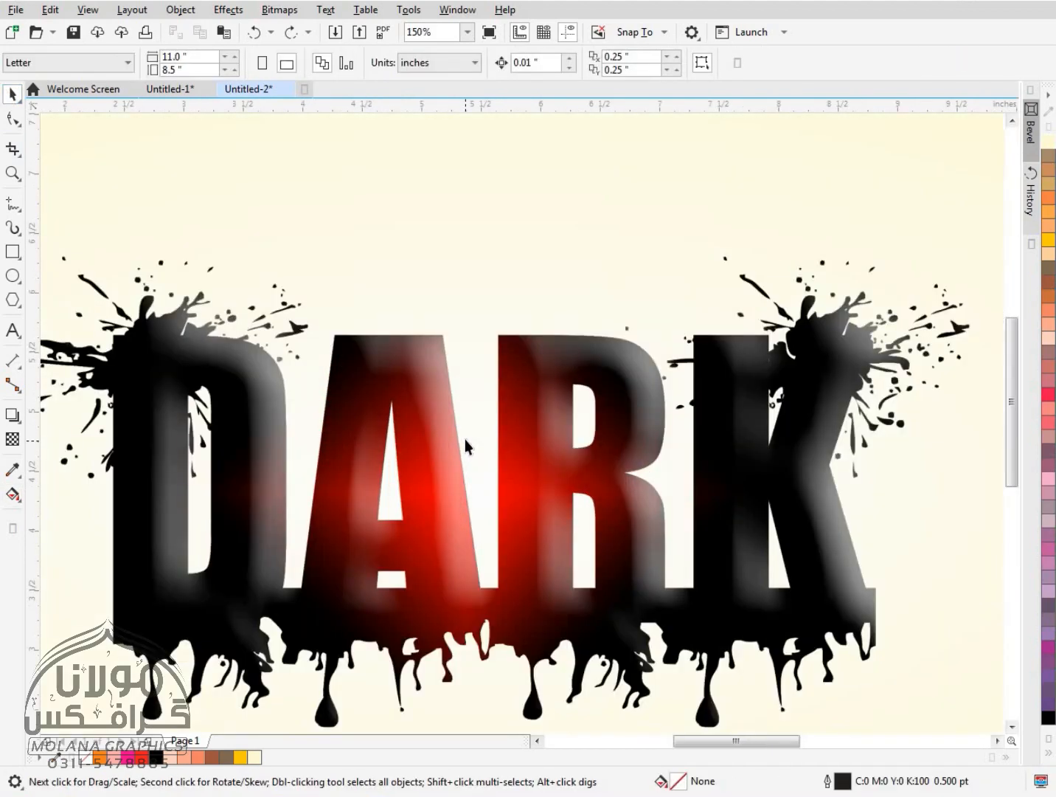